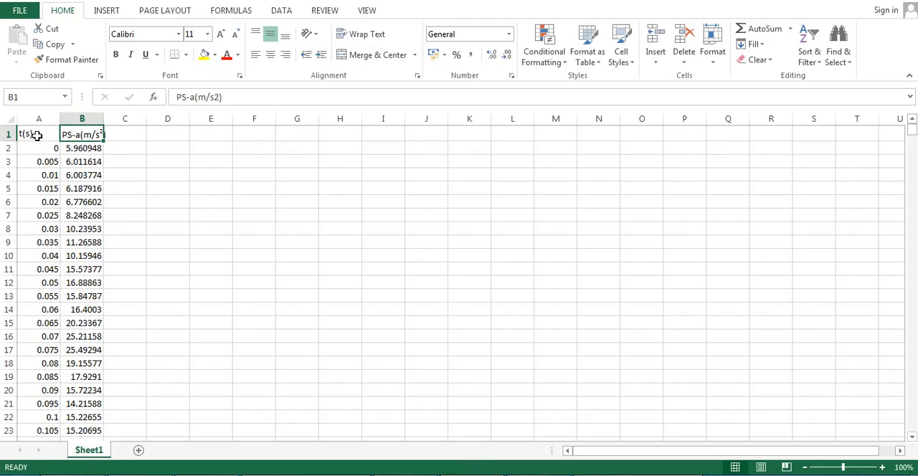
- Review the worksheet's time and acceleration column headings, t(s) and PS-a(m/s2)
left_click(43, 135)
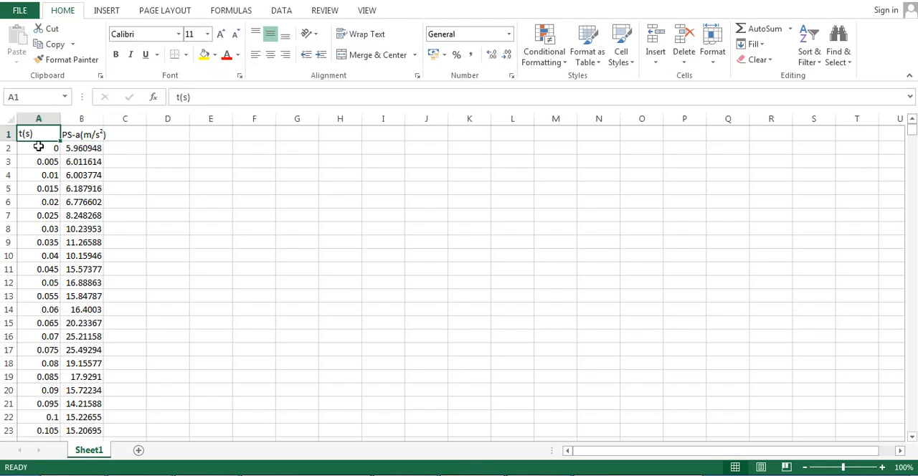
left_click(79, 135)
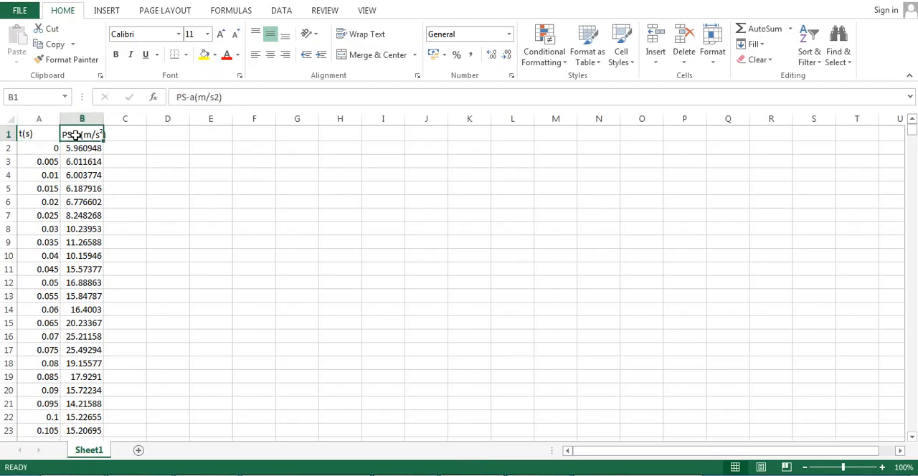
left_click(141, 148)
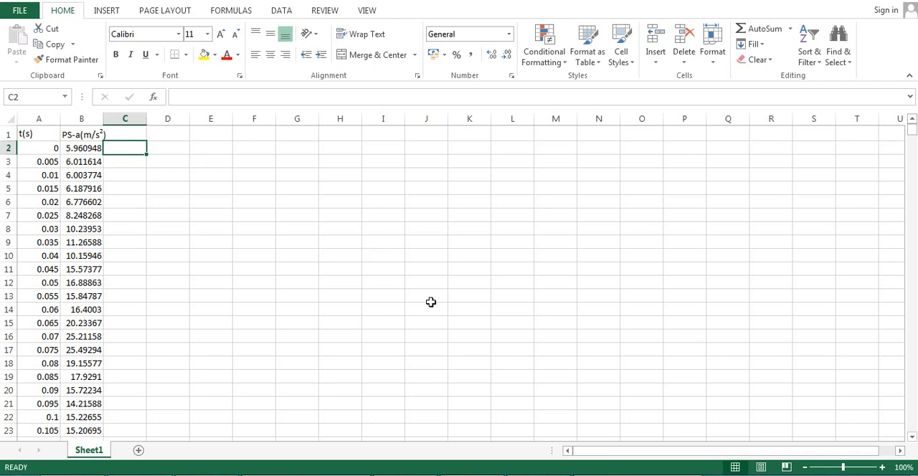
- Switch to GSA, start a new model and enter the job title "Structural Analysis and Modelling Portal"
left_click(621, 475)
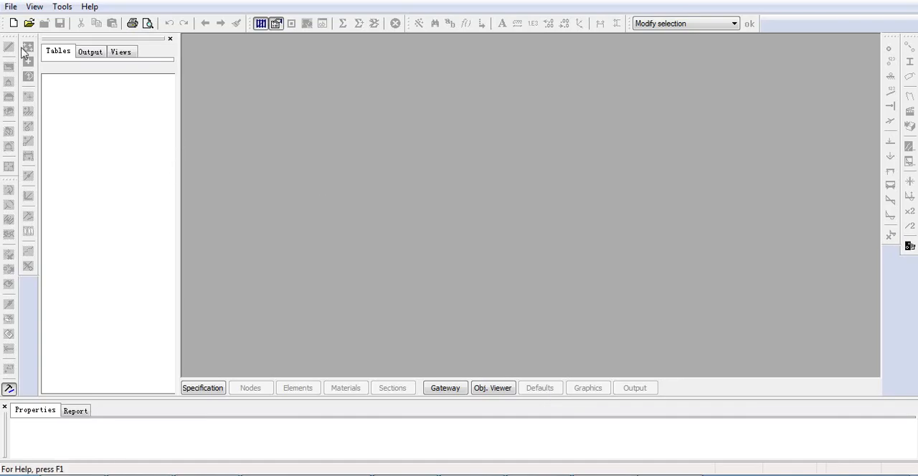
left_click(13, 23)
left_click(375, 169)
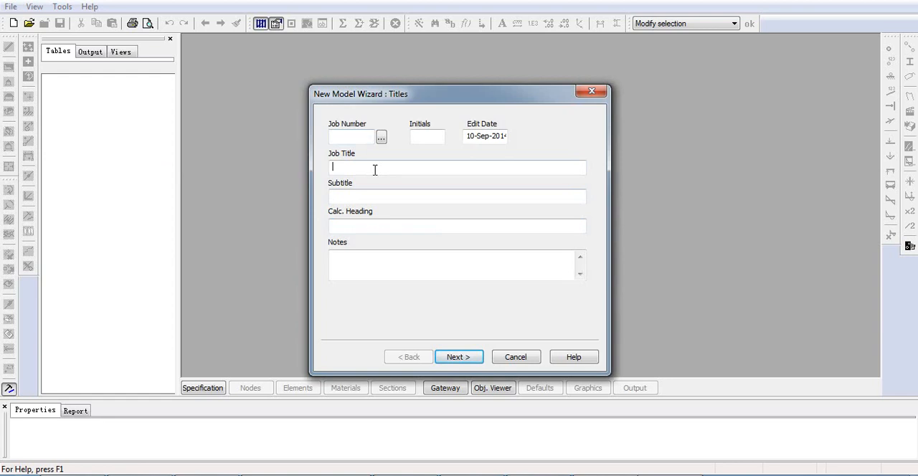
type("Structural Analysis and ")
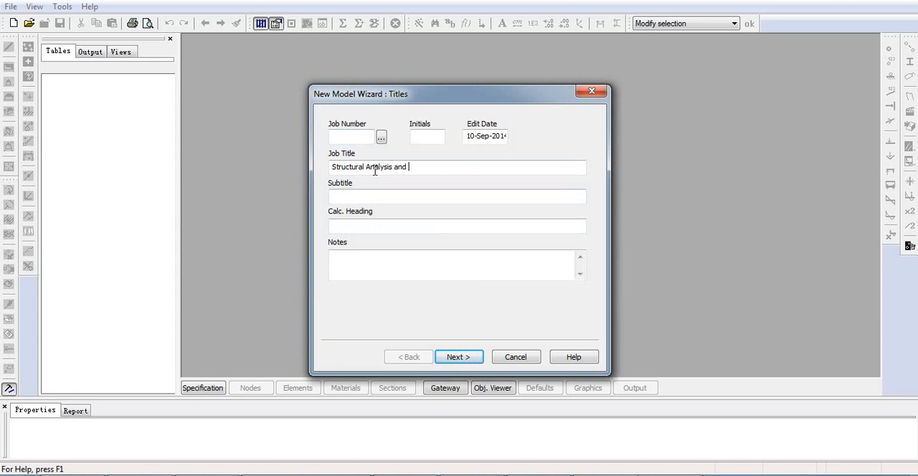
type("Modelling Portal")
- Enter the subtitle "Response Spectrum Analysis", leave the calculation heading and notes blank, and continue to the structure type page
left_click(382, 197)
type("Respon")
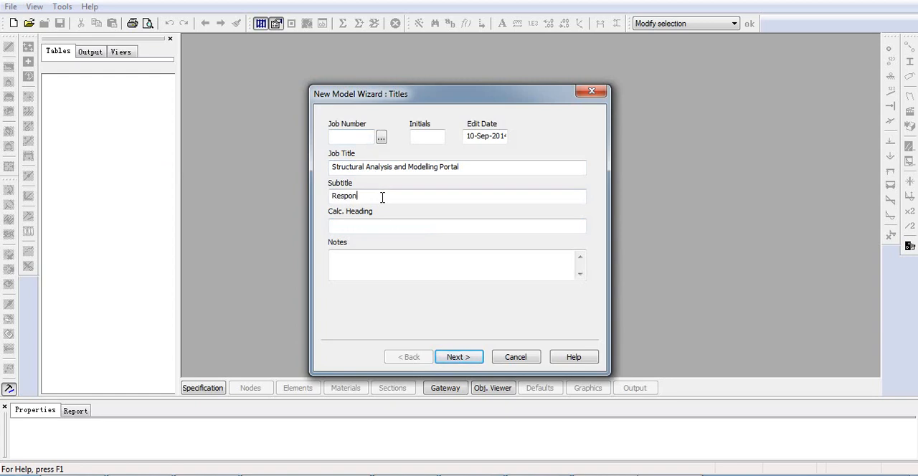
type("se Spectrum Analysis")
left_click(410, 225)
left_click(419, 271)
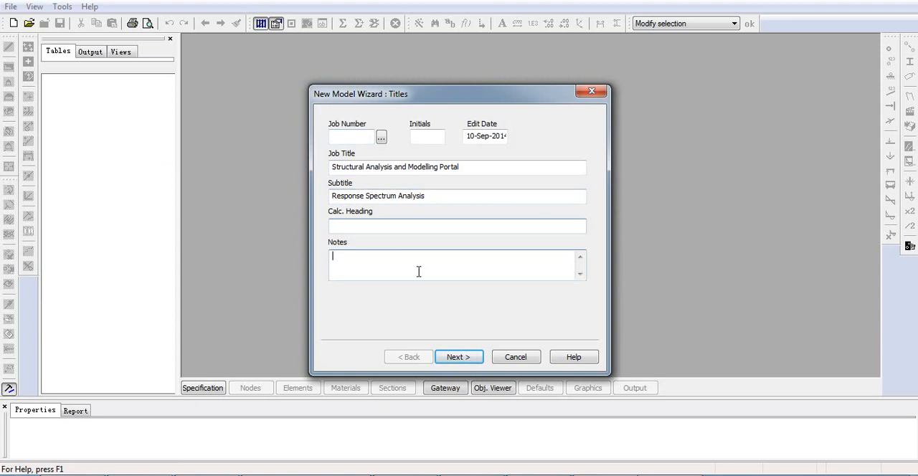
left_click(458, 358)
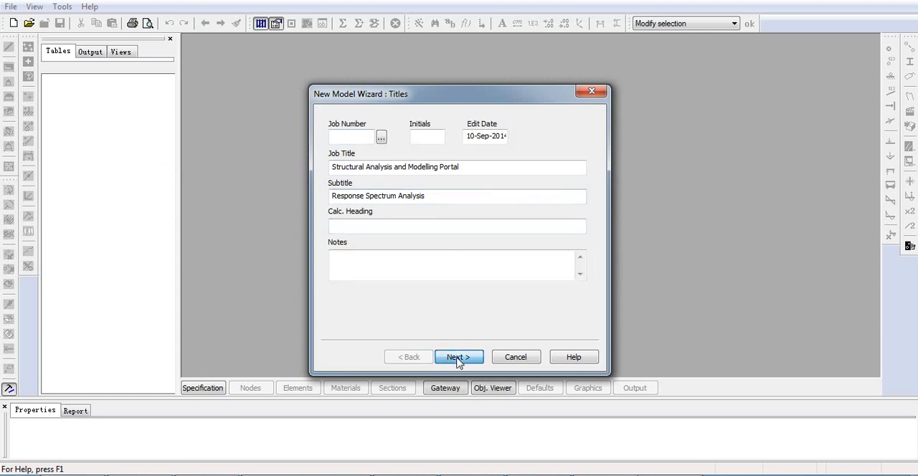
- Choose Space as the structure type and reset the model units to the kN-m preset
left_click(413, 141)
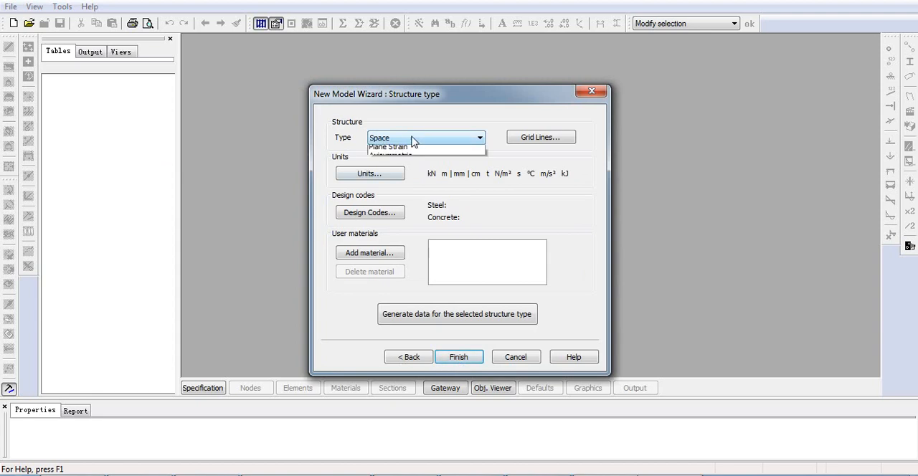
left_click(408, 151)
left_click(362, 174)
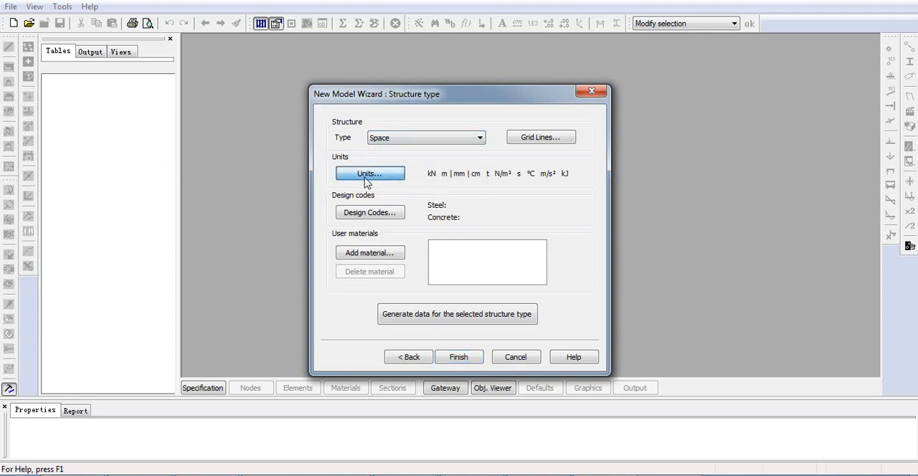
left_click(536, 174)
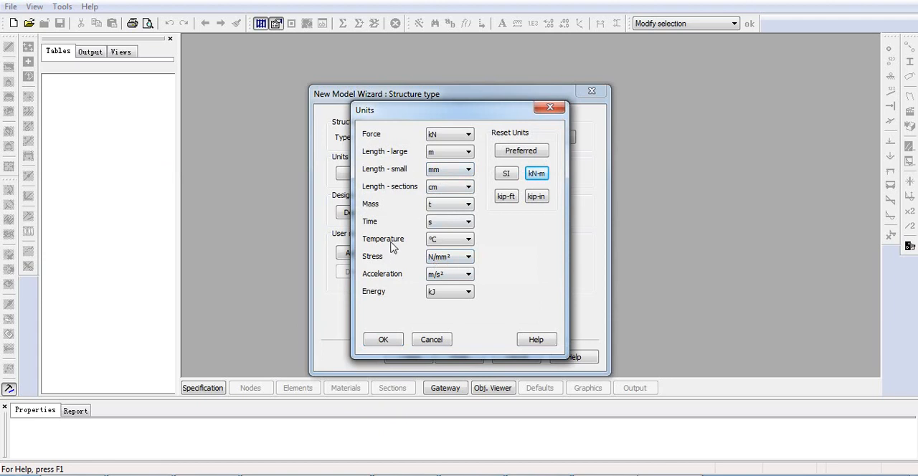
- Set the stress unit to N/m², finish the new model setup and maximize the graphic view
left_click(436, 260)
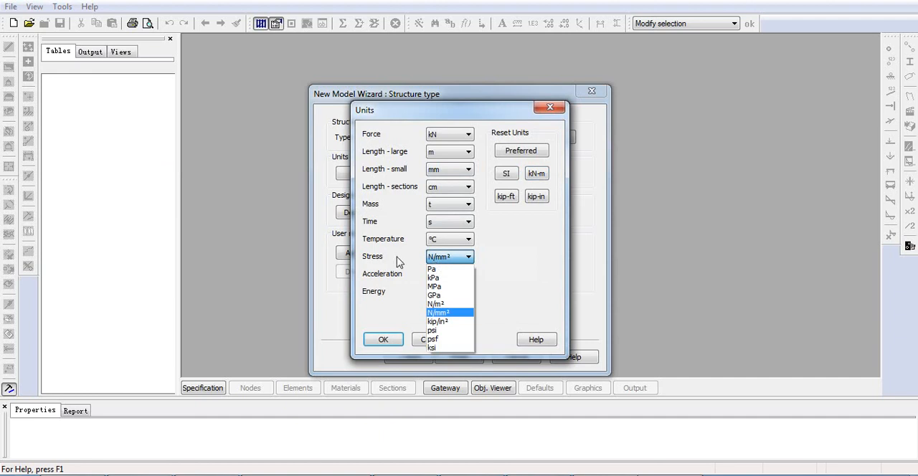
left_click(444, 263)
left_click(444, 262)
left_click(441, 305)
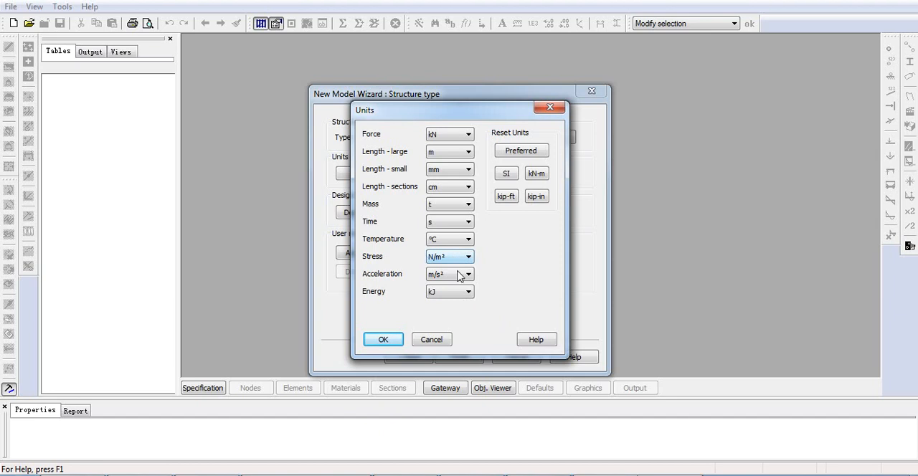
left_click(383, 340)
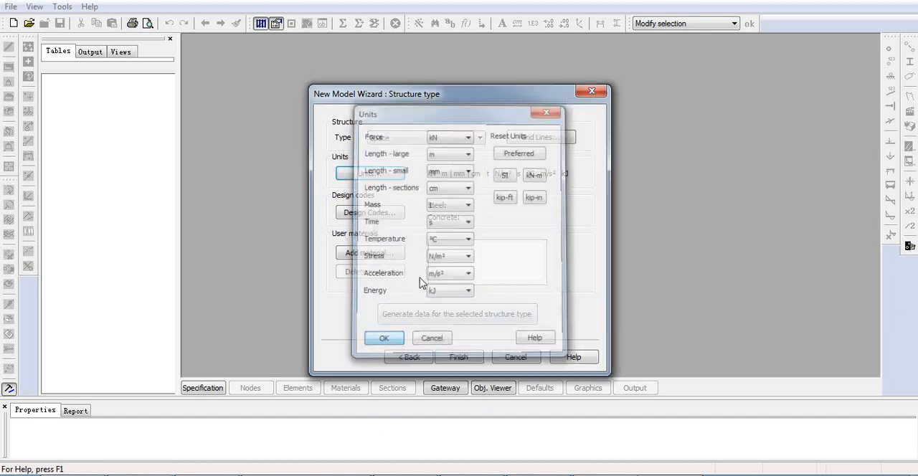
left_click(461, 356)
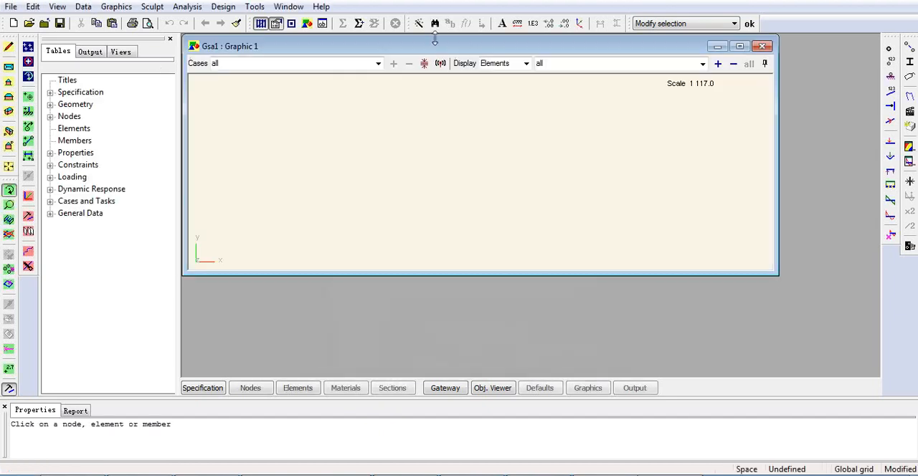
double_click(434, 44)
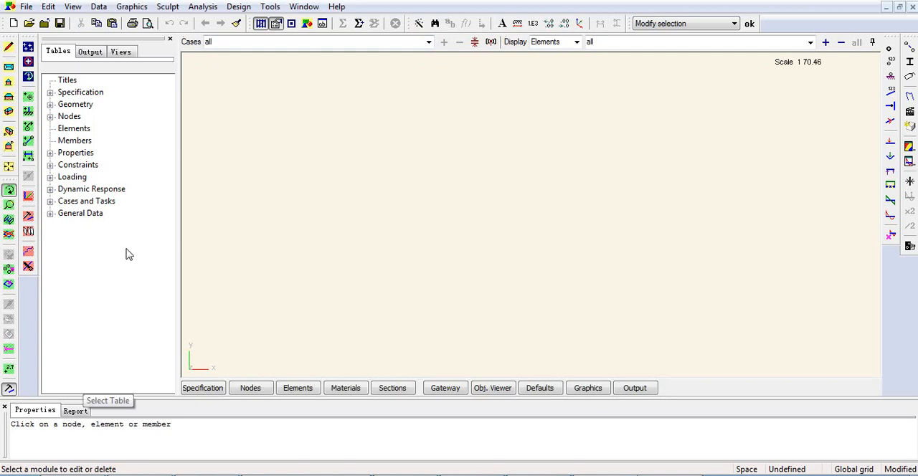
- Open the node coordinates table and define node 1 at x 0, y 0, z 0
double_click(69, 116)
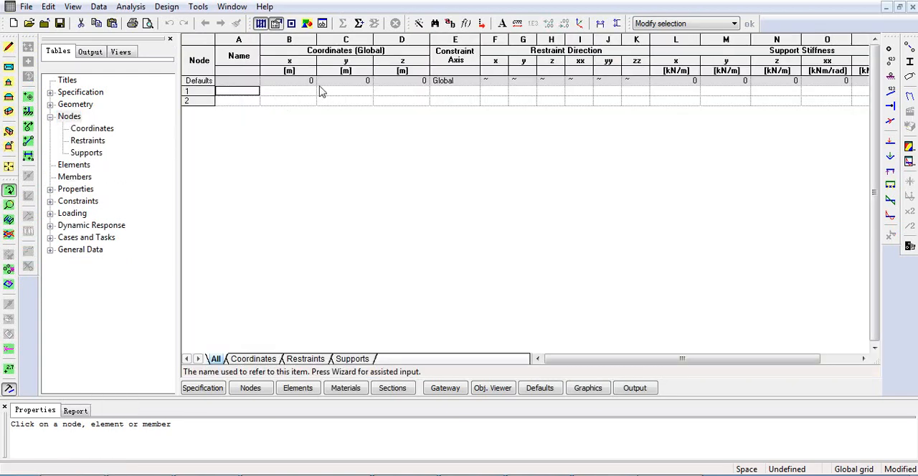
left_click(107, 129)
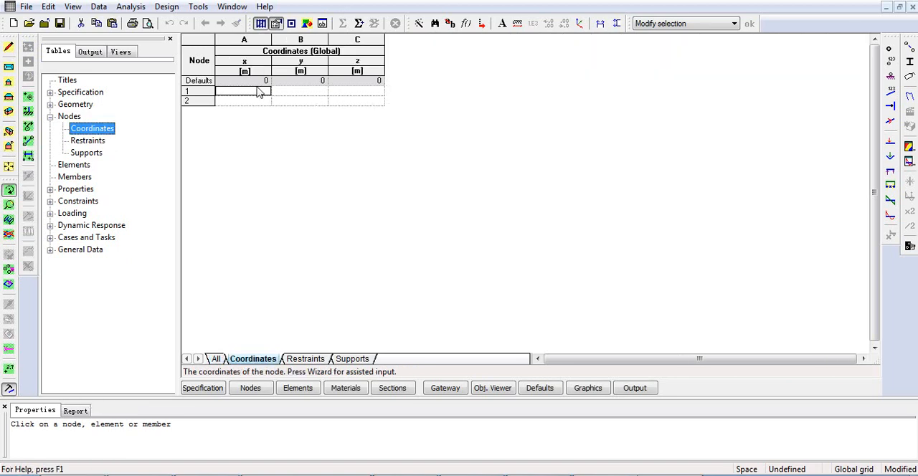
left_click(256, 94)
key("Tab")
key("Tab")
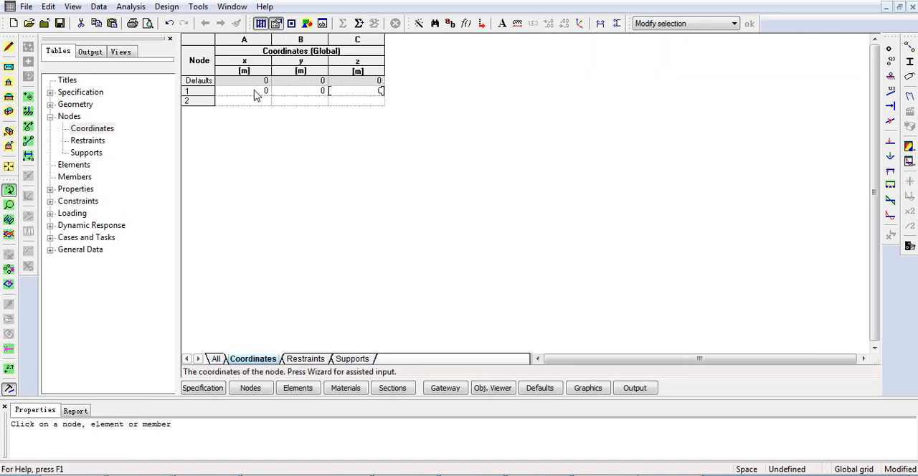
- Define node 2 at (0, 0, 5) and node 3 at (0, 0, 10) in metres
key("Tab")
key("Tab")
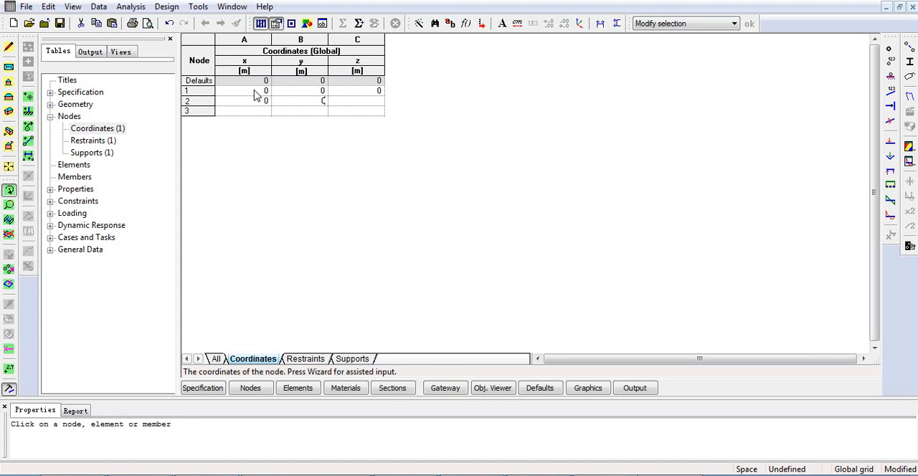
key("Tab")
type("5")
key("Tab")
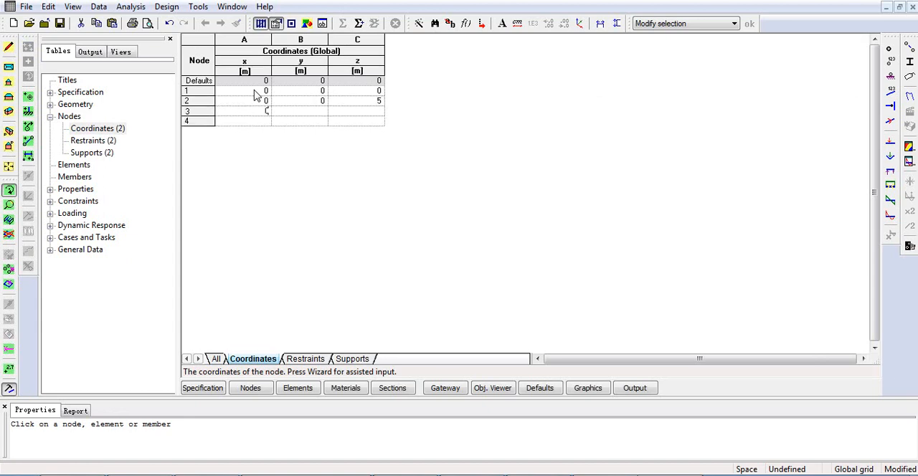
key("Tab")
key("Tab")
type("10")
key("Tab")
- Return to the graphic view and show the nodes in X-Z elevation with their node numbers
left_click(588, 388)
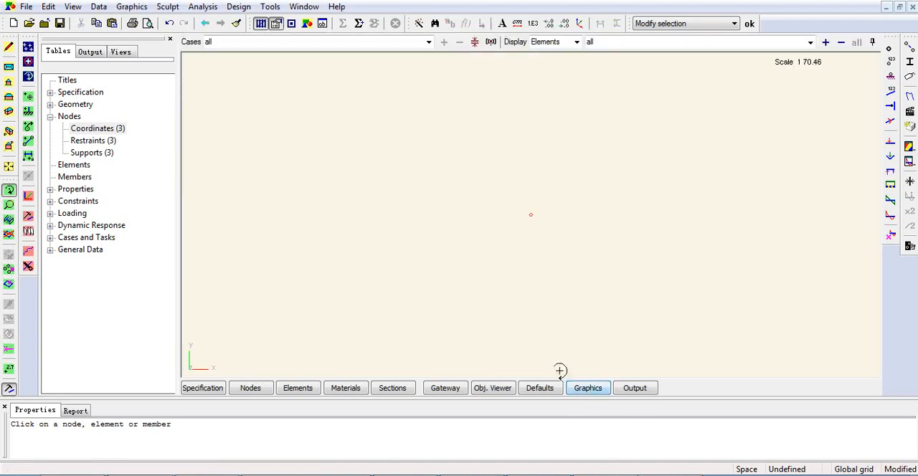
left_click(890, 61)
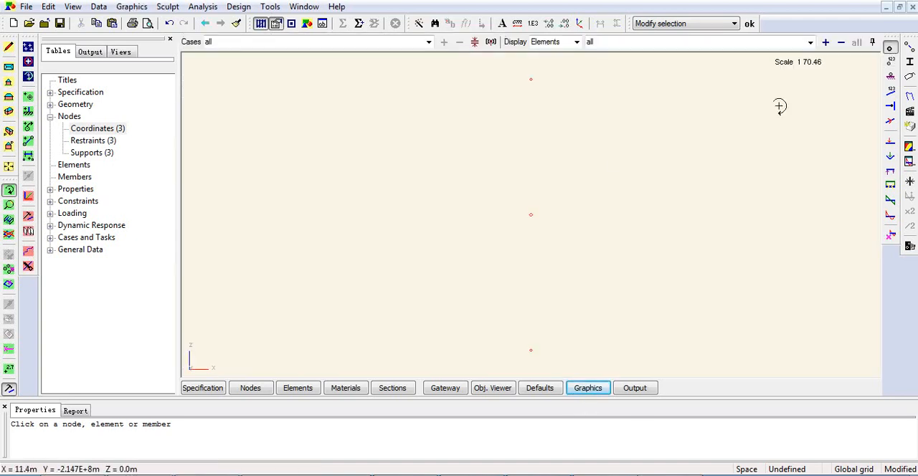
left_click(890, 62)
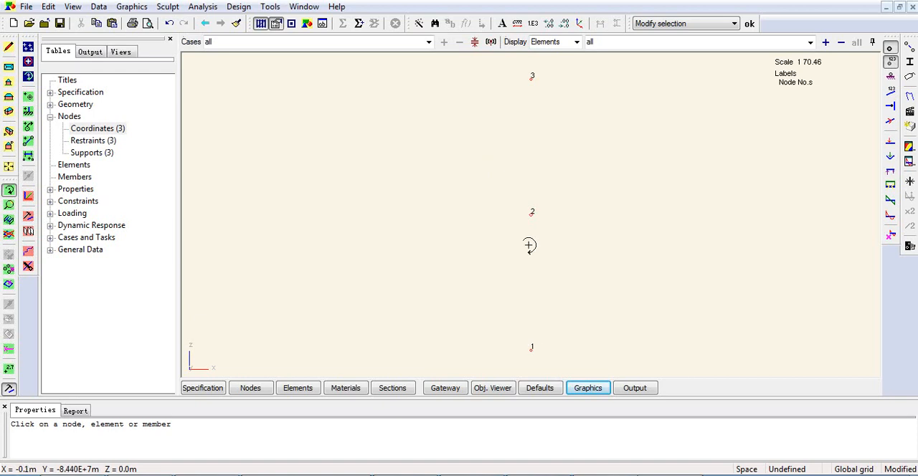
- Draw two beam elements connecting node 1 to 2 and node 2 to 3, and display the element numbers
left_click(28, 143)
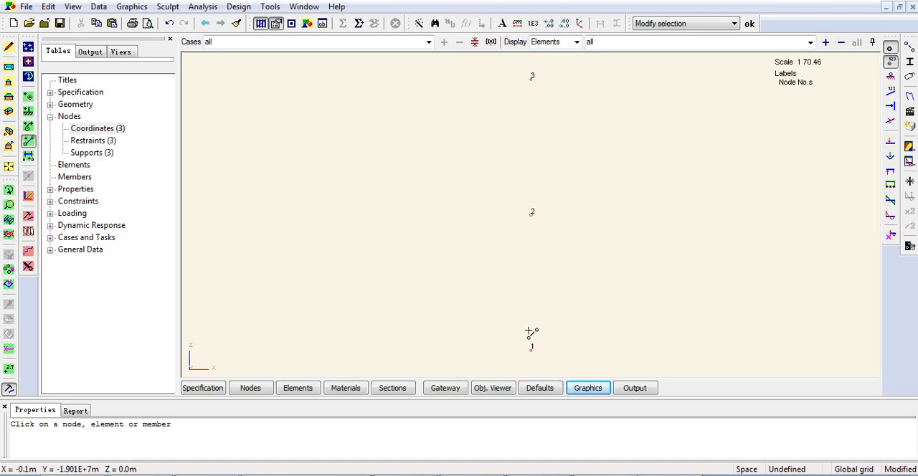
left_click(532, 347)
left_click(531, 212)
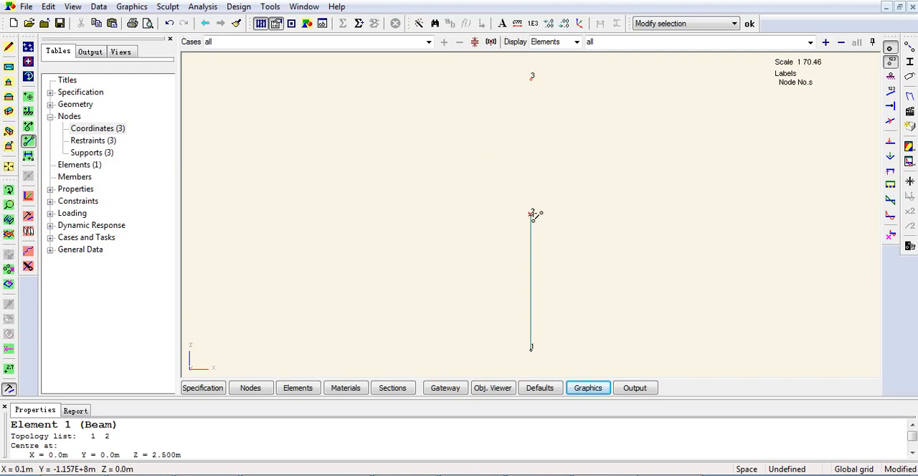
left_click(532, 77)
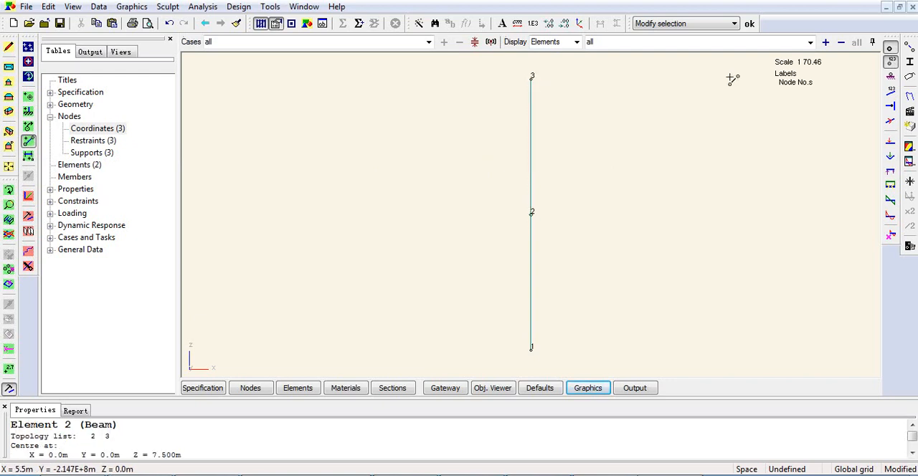
left_click(891, 94)
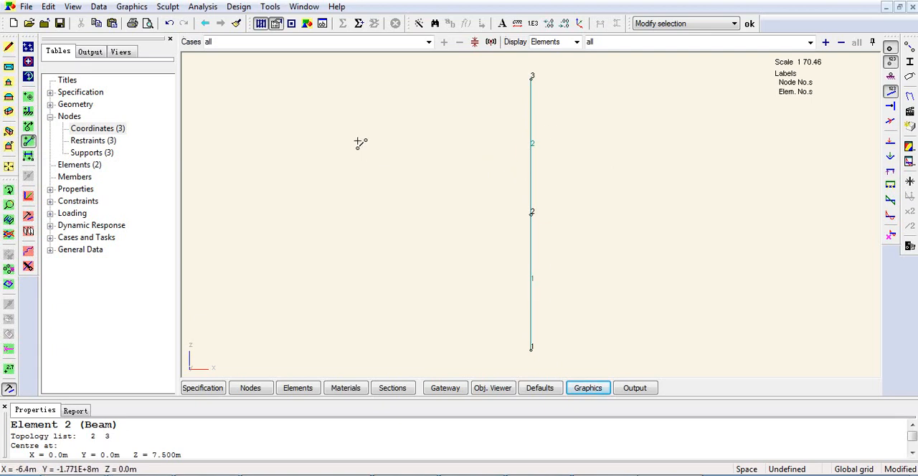
double_click(90, 166)
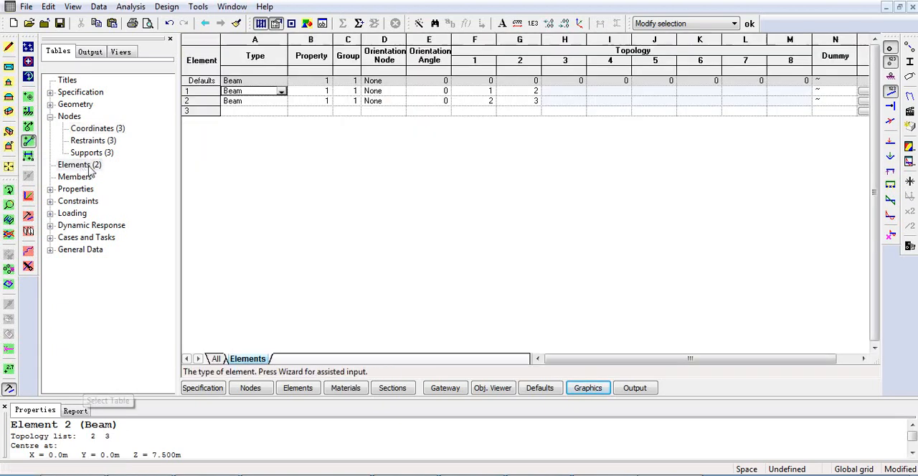
left_click(212, 111)
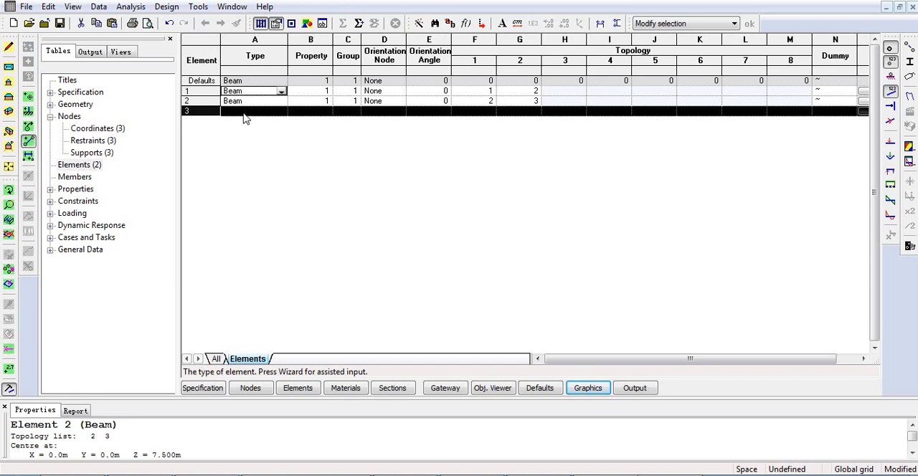
left_click(243, 112)
double_click(195, 112)
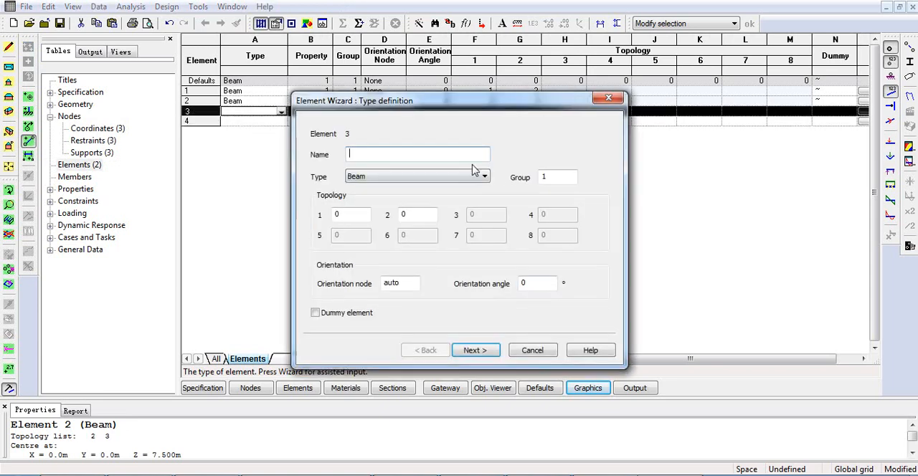
left_click(527, 351)
left_click(588, 388)
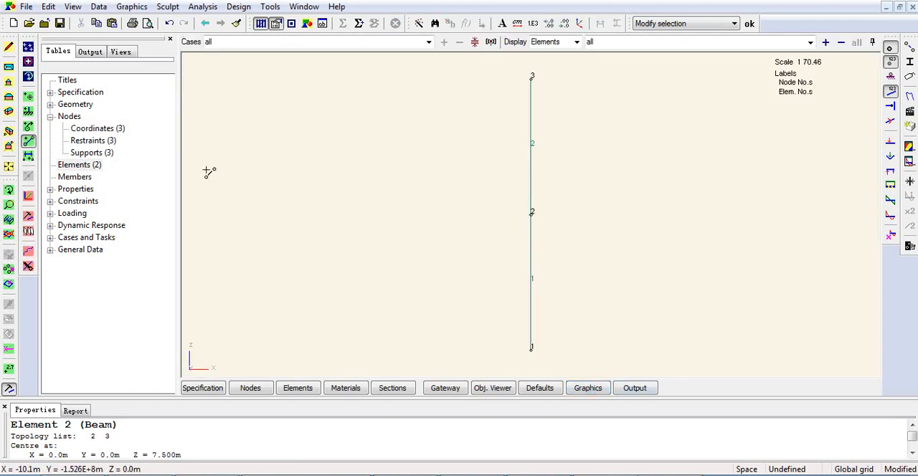
- In the elements table, add element 3 with the Element Wizard as a Mass element named Floor 1 at node 2
left_click(87, 167)
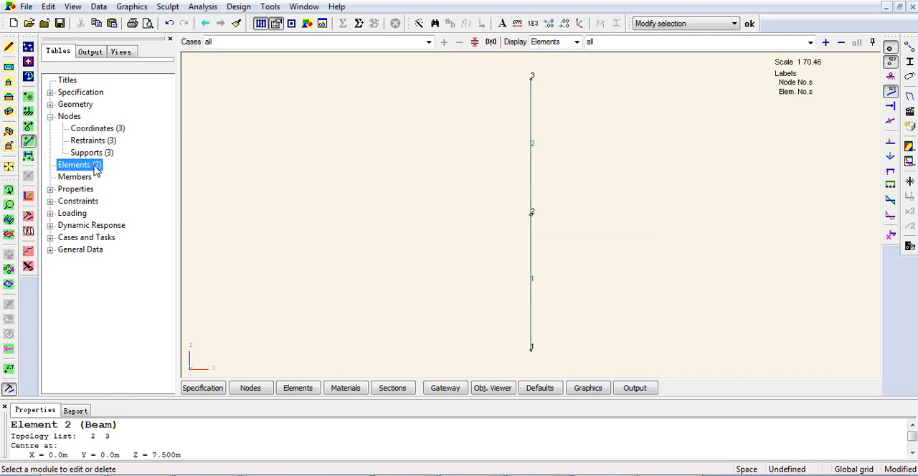
double_click(96, 169)
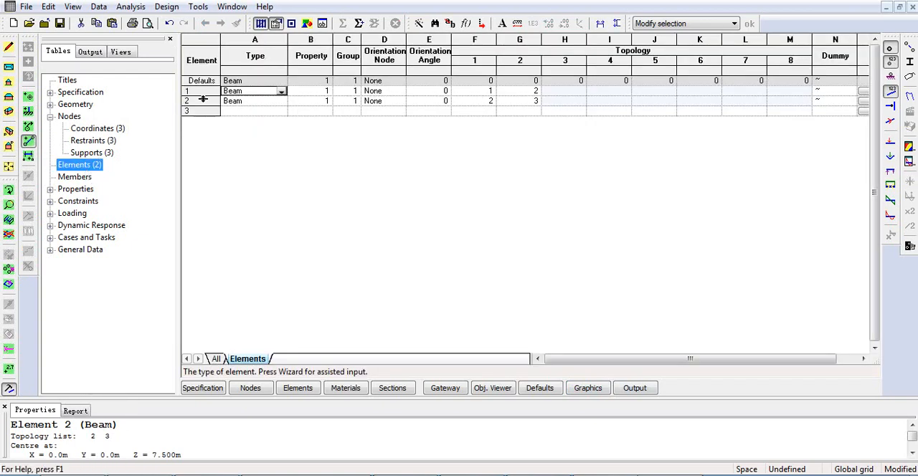
left_click(207, 109)
left_click(235, 114)
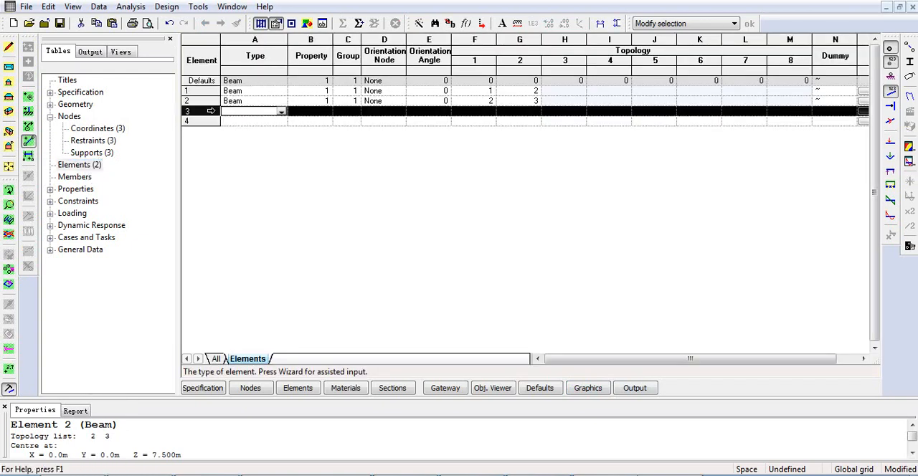
left_click(420, 24)
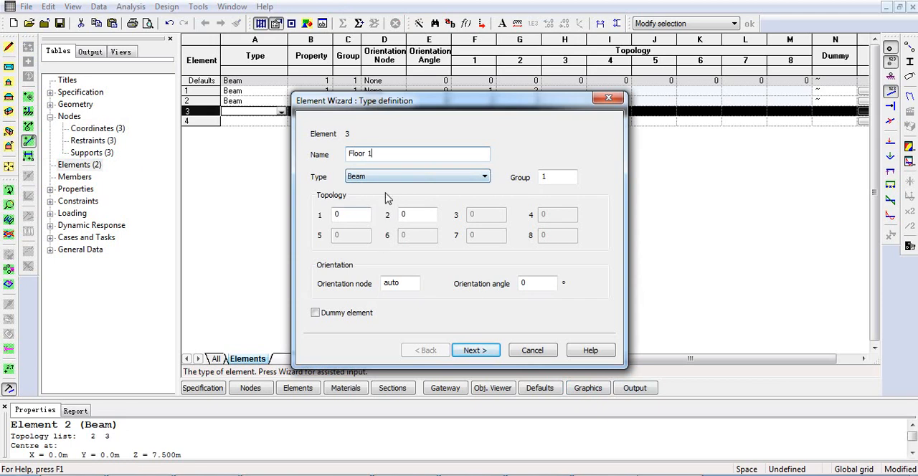
left_click(394, 179)
left_click(357, 223)
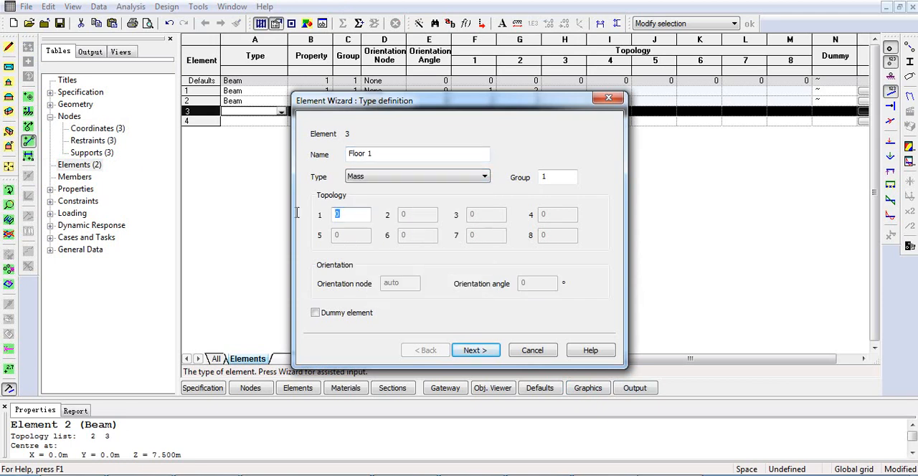
type("2")
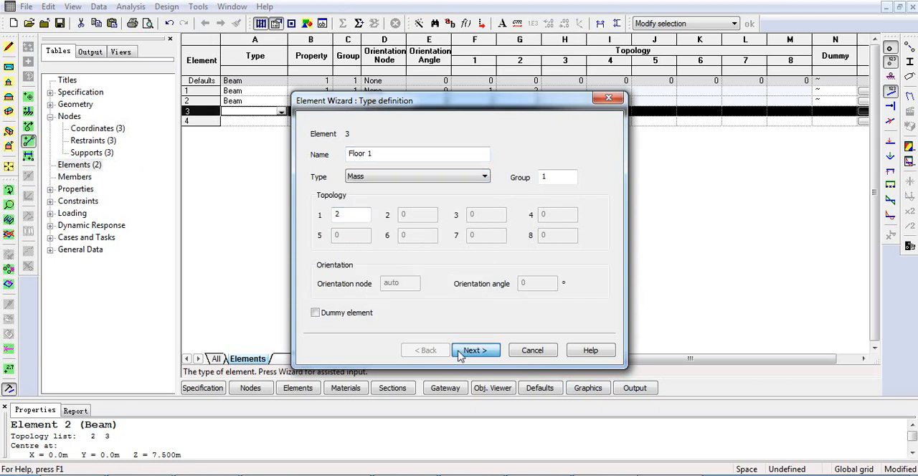
left_click(460, 354)
left_click(488, 353)
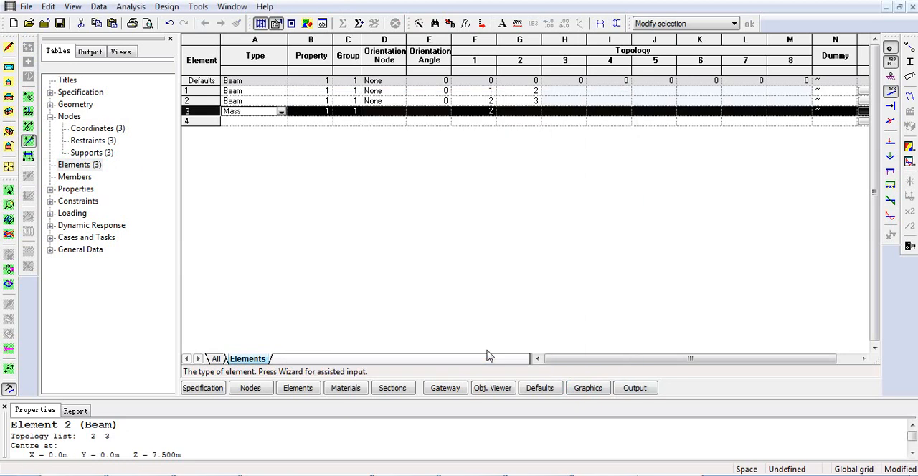
- Add element 4 as a Mass element named Floor 2 at node 3, keeping mass property 1
left_click(198, 120)
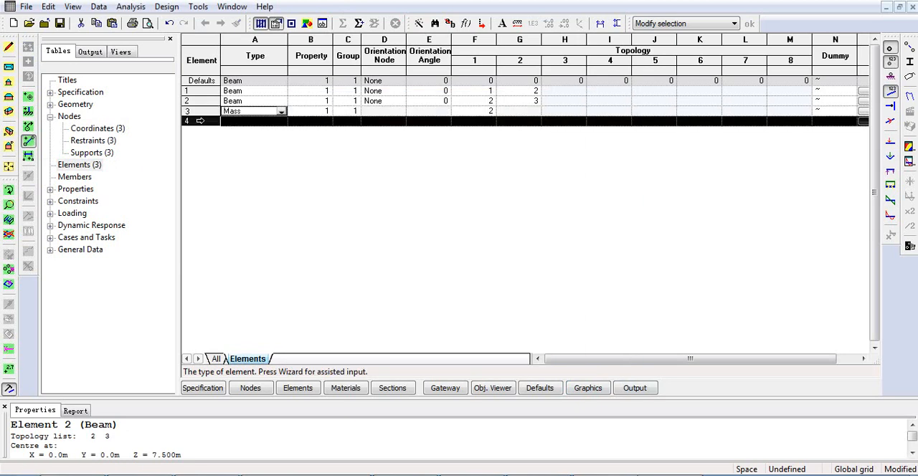
double_click(205, 122)
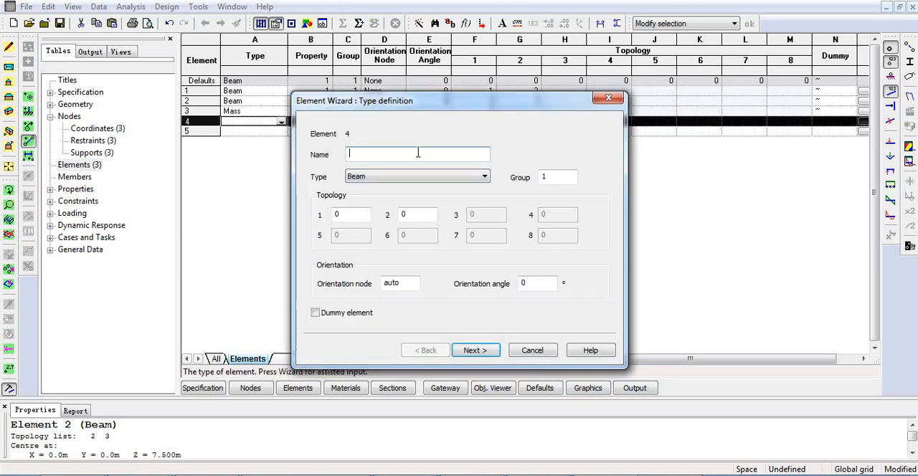
type("Floor 2")
left_click(380, 177)
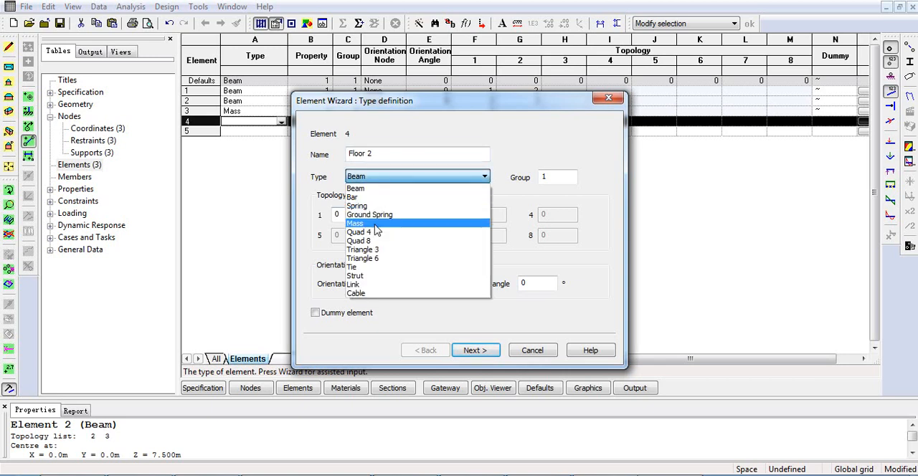
left_click(372, 223)
left_click_drag(350, 215, 303, 217)
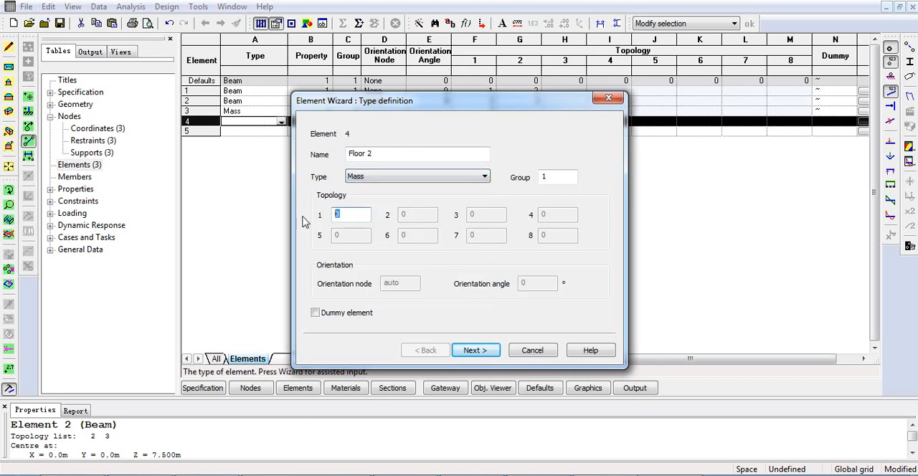
left_click(472, 352)
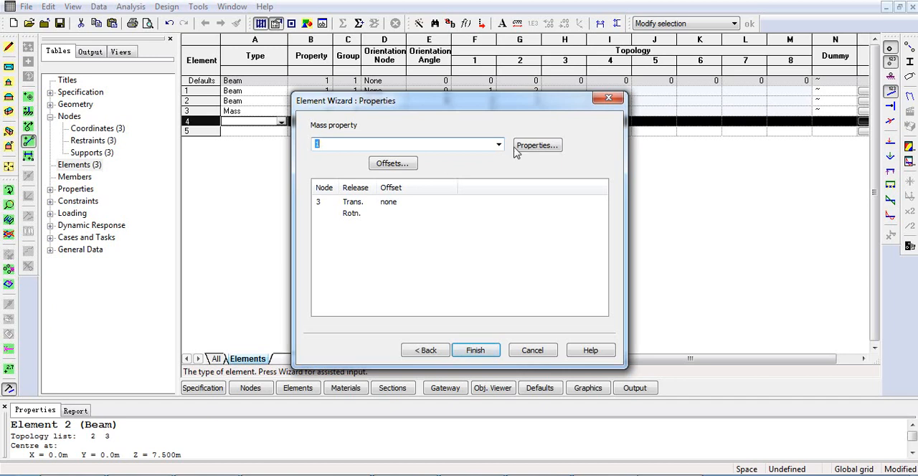
left_click(477, 351)
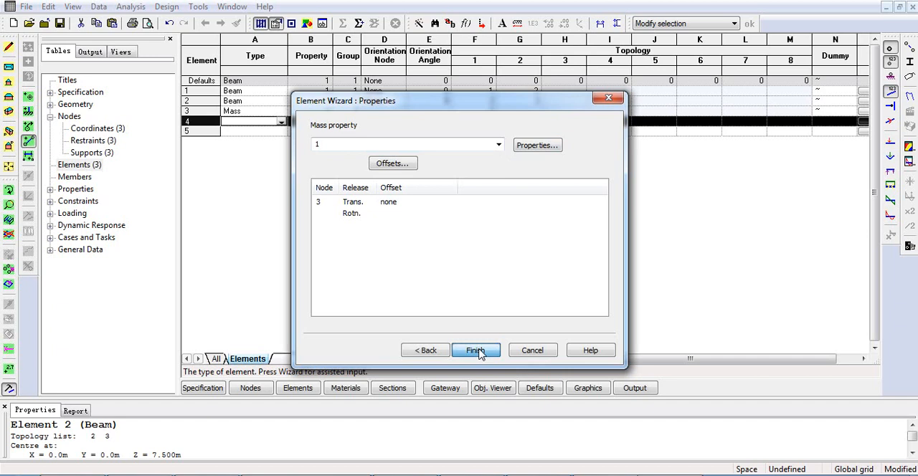
left_click(477, 350)
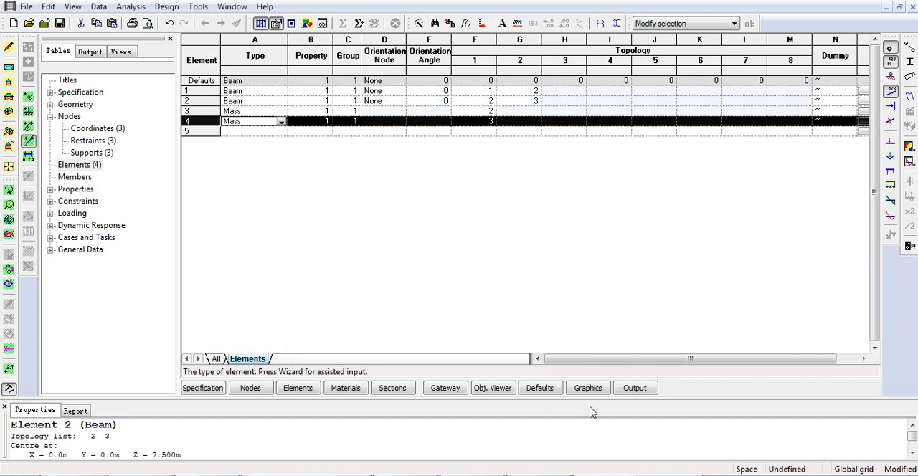
- Return to the graphic view and inspect the mass elements at nodes 2 and 3 up close
left_click(588, 391)
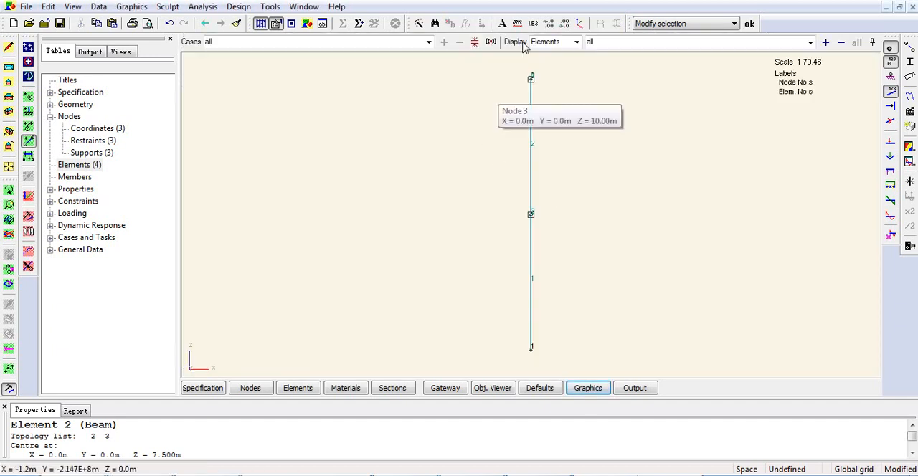
scroll(531, 216, "up", 5)
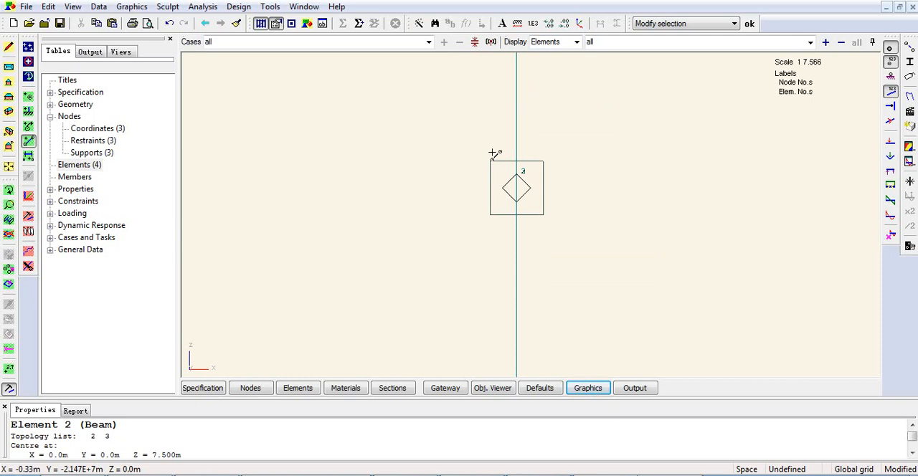
scroll(545, 233, "down", 5)
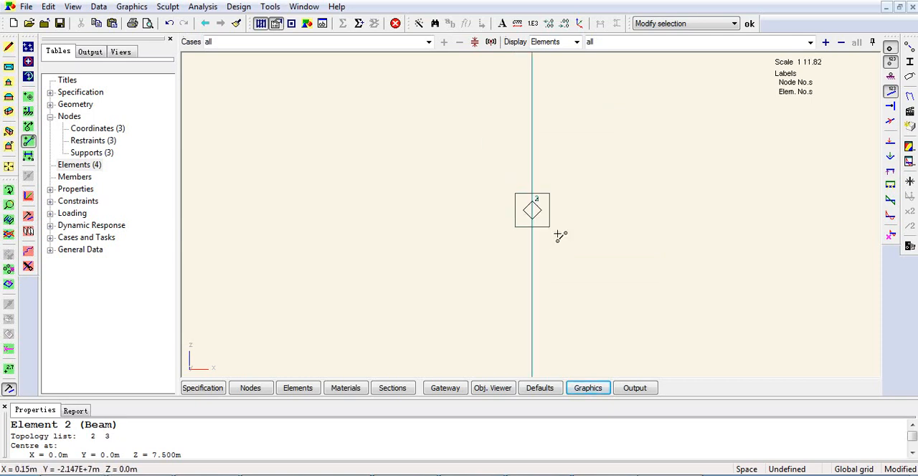
scroll(557, 108, "up", 6)
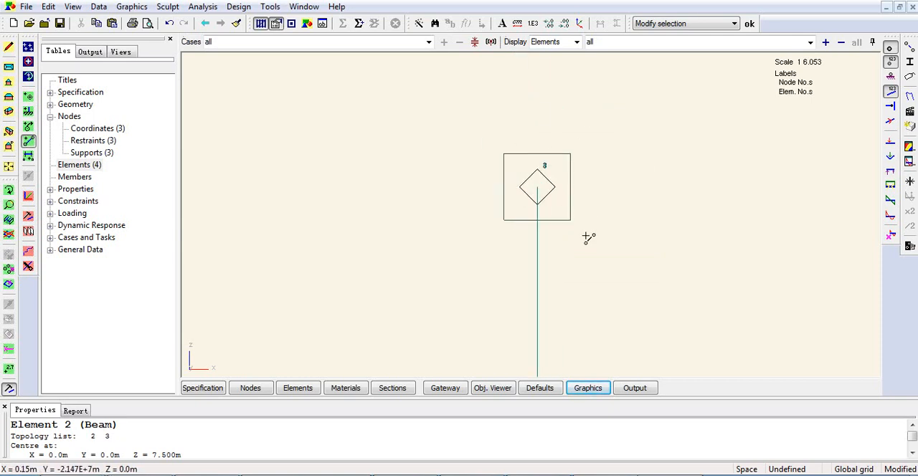
scroll(606, 245, "down", 3)
scroll(609, 245, "down", 2)
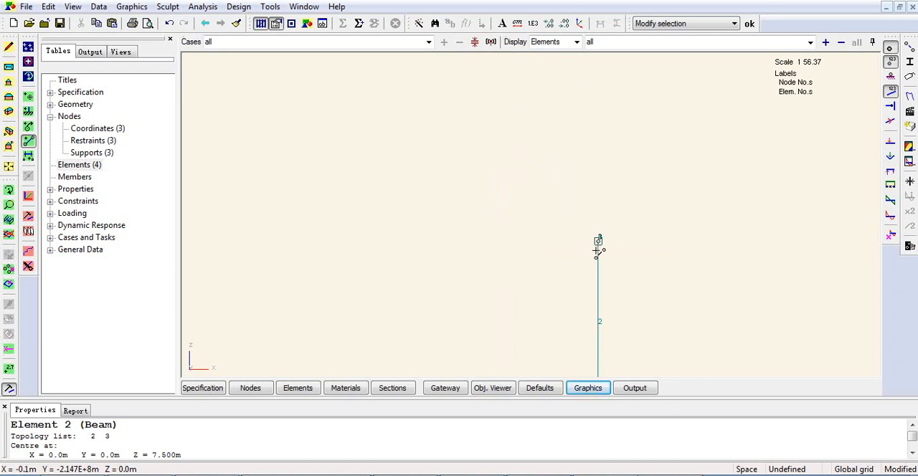
- Review the standard materials table and open the user-defined materials table
left_click(77, 191)
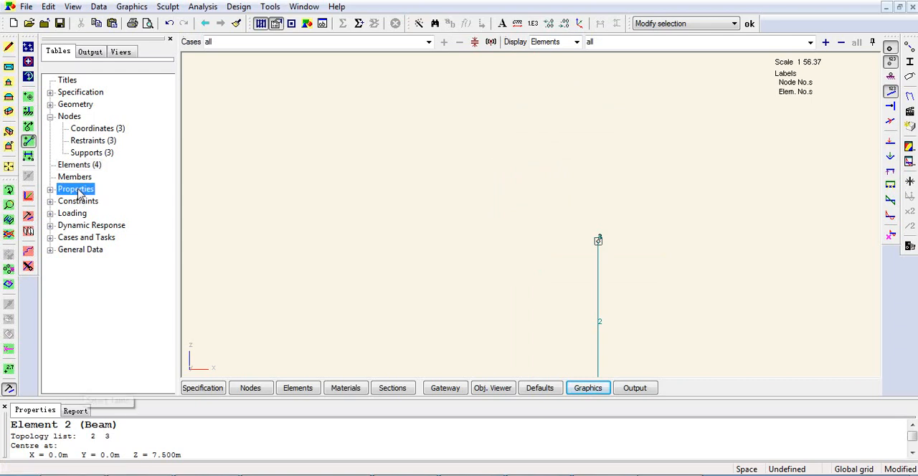
double_click(77, 191)
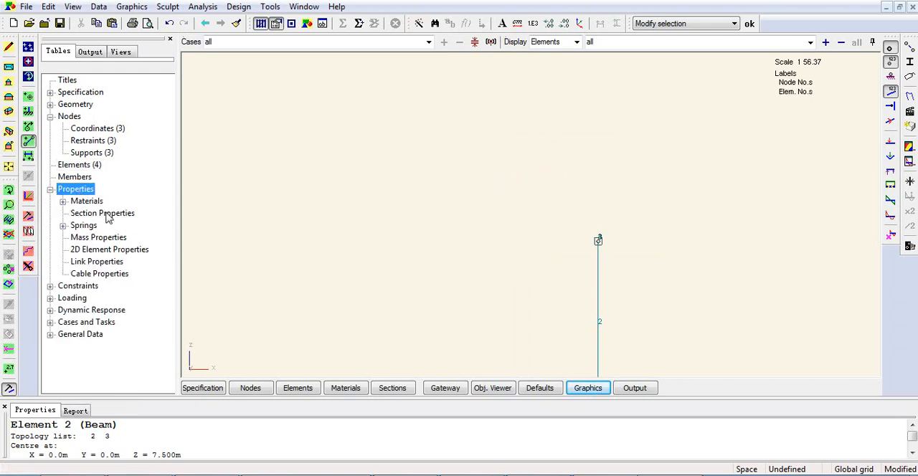
left_click(63, 202)
double_click(105, 225)
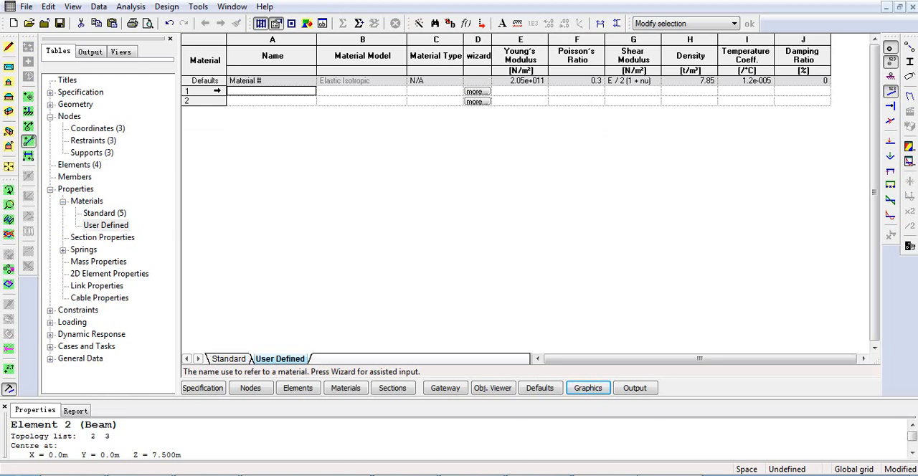
double_click(111, 215)
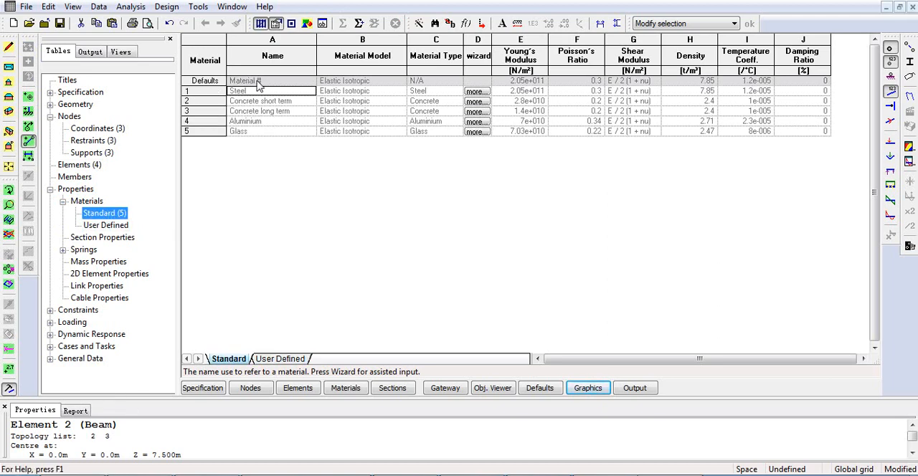
double_click(105, 225)
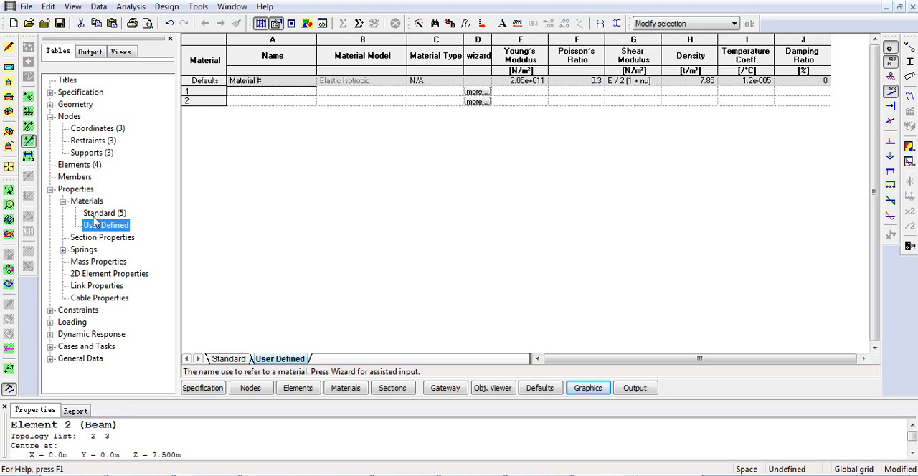
- Start user-defined material 1 in the Material Wizard, named Concrete Zero Density, with type Concrete copied from Concrete (generic short term)
left_click(203, 91)
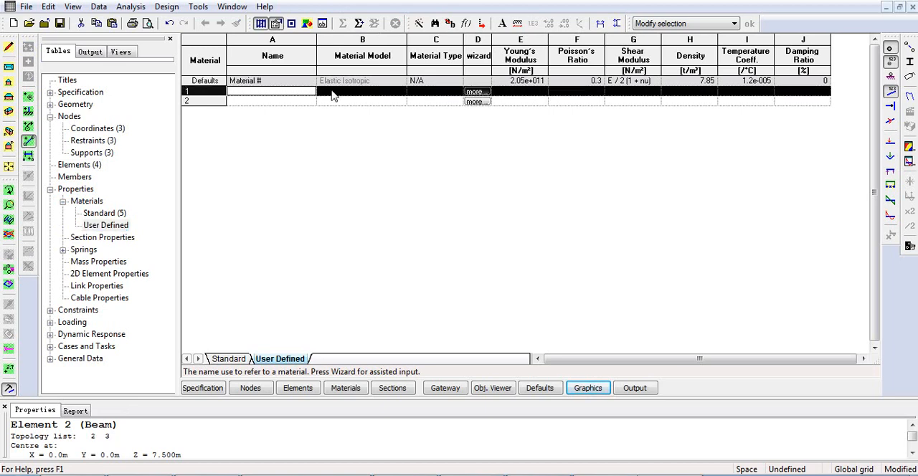
right_click(217, 89)
left_click(253, 342)
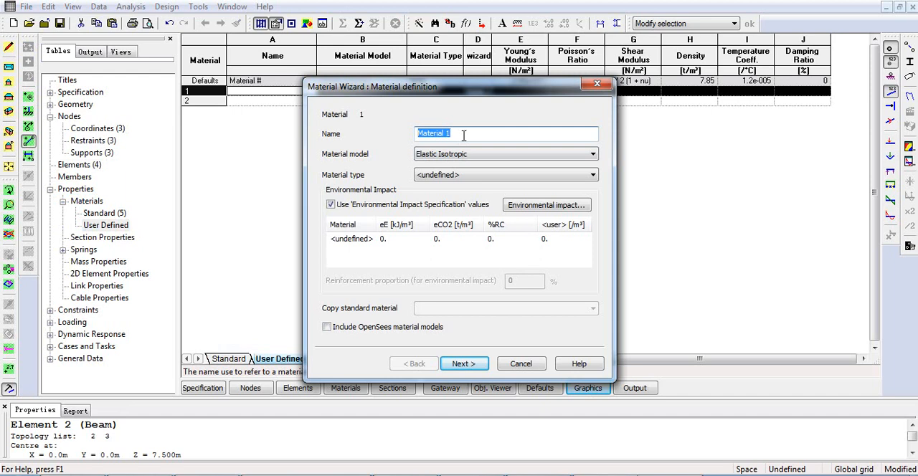
type("Concrete Zero Density")
key("ctrl+a")
left_click(460, 180)
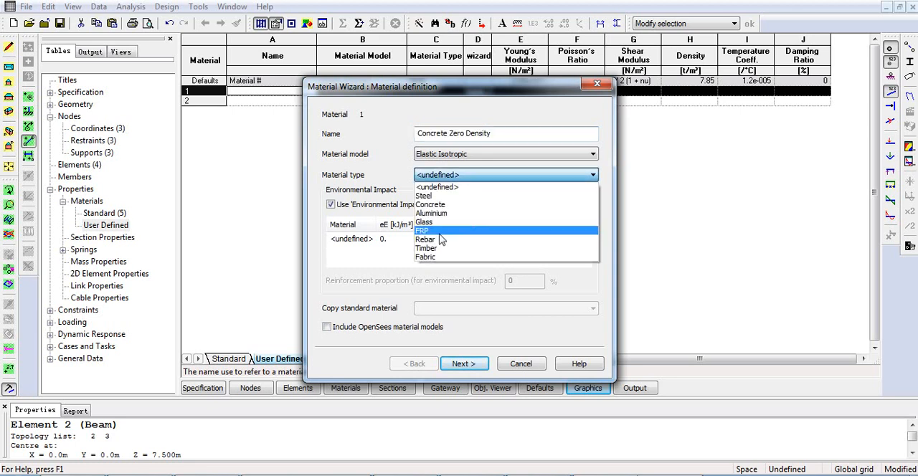
left_click(427, 204)
left_click(456, 309)
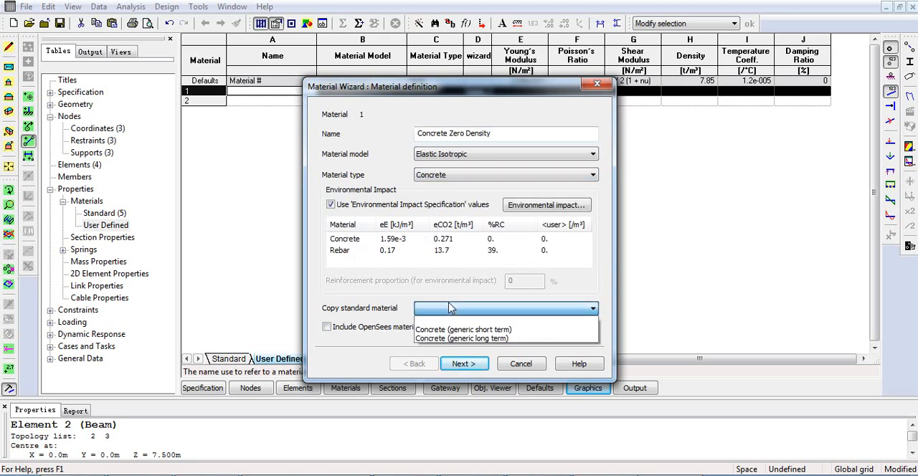
left_click(451, 330)
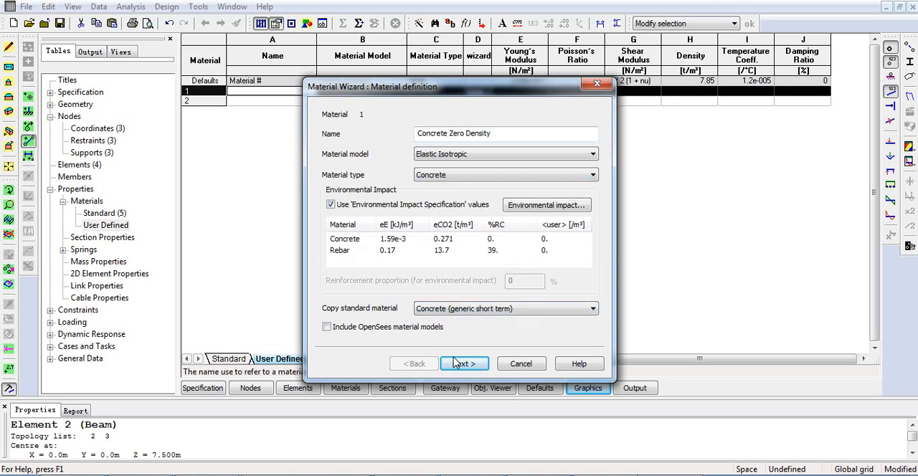
- Set the new material's density to 0 t/m³ in its elastic properties and finish the wizard
left_click(459, 364)
left_click(556, 151)
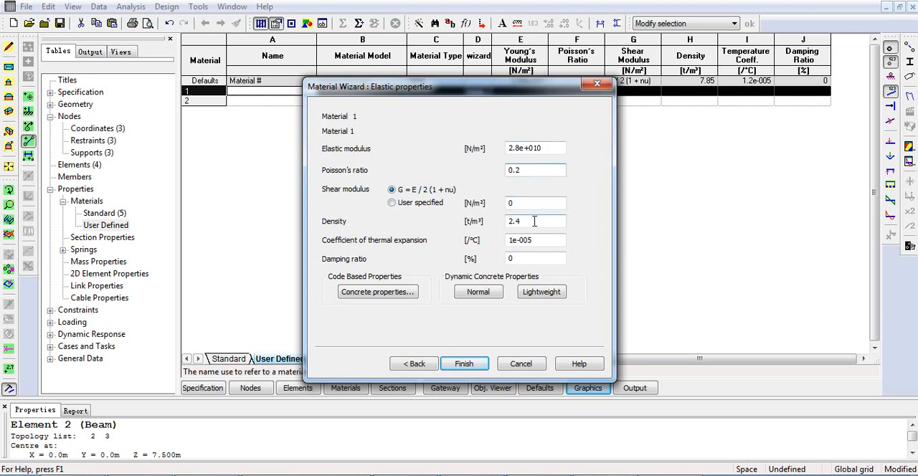
left_click_drag(528, 222, 491, 224)
type("0")
left_click(472, 365)
- Rename user-defined material 1 as Concrete Zero Density in the materials table
left_click(266, 95)
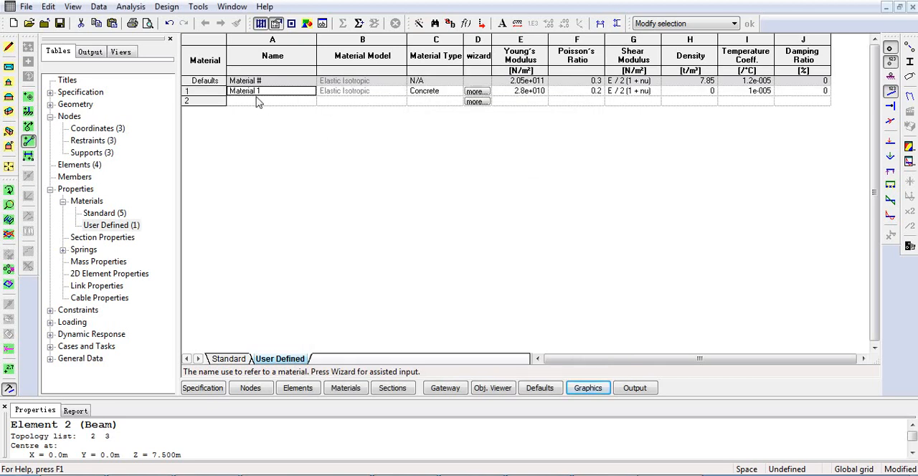
type("Concrete Zero Density")
left_click(271, 102)
left_click(200, 138)
left_click(341, 90)
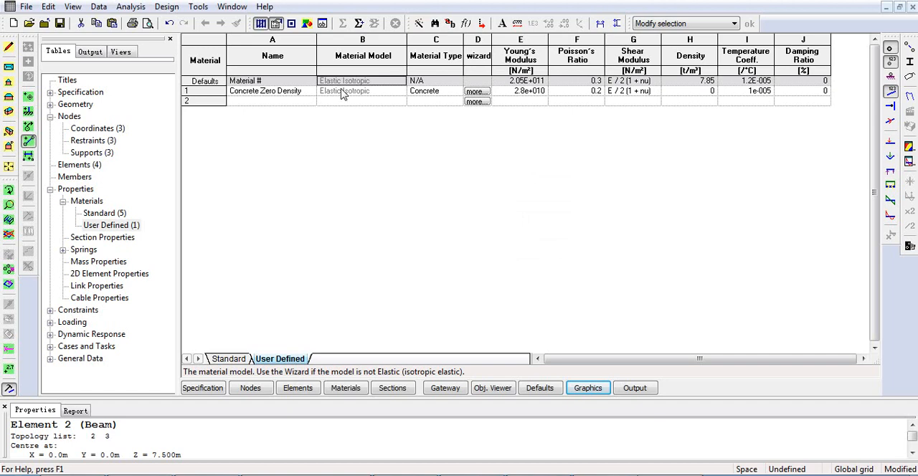
- Start section property 1 in the Section Wizard, named Column, with material Concrete Zero Density and a rectangular definition
left_click(112, 229)
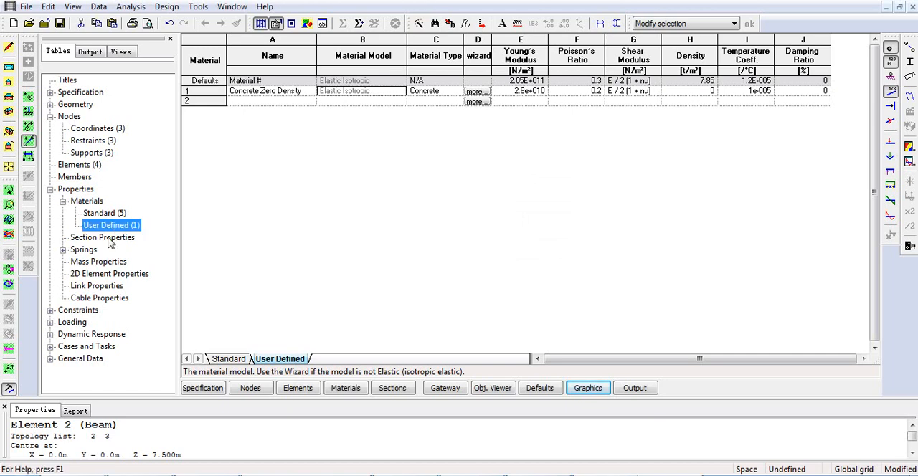
left_click(106, 238)
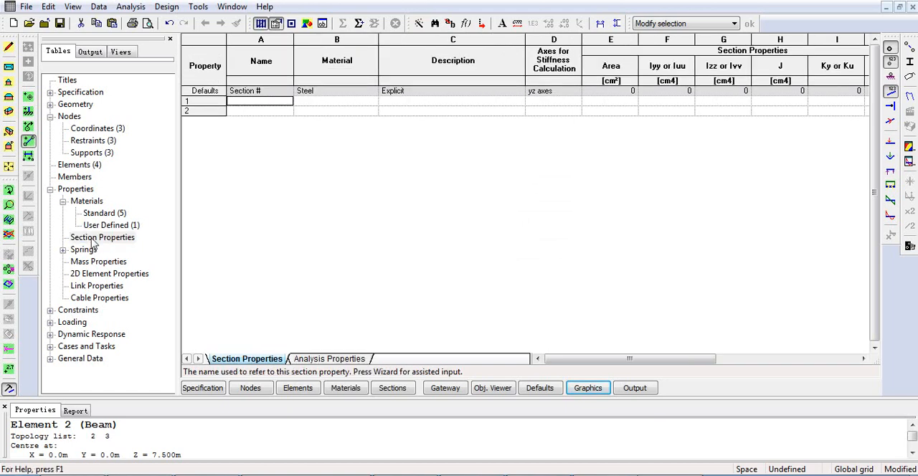
left_click(213, 101)
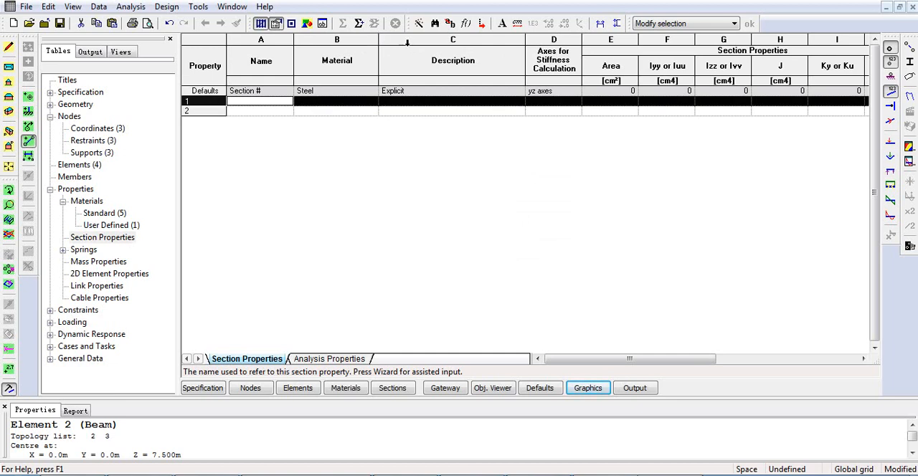
right_click(346, 103)
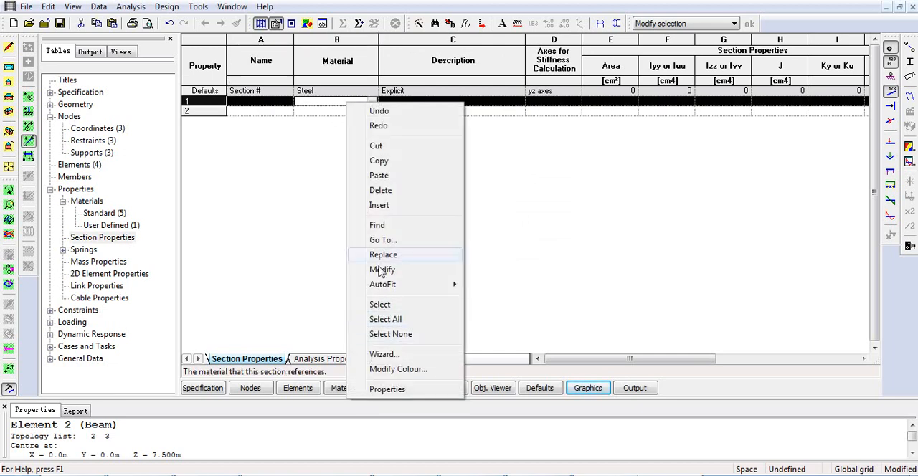
left_click(394, 355)
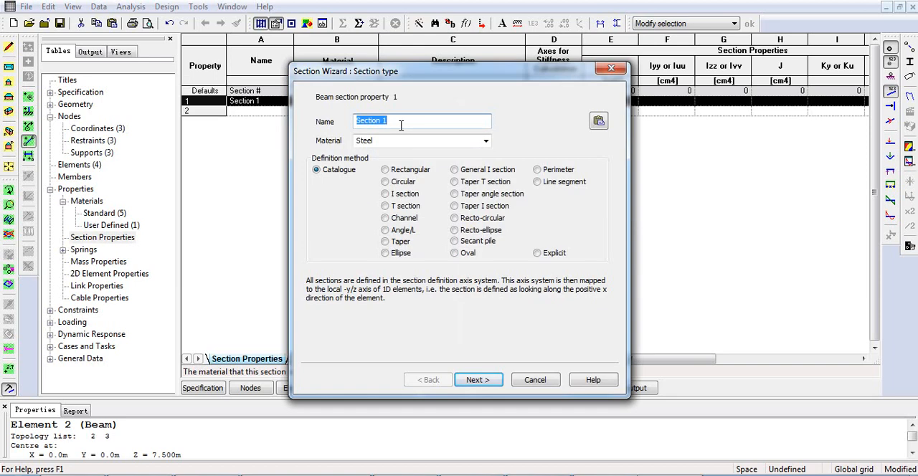
type("Column")
left_click(486, 141)
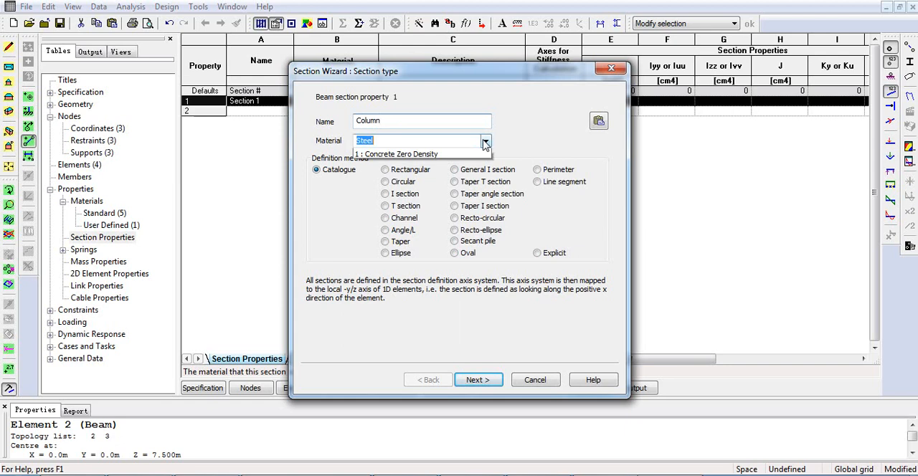
left_click(387, 197)
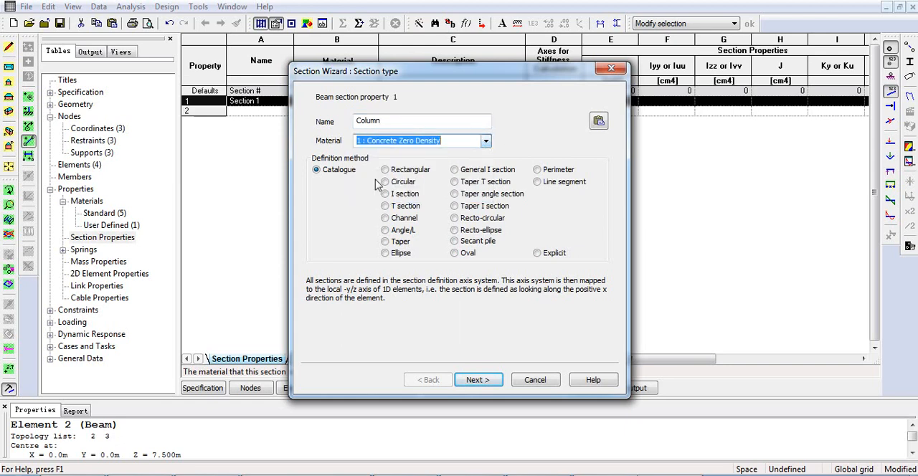
left_click(391, 175)
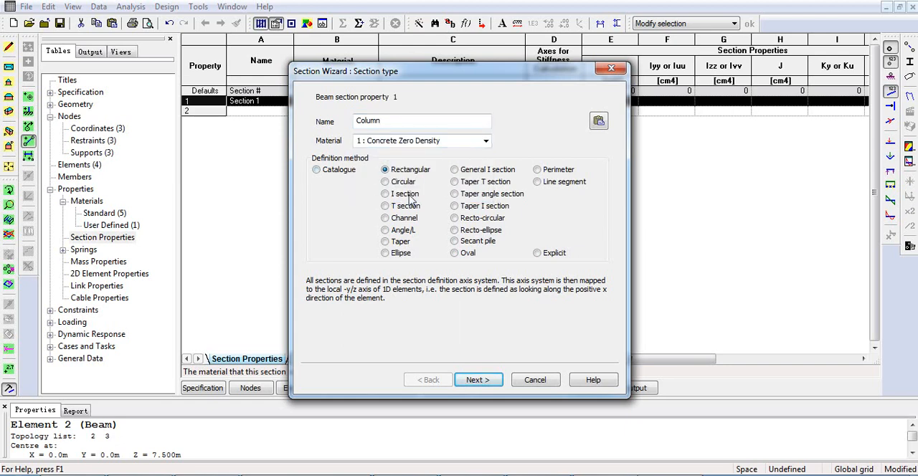
left_click(481, 386)
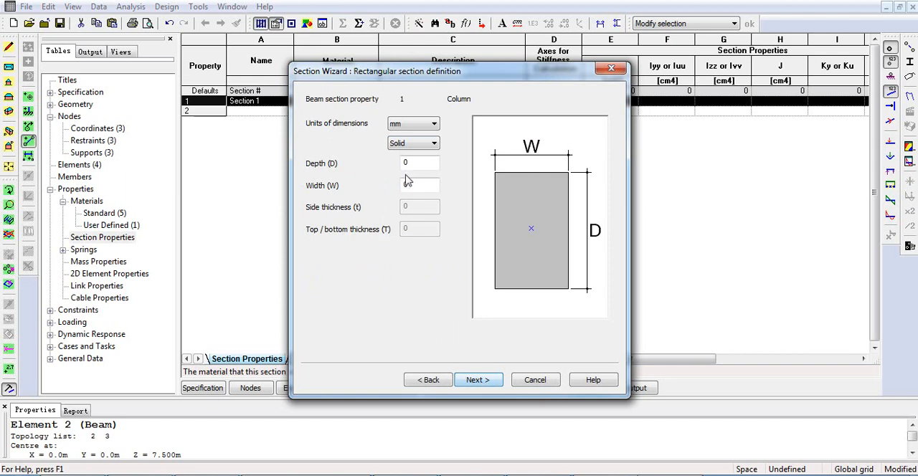
- Define the Column section as a solid rectangle in mm, 1000 deep and 1000 wide, and finish the wizard
left_click(421, 125)
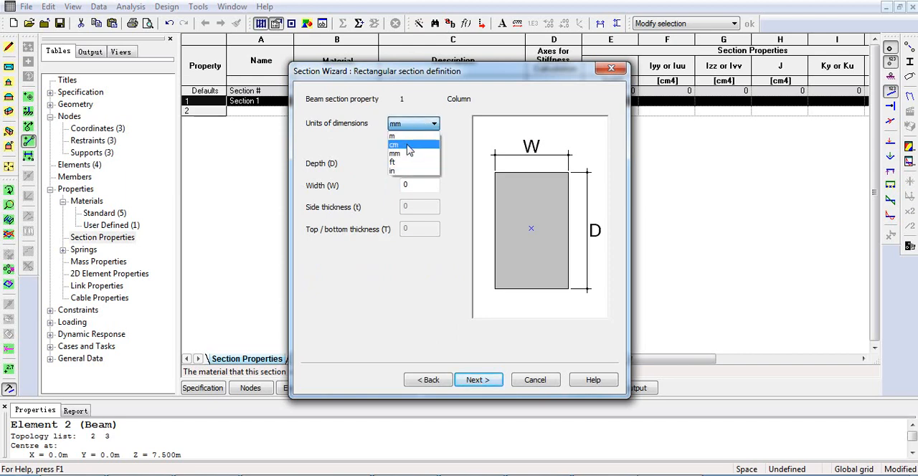
left_click(374, 159)
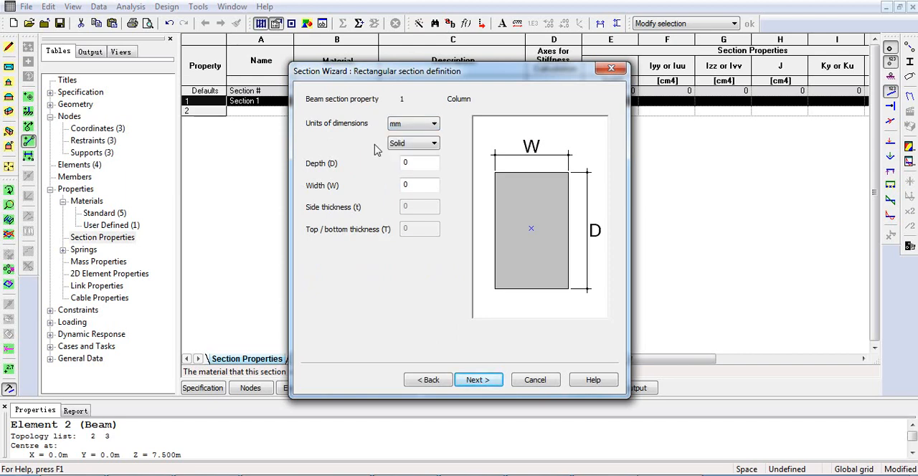
left_click(402, 163)
type("1000")
key("Tab")
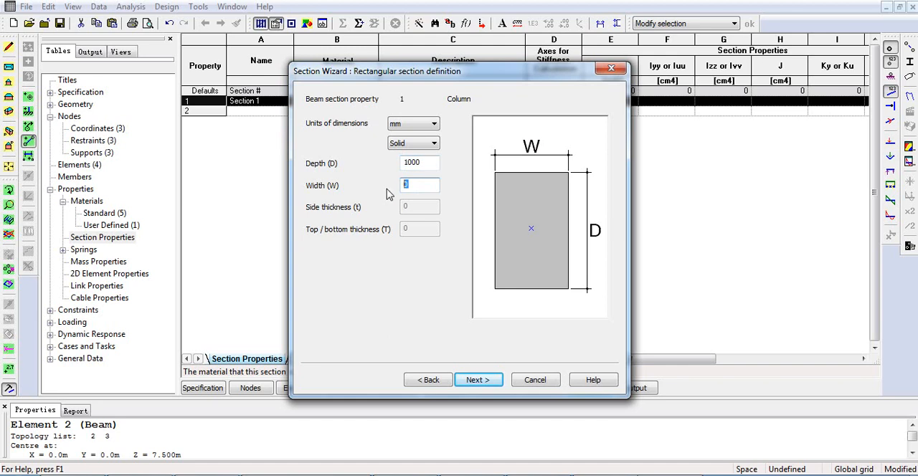
type("1000")
left_click(479, 379)
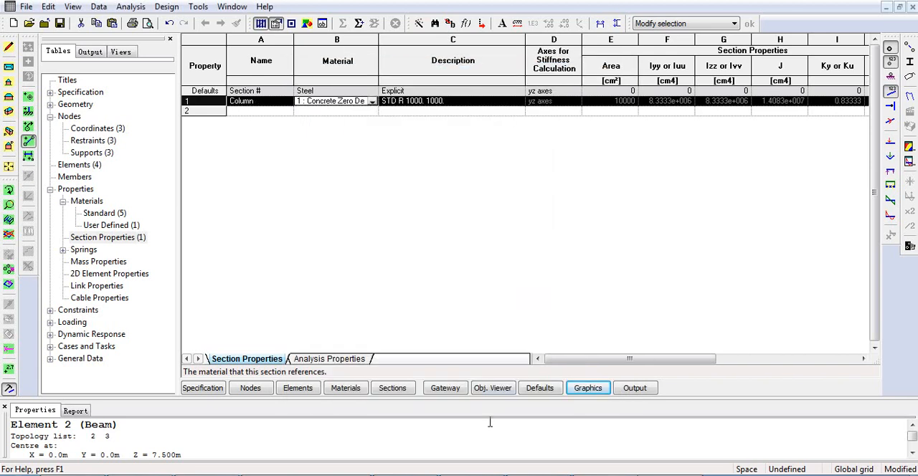
- Display the column's section shape in the graphic view and inspect it in 3D
left_click(590, 390)
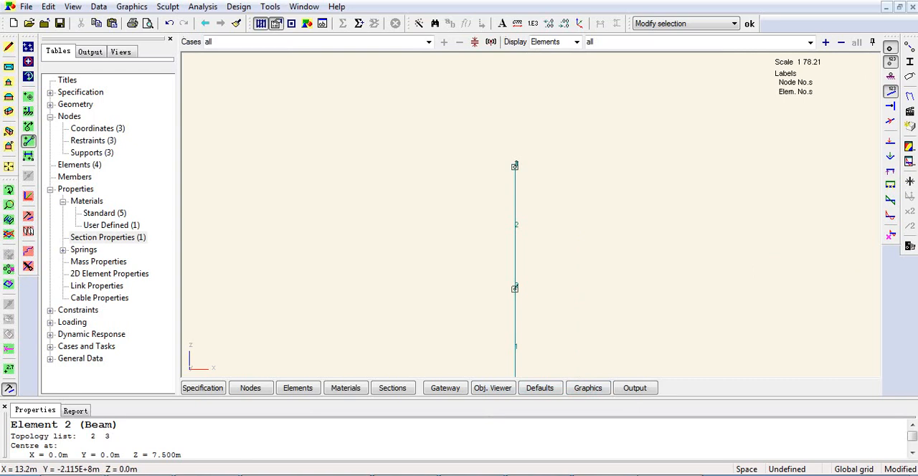
left_click(910, 62)
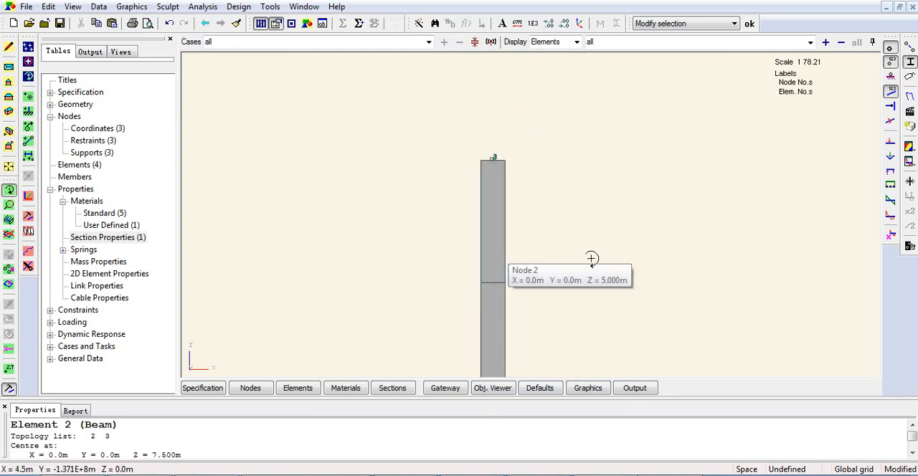
left_click_drag(592, 258, 526, 279)
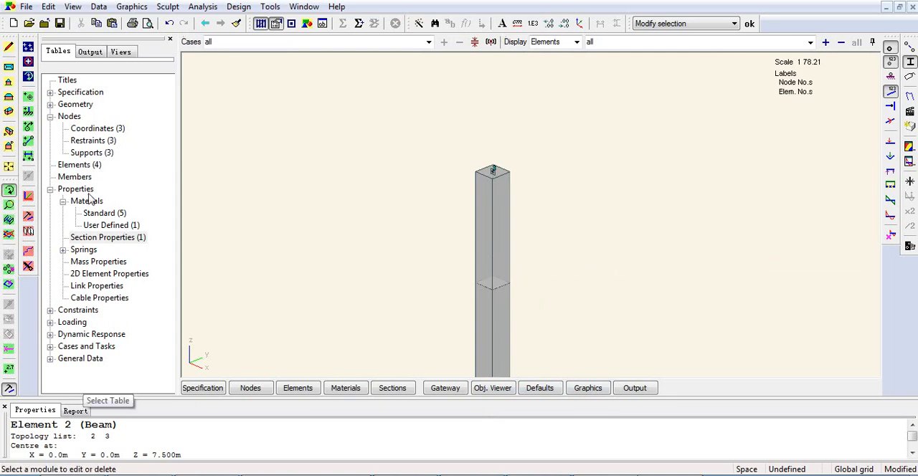
- Check the section property assigned to beam elements 1 and 2 against the section properties table and return to the graphic view
double_click(81, 164)
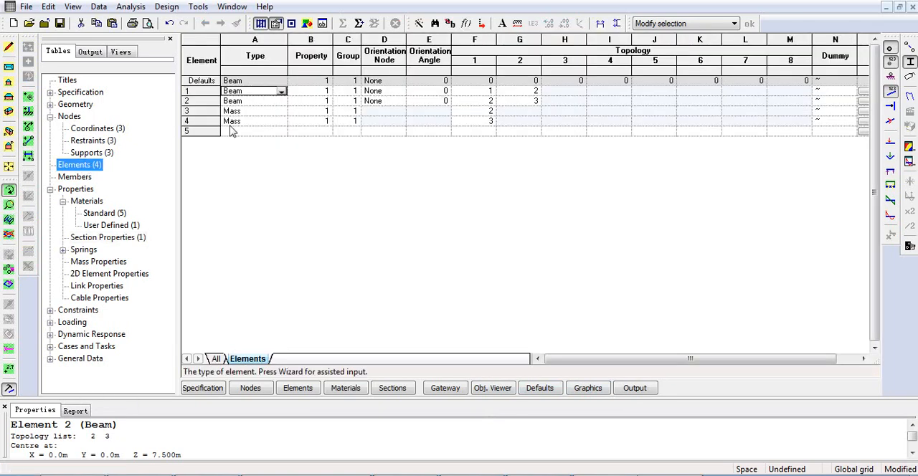
left_click(312, 95)
left_click_drag(190, 91, 192, 101)
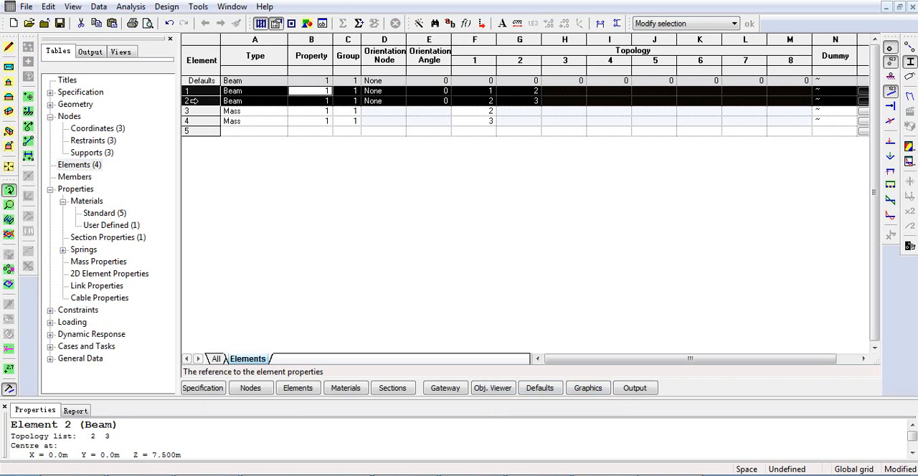
left_click(314, 91)
left_click(315, 101)
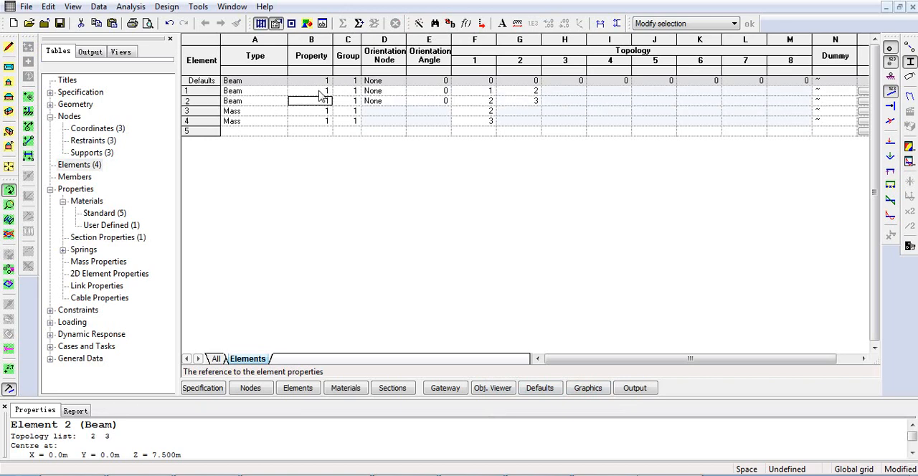
double_click(107, 240)
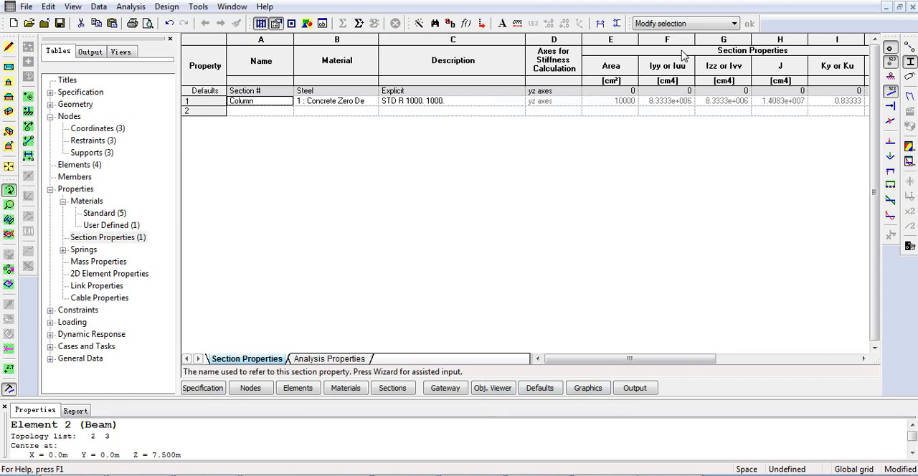
left_click(587, 388)
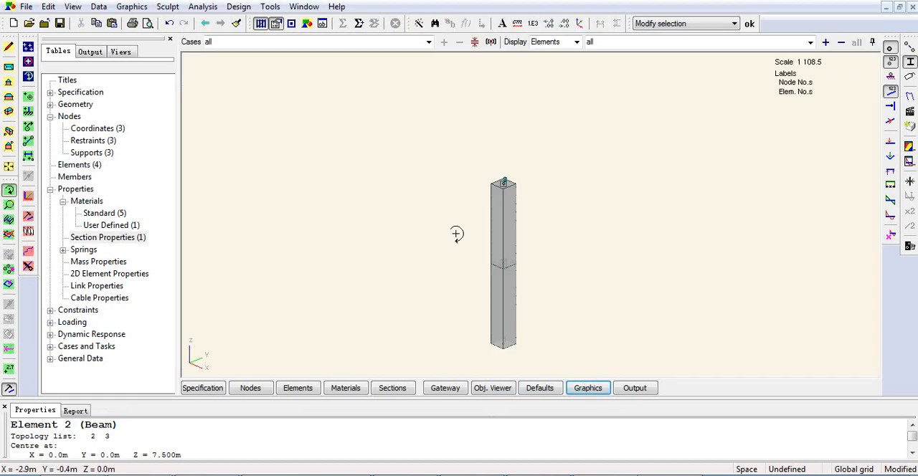
- Define mass property 1 with the name Mass and a mass of 100 t on the global axis
double_click(103, 262)
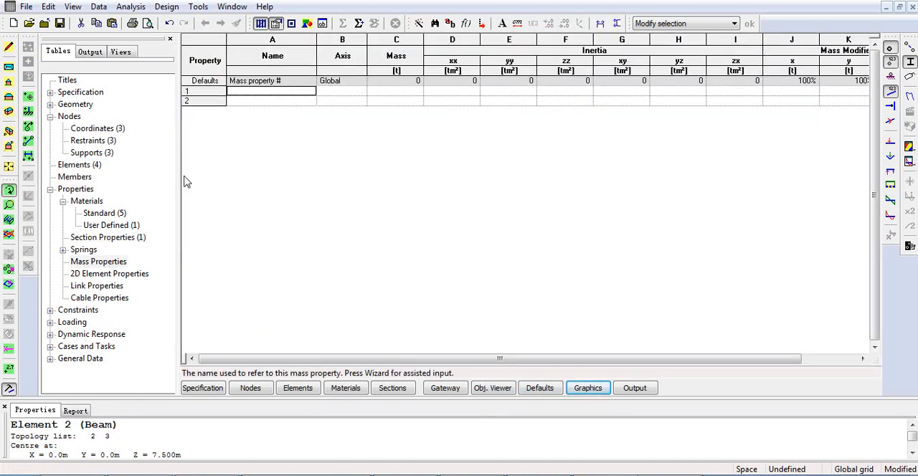
double_click(214, 91)
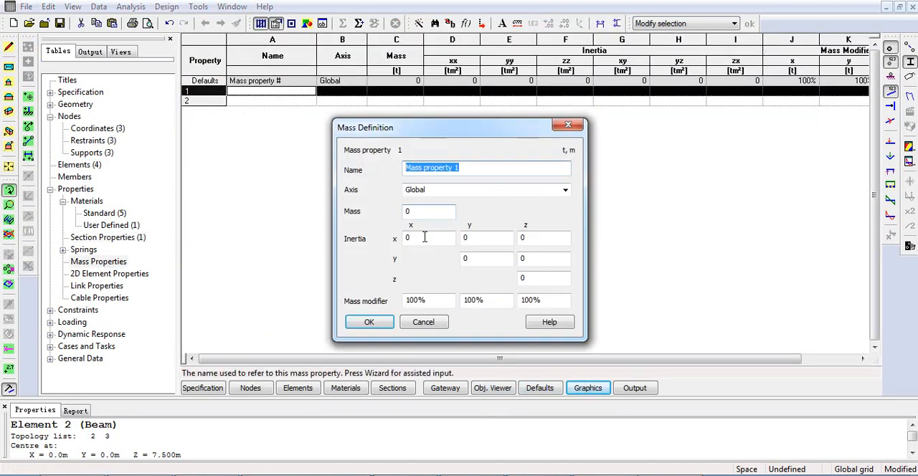
type("Mass")
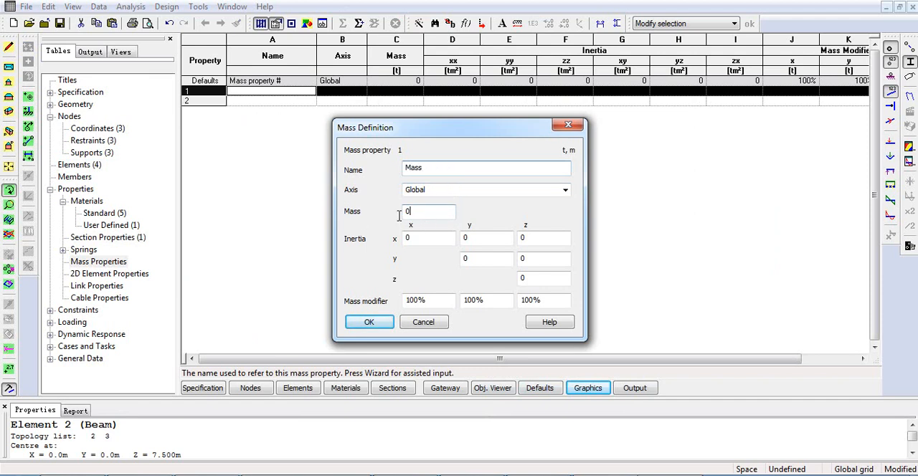
key("Tab")
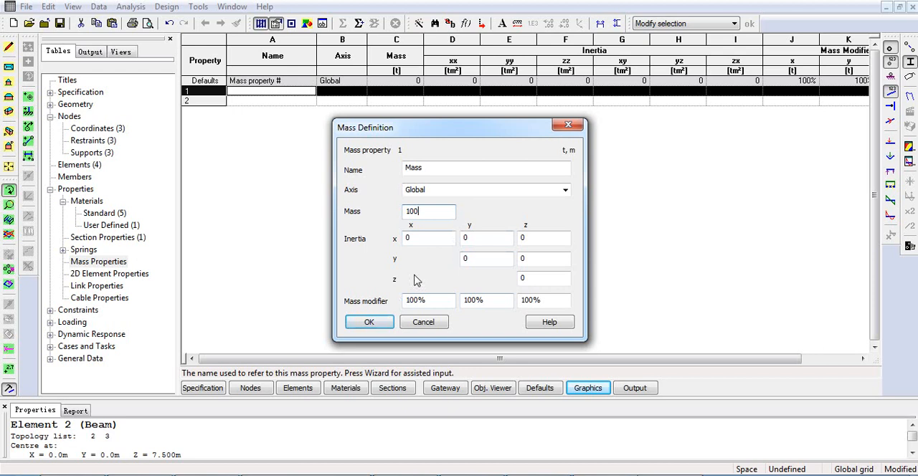
left_click(368, 323)
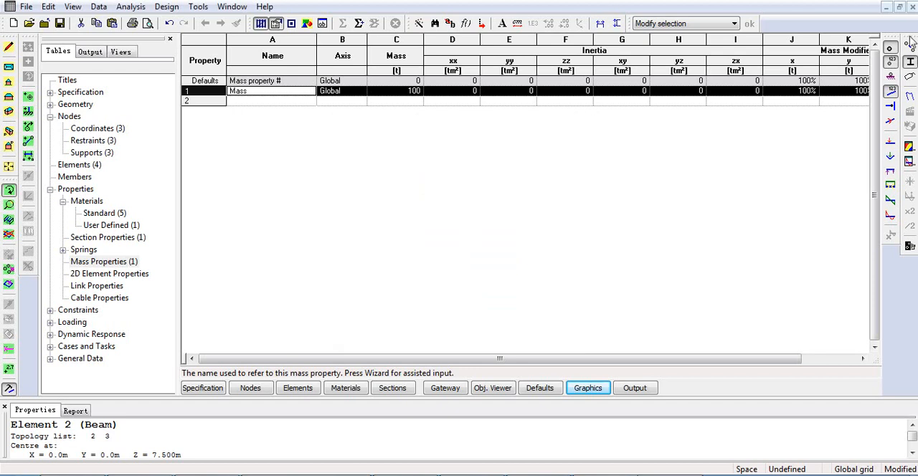
- Return to the graphic view and turn off the section shapes and the node and element display and number labels
left_click(911, 7)
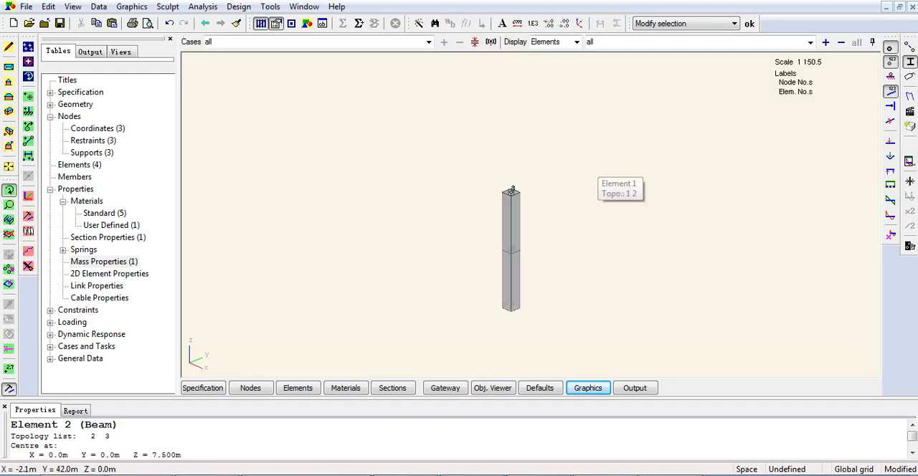
left_click(910, 62)
left_click(890, 61)
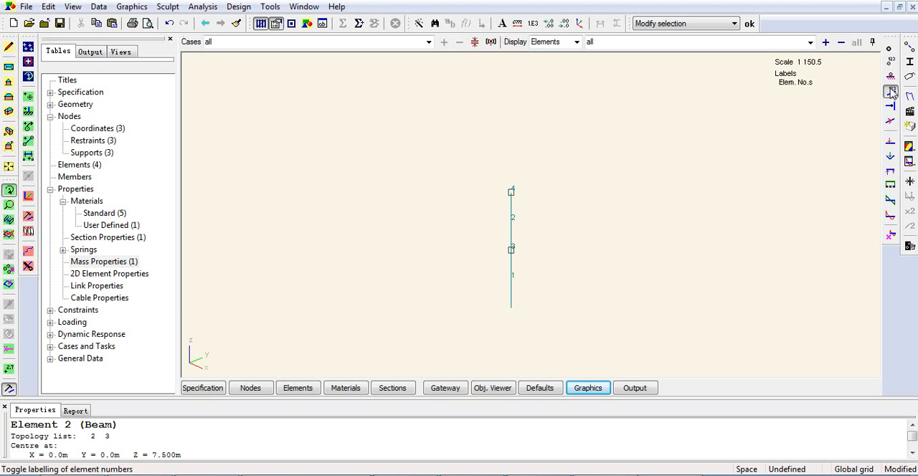
left_click(891, 92)
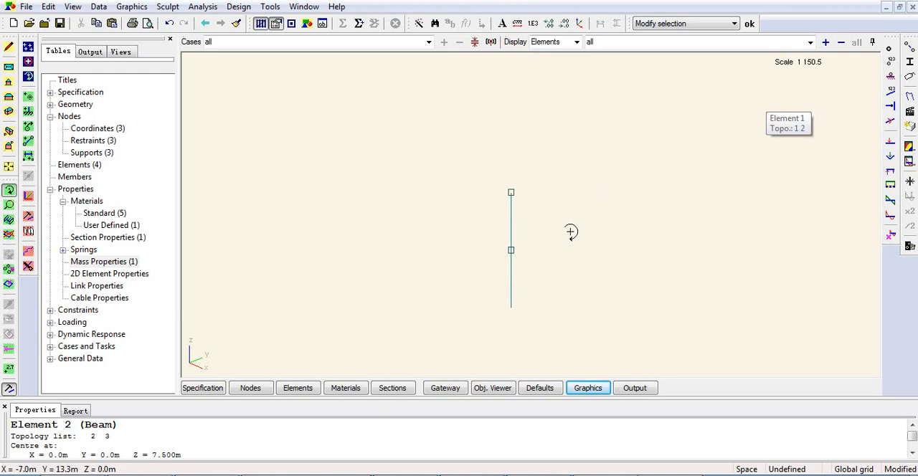
- Expand Cases and Tasks and open the Analysis Tasks view
left_click(85, 337)
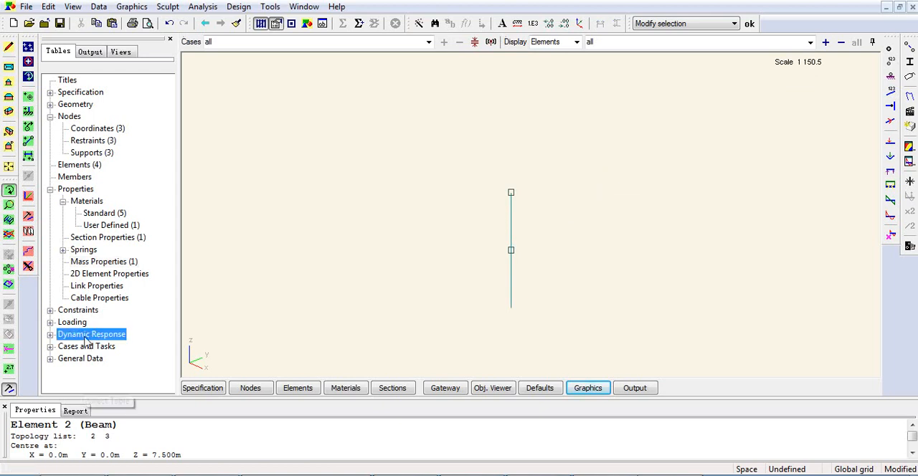
left_click(86, 348)
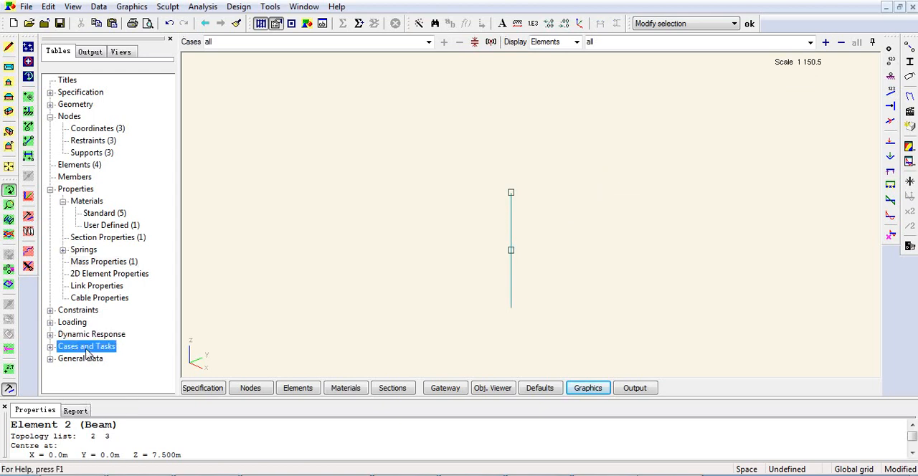
double_click(86, 350)
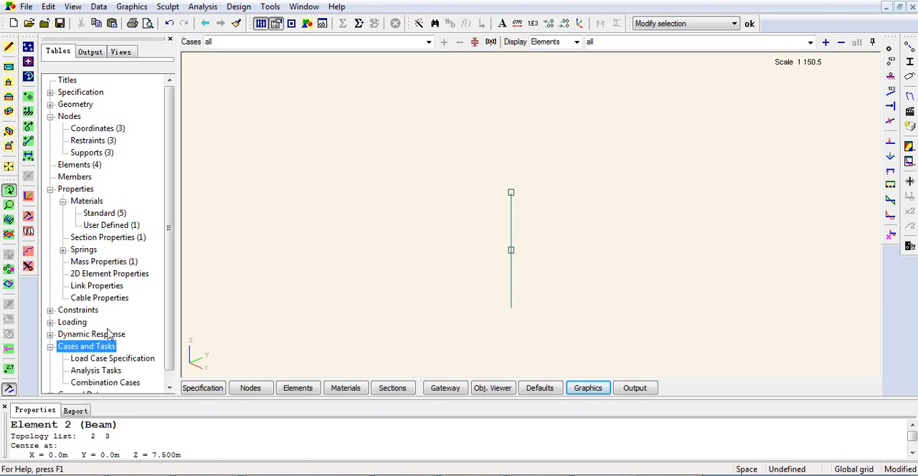
left_click(109, 371)
double_click(111, 370)
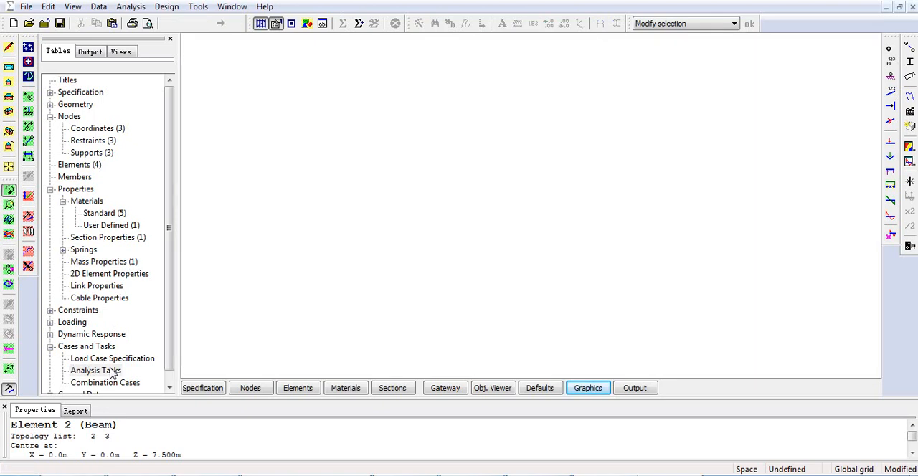
right_click(338, 47)
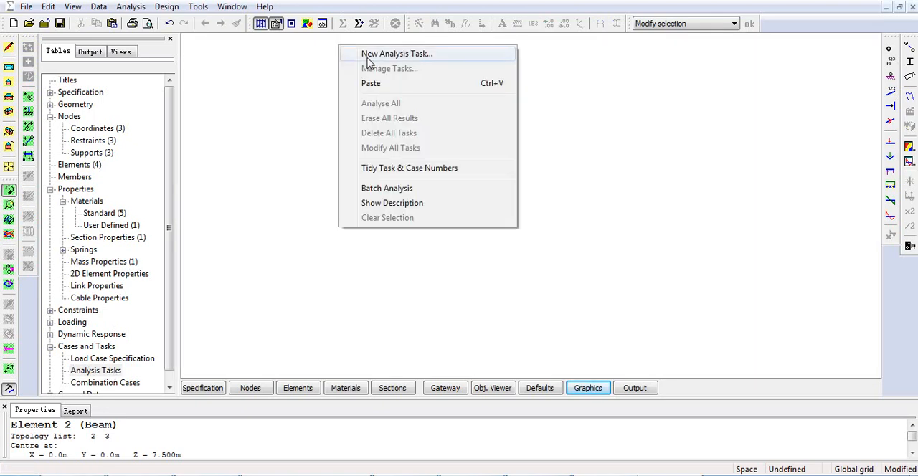
left_click(268, 82)
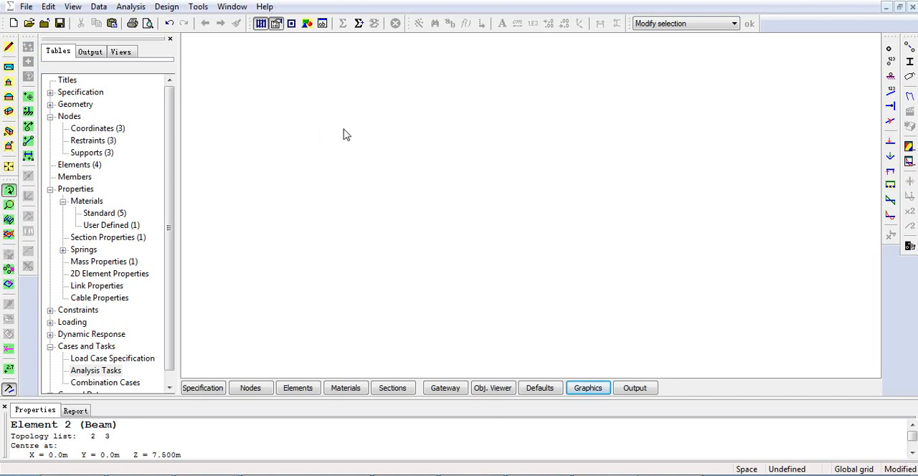
- Create a modal dynamic analysis task named Modal Analysis with 2 modes, keep mass lumped at nodes, and run it
right_click(362, 67)
left_click(391, 81)
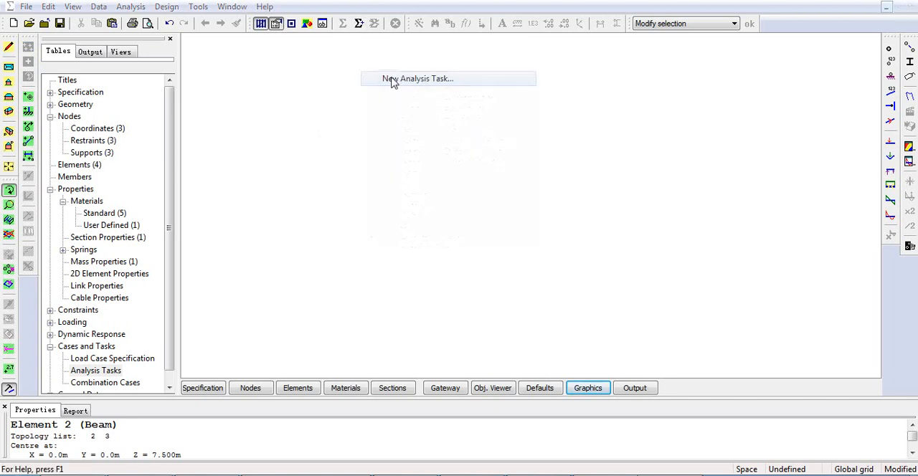
left_click_drag(360, 34, 359, 62)
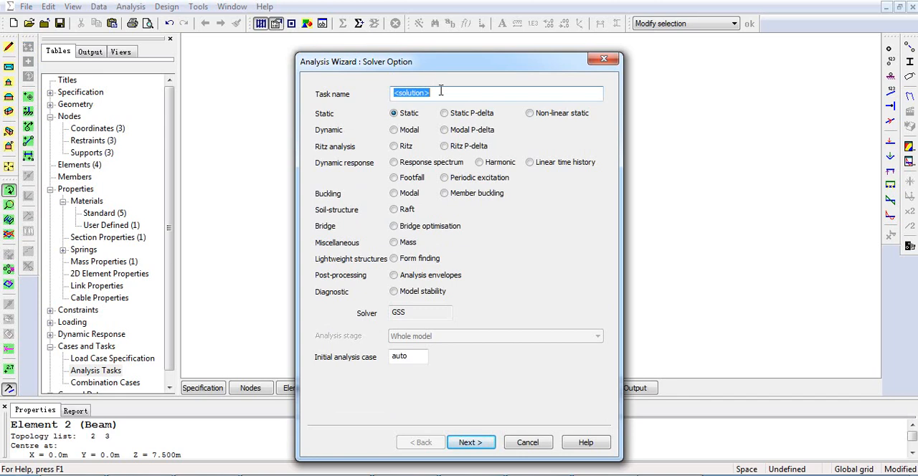
type("Modal Analysis")
left_click(394, 130)
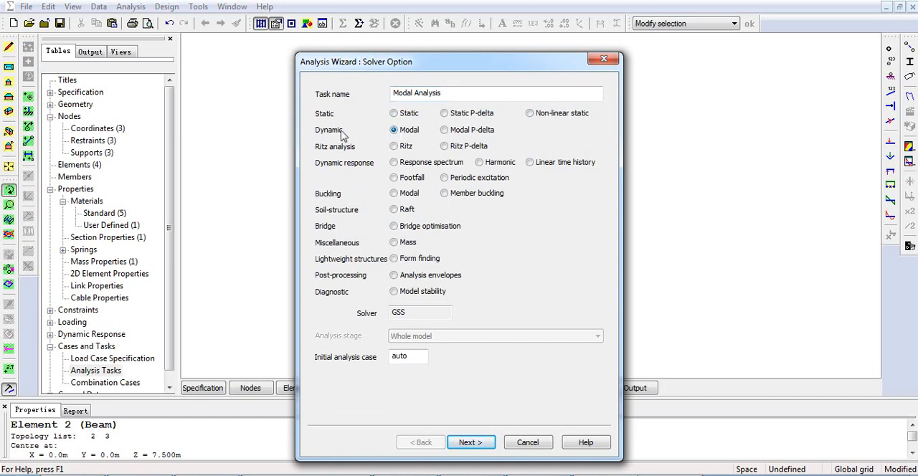
left_click(471, 442)
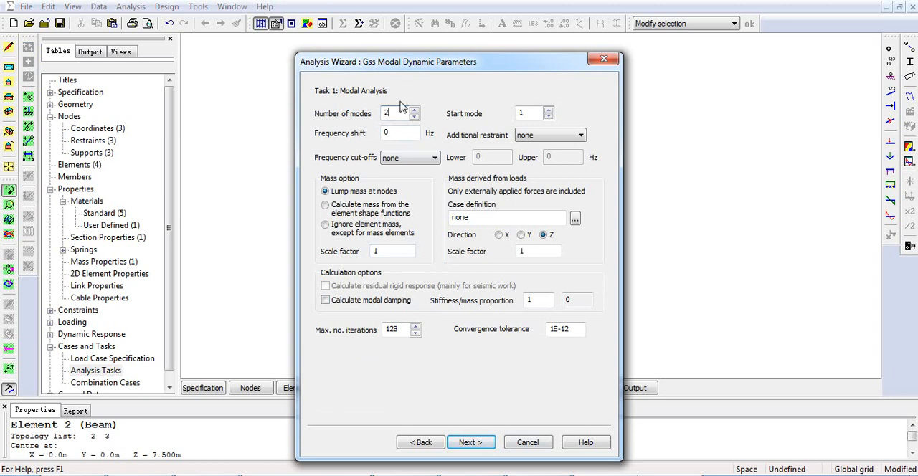
left_click(471, 443)
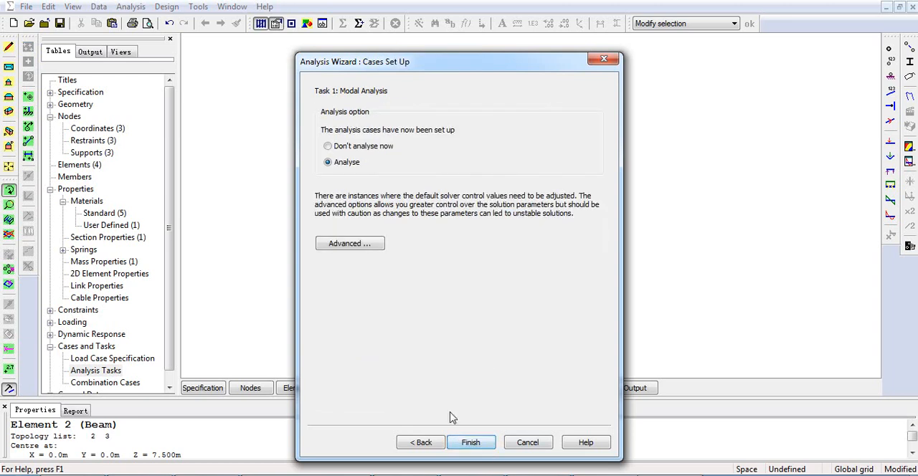
left_click(472, 448)
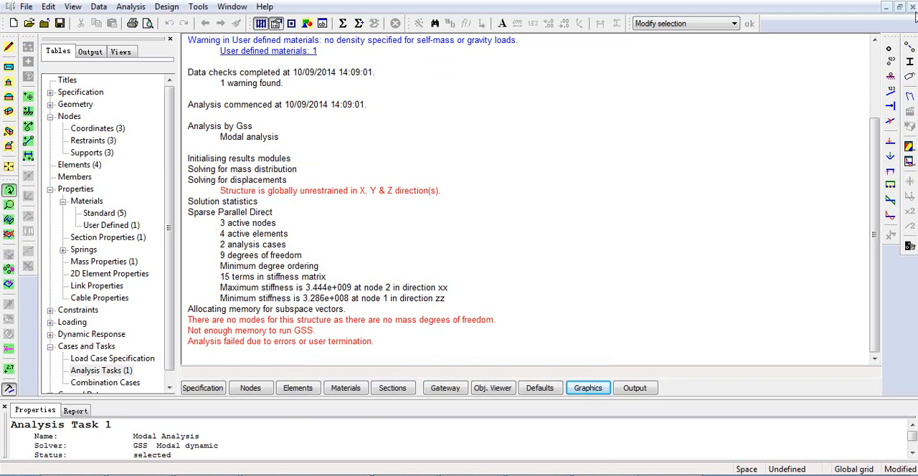
- Return to the graphic view of the beam model and turn on the node number labels
left_click(589, 391)
scroll(558, 202, "up", 3)
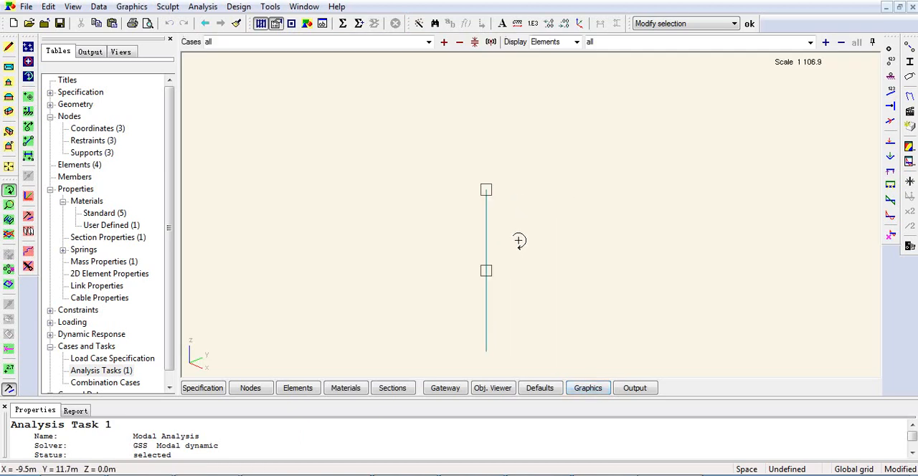
middle_click_drag(519, 241, 566, 198)
scroll(524, 276, "up", 2)
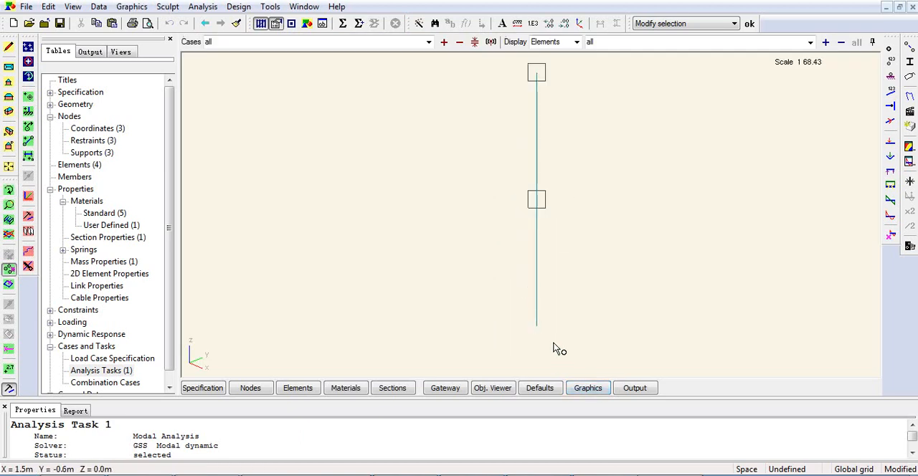
left_click_drag(553, 343, 493, 282)
left_click(891, 62)
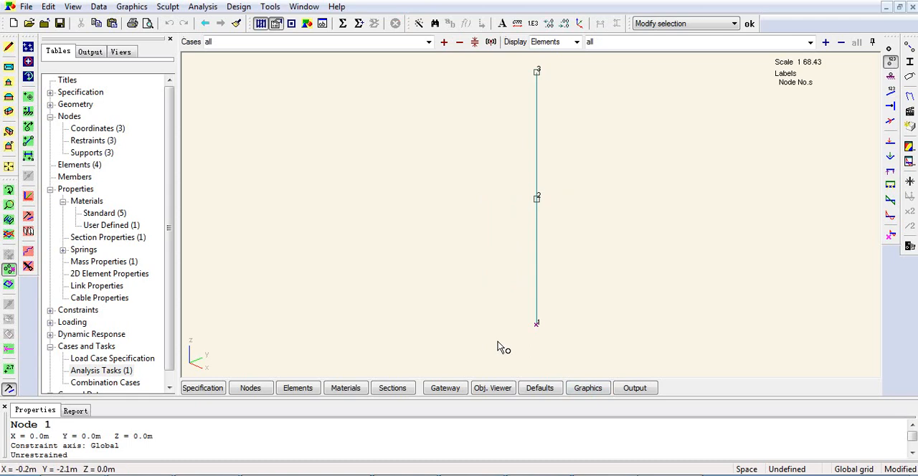
scroll(615, 284, "down", 1)
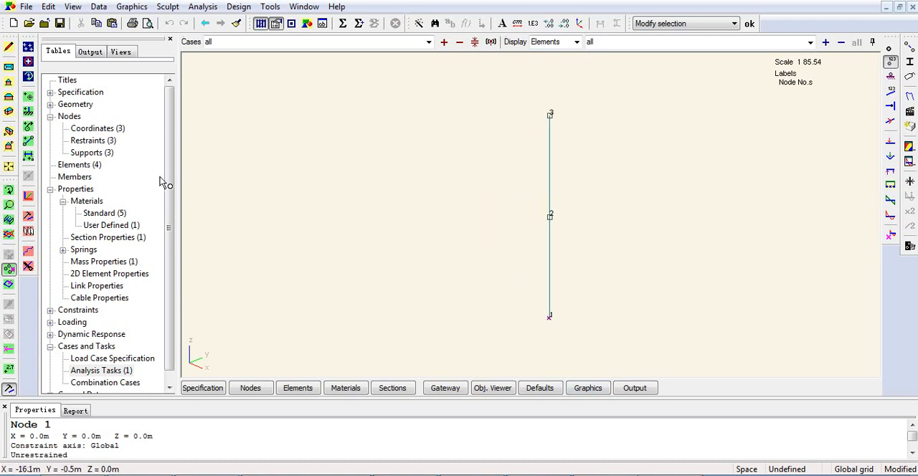
- Open the node restraints table and restrain node 1 in the x, y and z translation directions
left_click(100, 141)
double_click(102, 142)
left_click(276, 101)
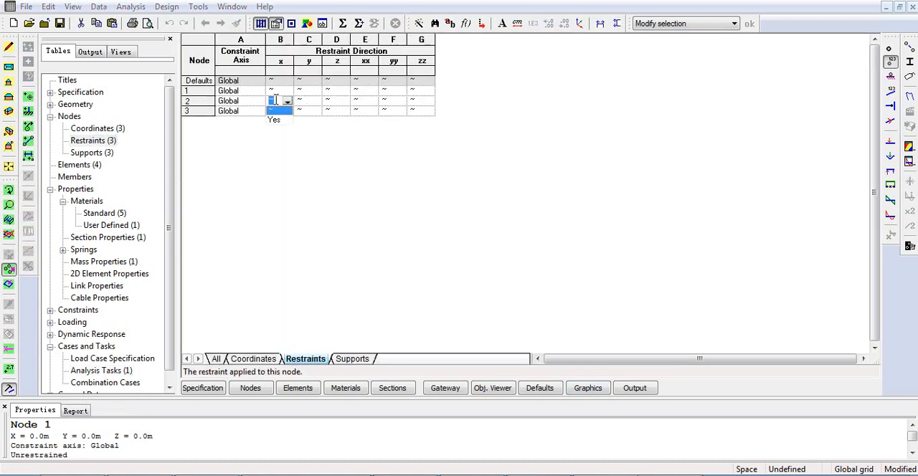
left_click(286, 91)
left_click(286, 90)
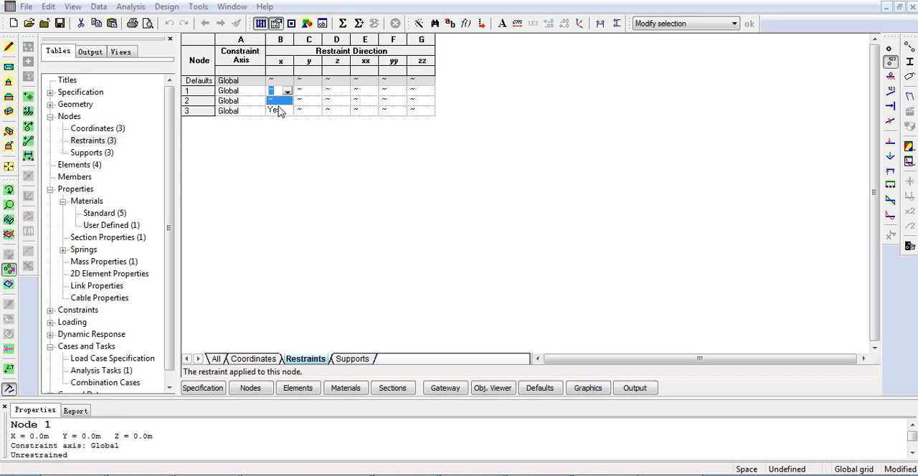
left_click(278, 110)
left_click(314, 91)
left_click(315, 92)
left_click(301, 110)
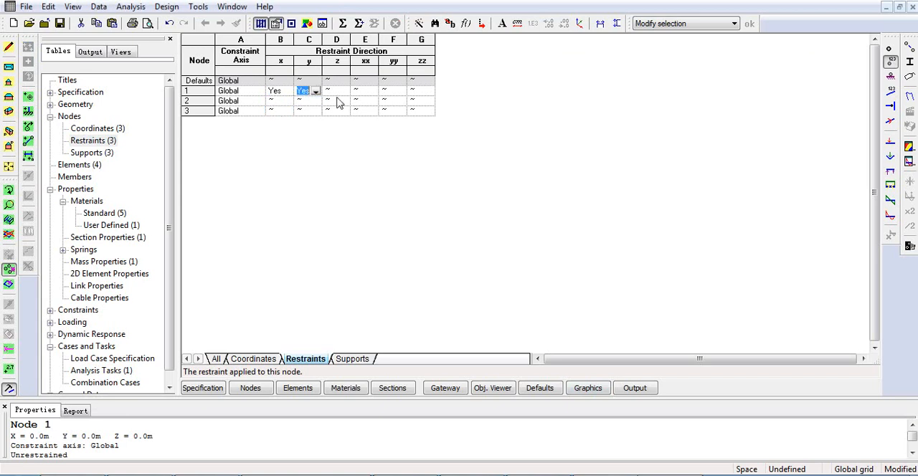
left_click(342, 92)
left_click(344, 91)
left_click(331, 110)
- Restrain node 1 in the xx, yy and zz rotation directions
left_click(373, 91)
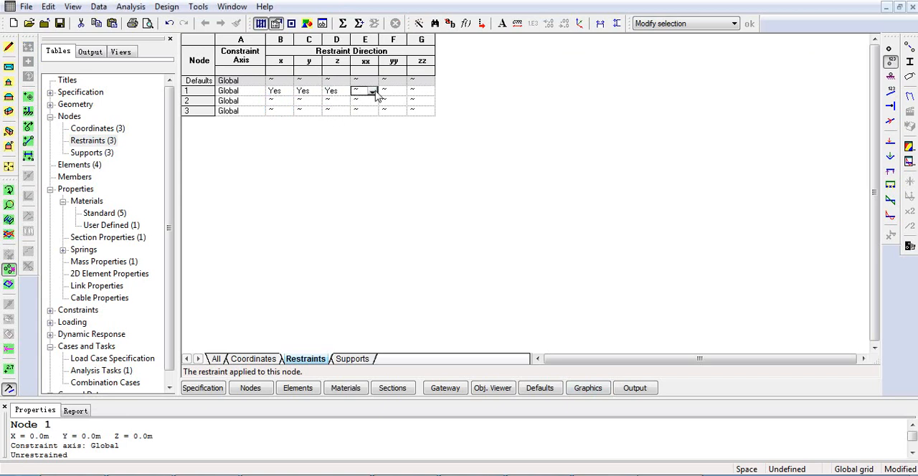
left_click(372, 92)
left_click(359, 110)
left_click(396, 93)
left_click(402, 92)
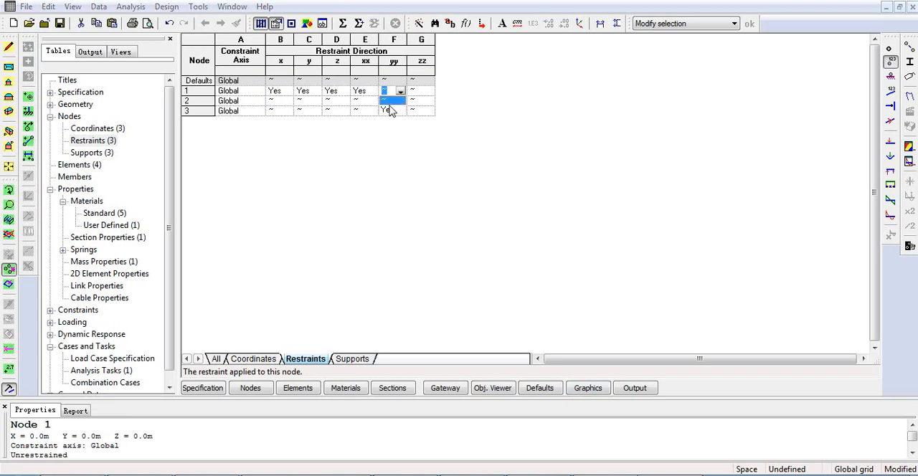
left_click(388, 110)
left_click(433, 93)
left_click(428, 92)
left_click(416, 109)
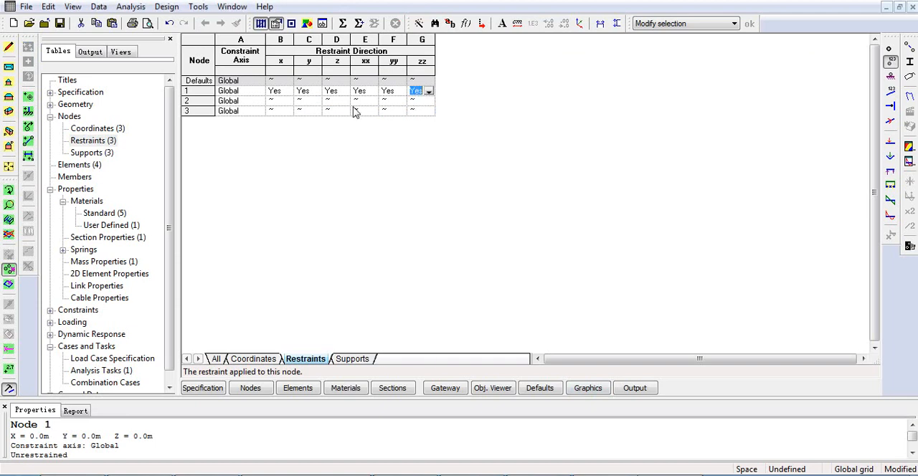
- Restrain node 2 in the y, z and xx directions in the restraints table, keeping x free
left_click(284, 102)
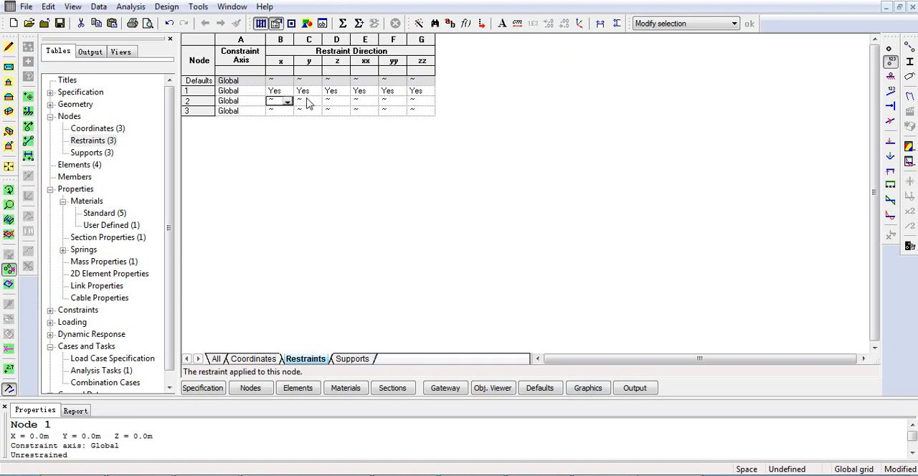
left_click(307, 103)
left_click(315, 102)
left_click(305, 120)
left_click(337, 103)
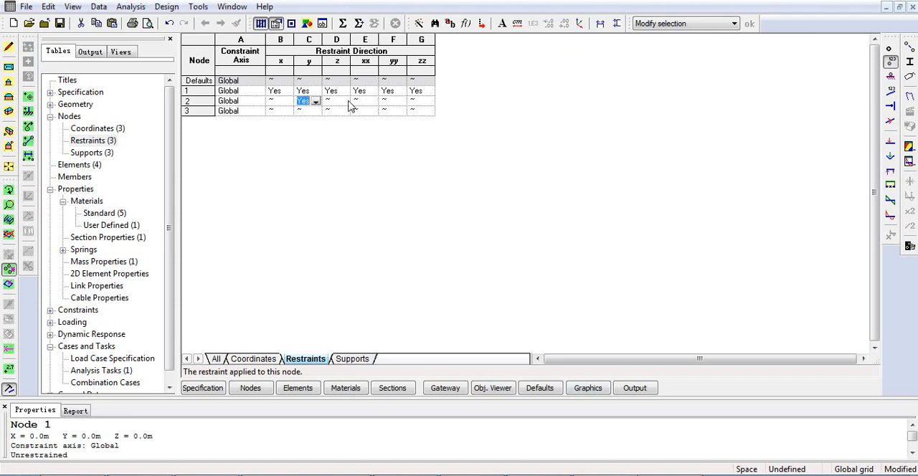
left_click(345, 103)
left_click(332, 120)
left_click(362, 101)
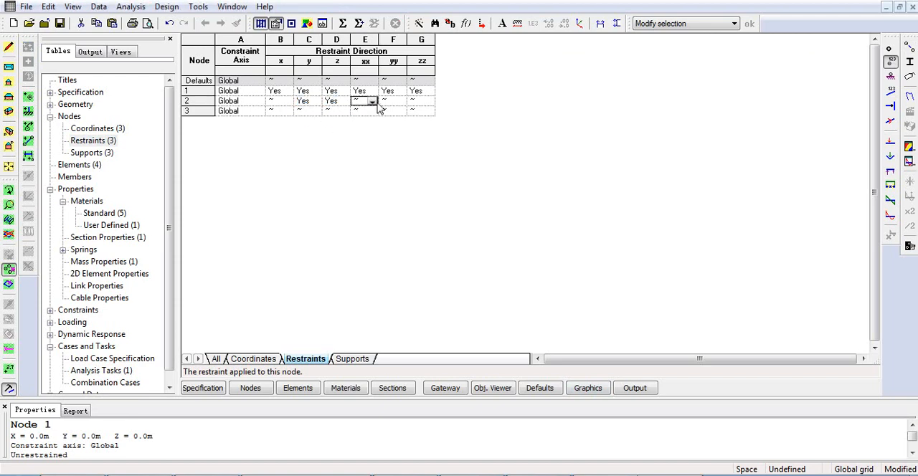
left_click(372, 101)
left_click(360, 120)
left_click(401, 103)
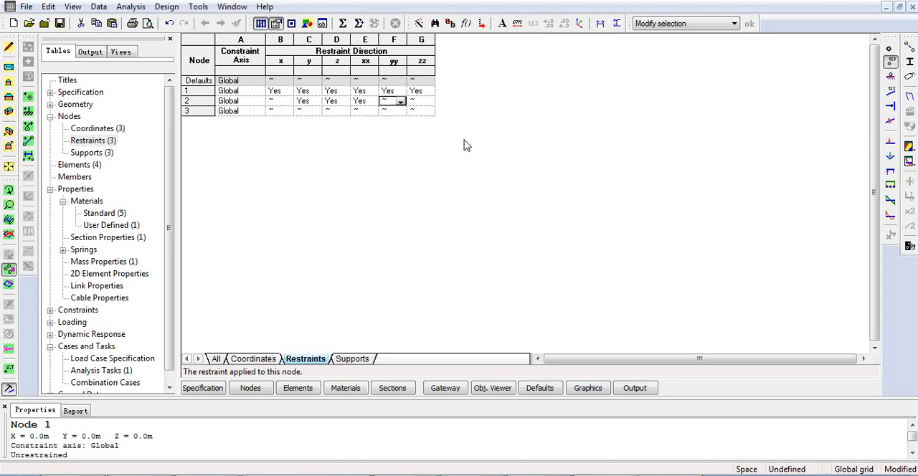
- Select nodes 2 and 3 in the graphic view and restrain y, z, xx, yy and zz, with x set to Don't modify
left_click(587, 388)
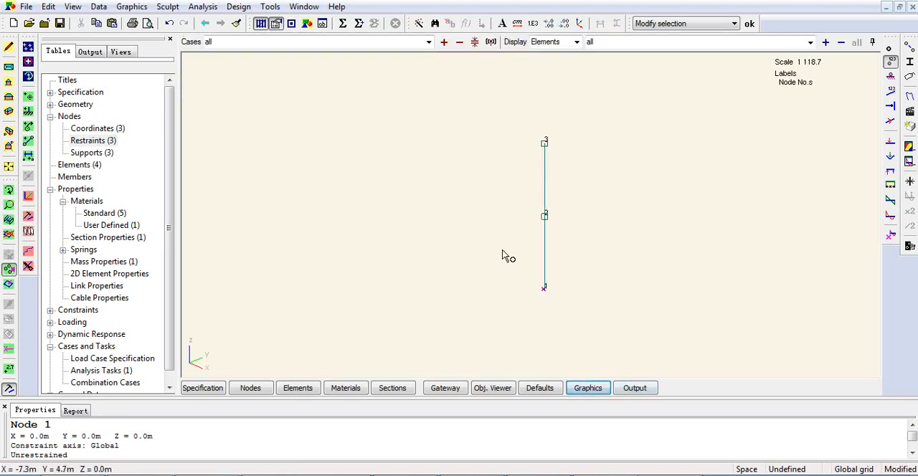
left_click(9, 269)
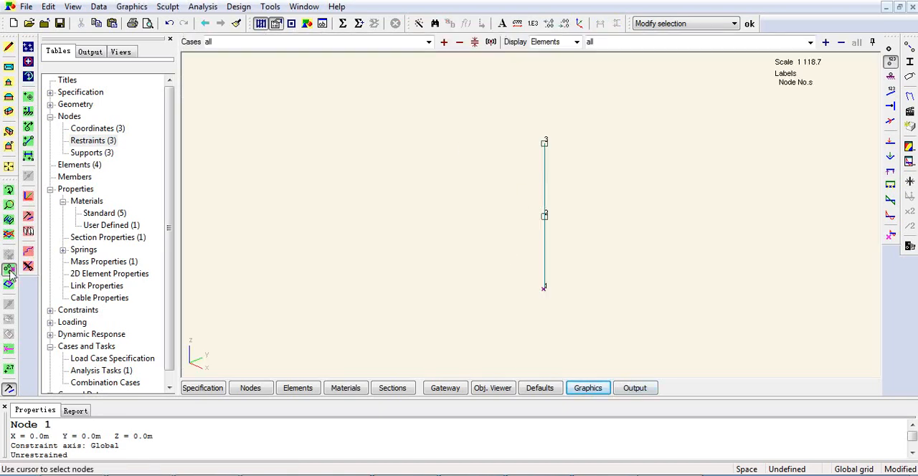
left_click_drag(523, 125, 572, 256)
right_click(596, 108)
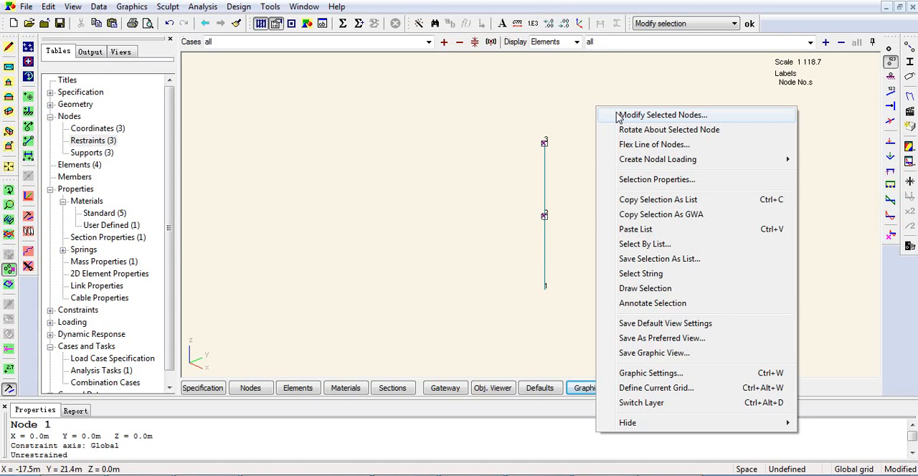
left_click(618, 117)
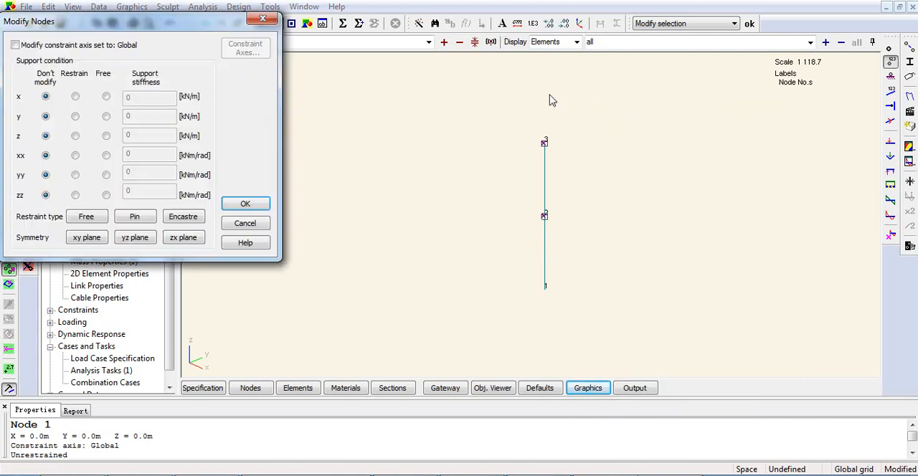
left_click(183, 217)
left_click(46, 97)
left_click(245, 204)
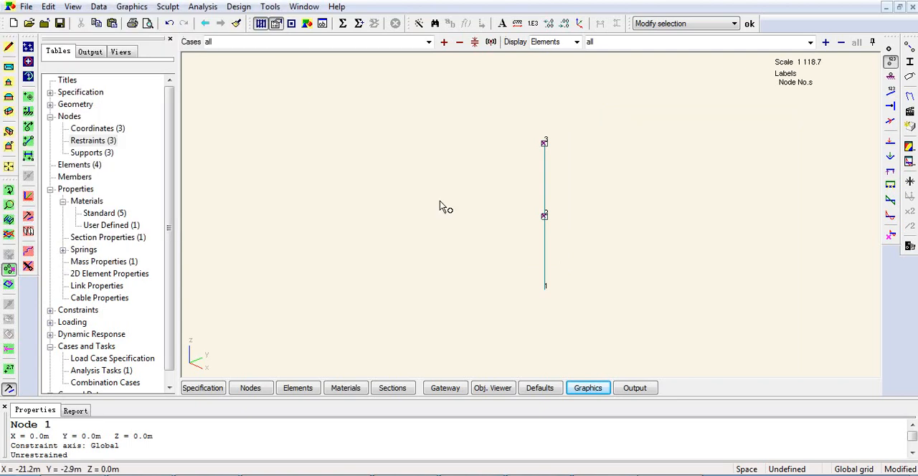
- Turn on the restraint labels and examine the support conditions at nodes 1, 2 and 3
left_click(893, 81)
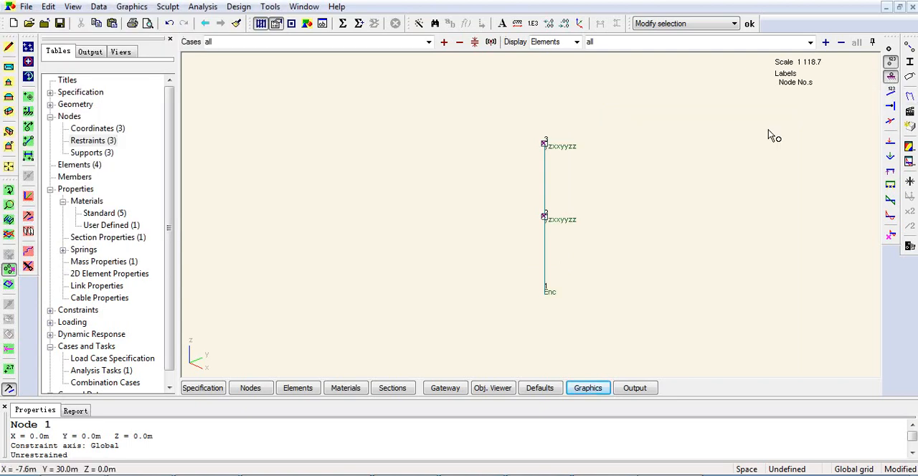
scroll(667, 113, "up", 3)
scroll(465, 366, "up", 2)
middle_click_drag(465, 366, 476, 318)
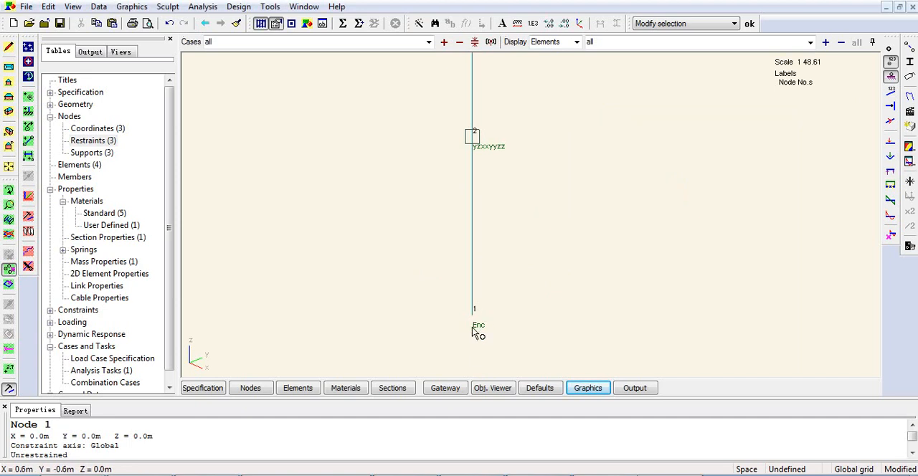
middle_click_drag(479, 322, 564, 353)
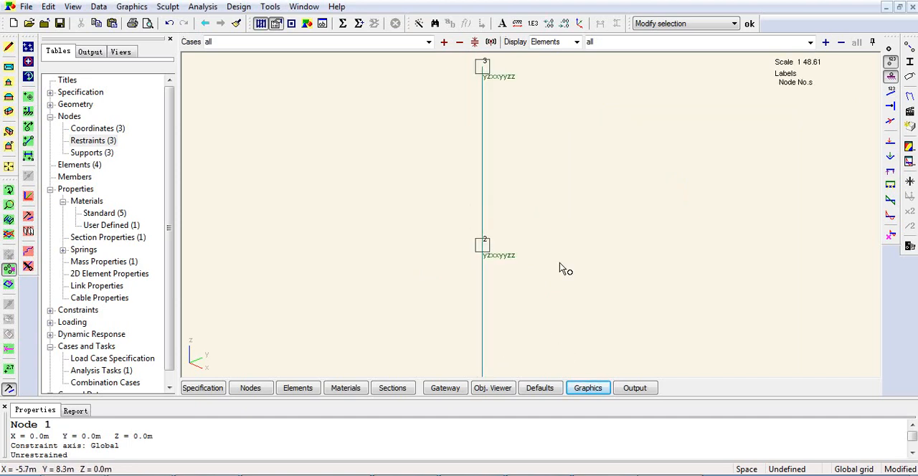
middle_click_drag(563, 267, 566, 317)
scroll(519, 265, "up", 1)
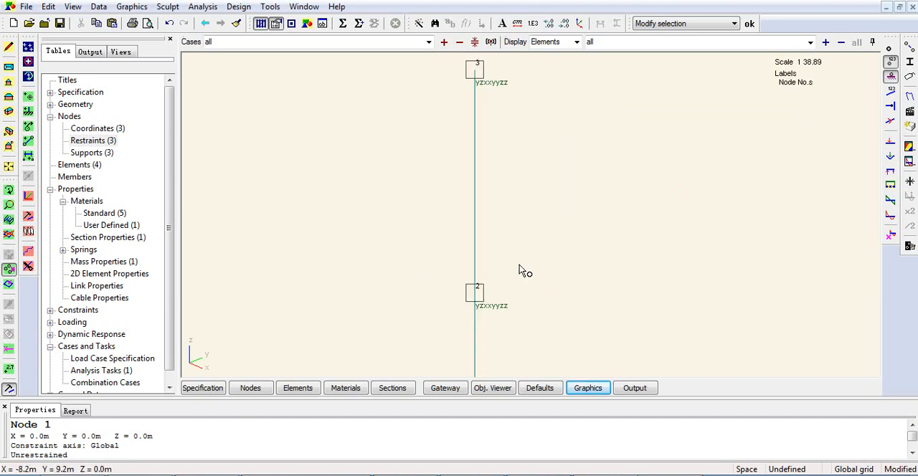
middle_click_drag(519, 265, 521, 289)
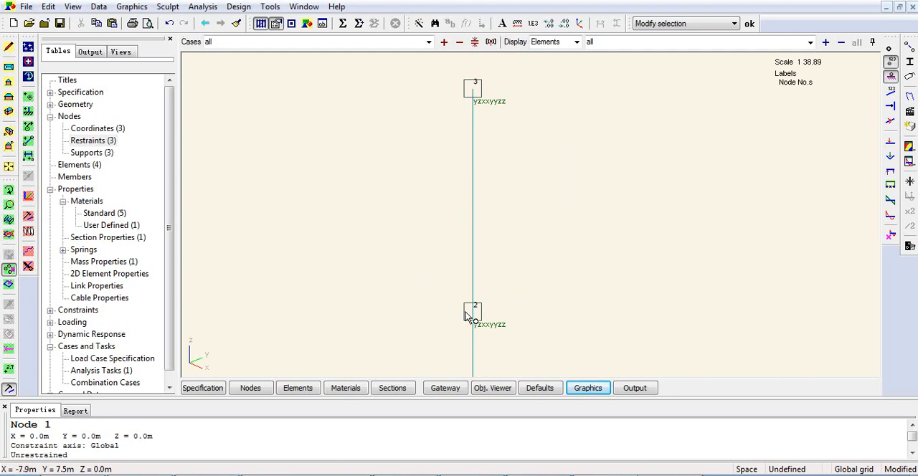
- Open the analysis tasks and rerun the Modal Analysis task
left_click(125, 373)
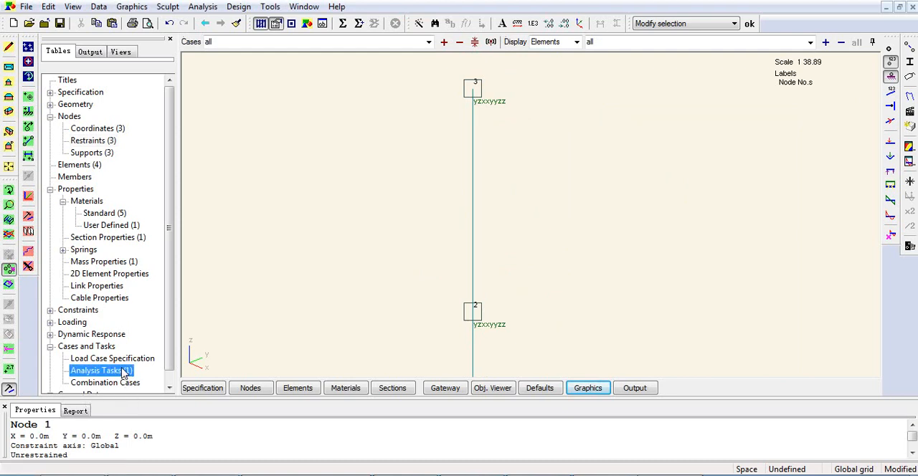
double_click(100, 371)
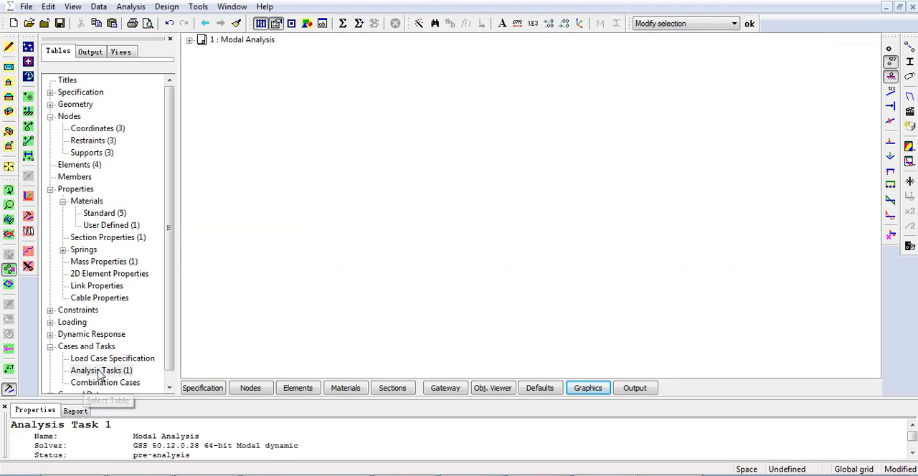
left_click(260, 41)
right_click(260, 41)
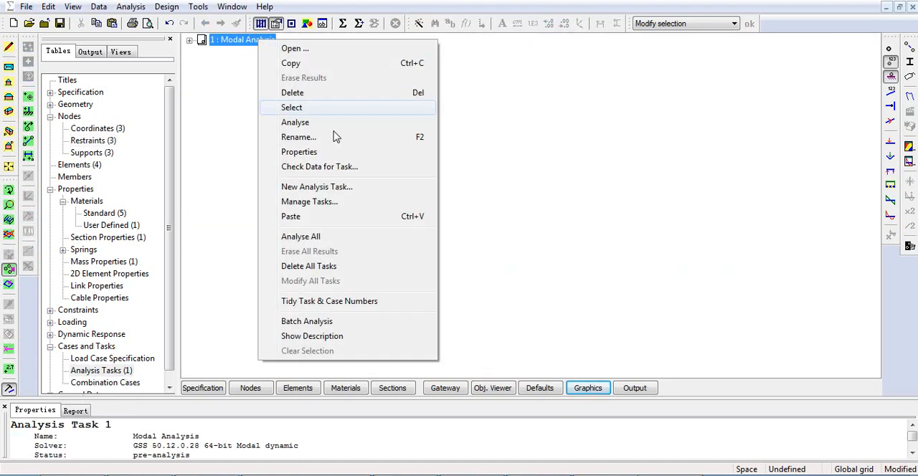
left_click(295, 123)
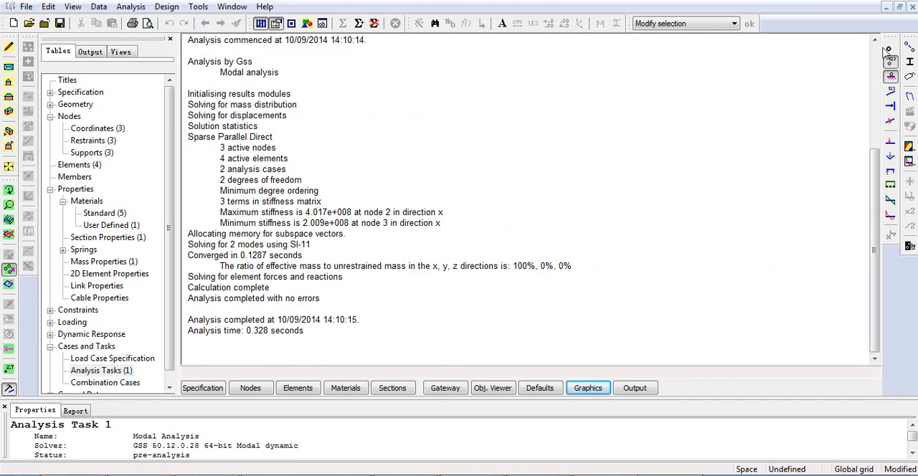
- Turn off the restraint and node labels, and view the deformed shapes of Modal Analysis Modes 1 and 2 in the graphic view
left_click(582, 391)
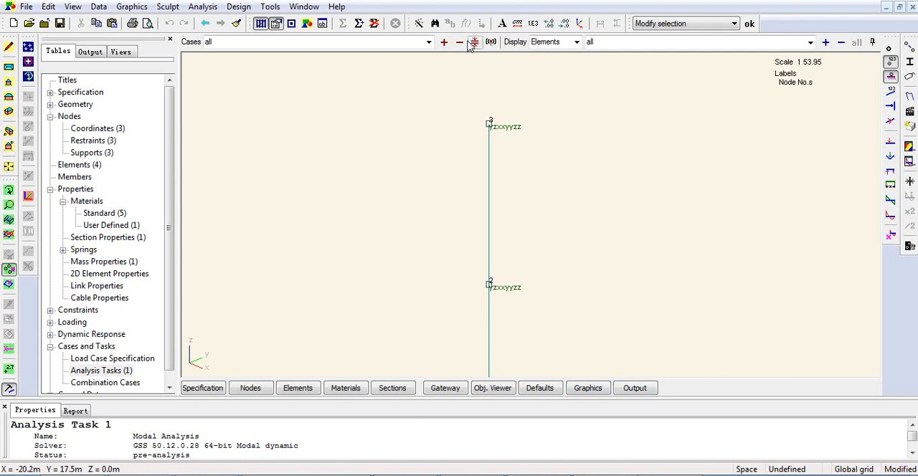
left_click(429, 41)
left_click(317, 54)
left_click(891, 76)
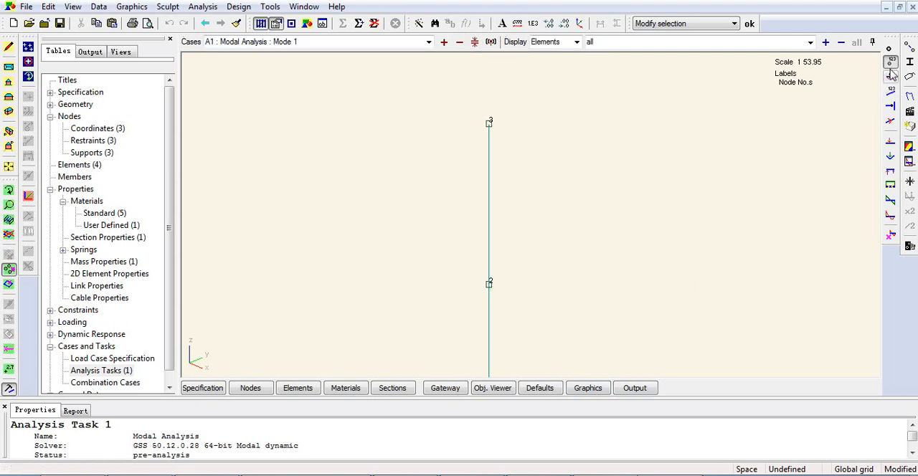
left_click(890, 61)
left_click(911, 97)
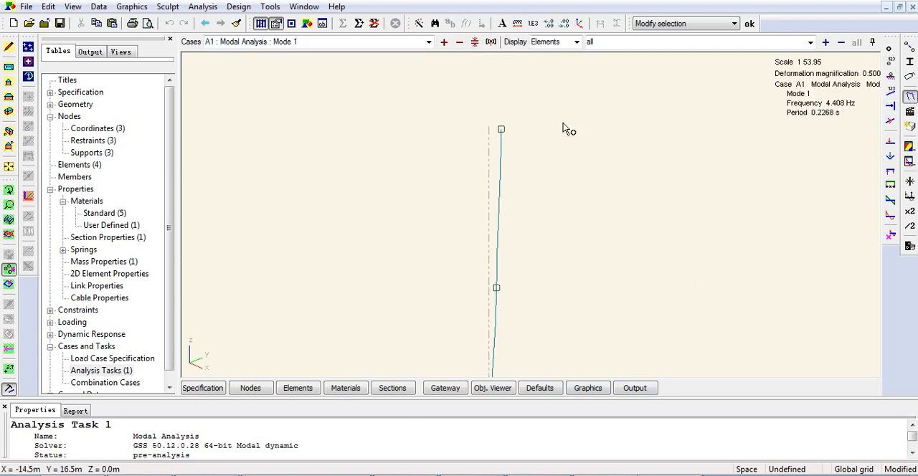
left_click(443, 42)
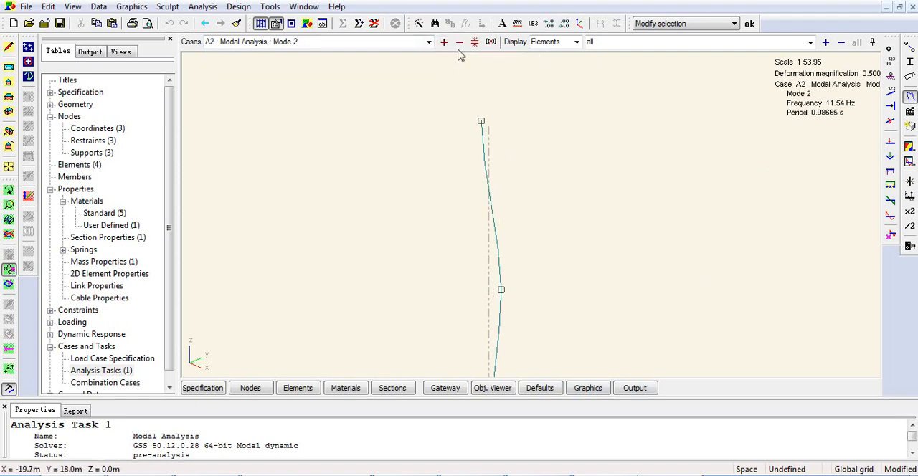
left_click(459, 42)
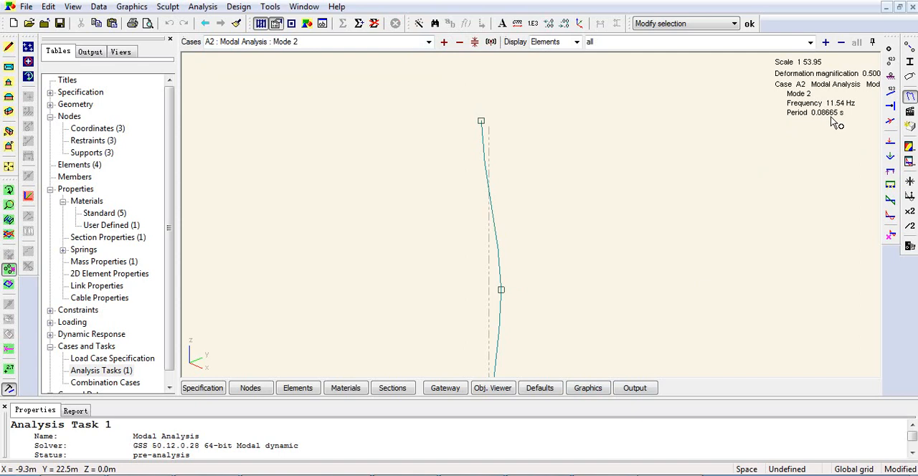
- Contour the nodal displacement Translation, Ux on the deformed shape, with contours based on actual values
left_click(910, 148)
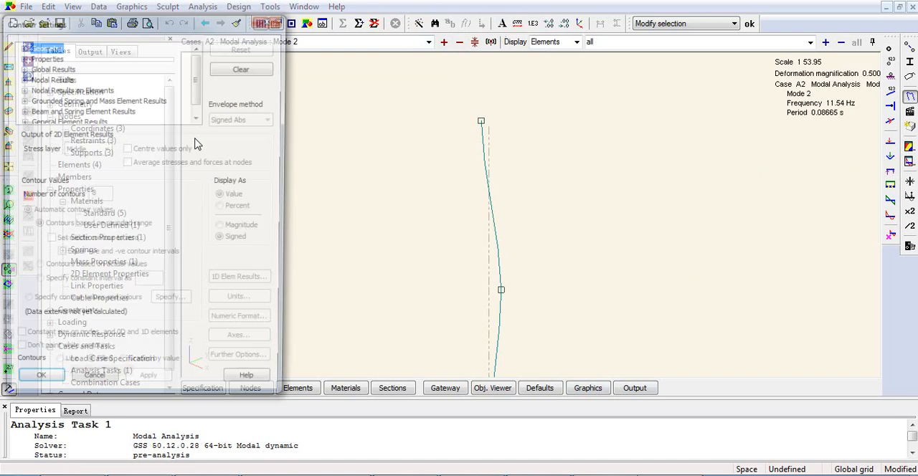
left_click(47, 78)
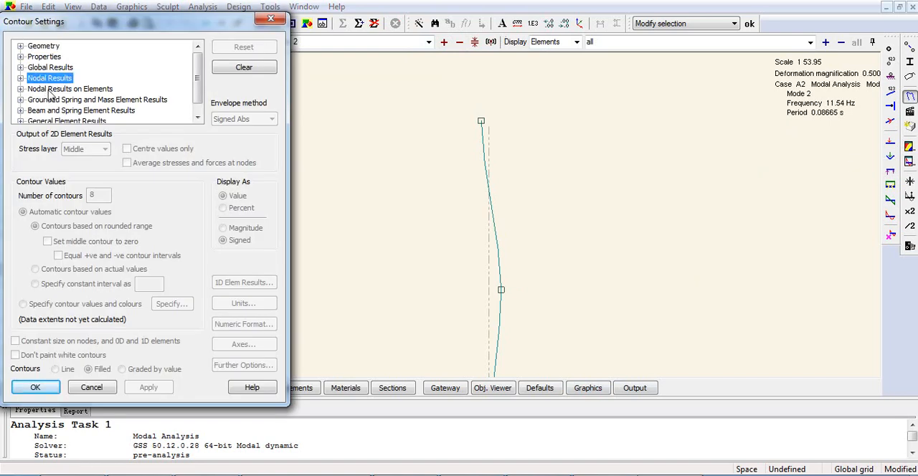
double_click(48, 81)
left_click(62, 68)
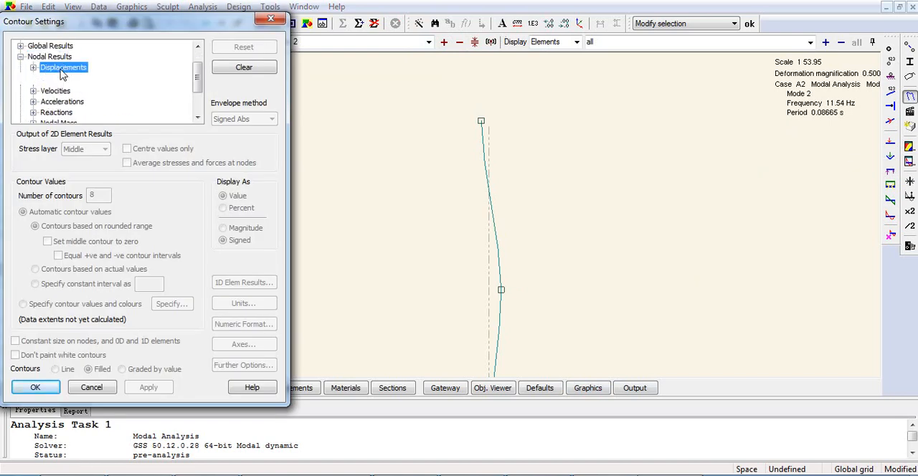
double_click(62, 68)
left_click(93, 58)
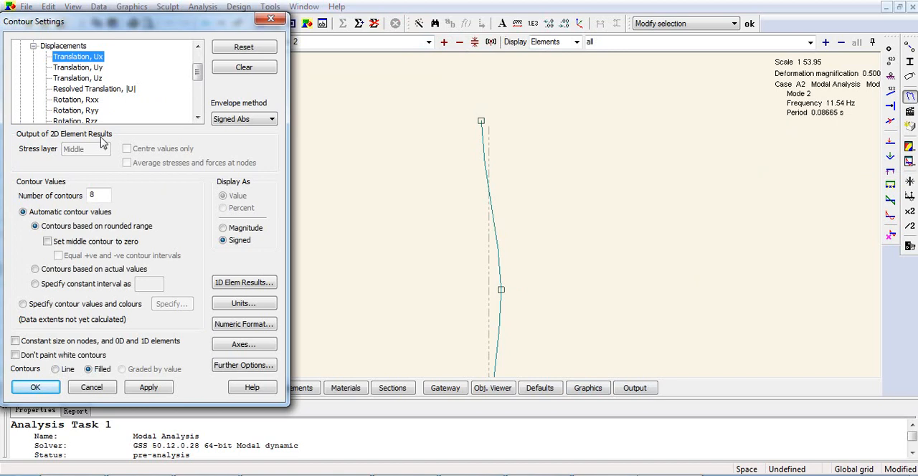
left_click(78, 271)
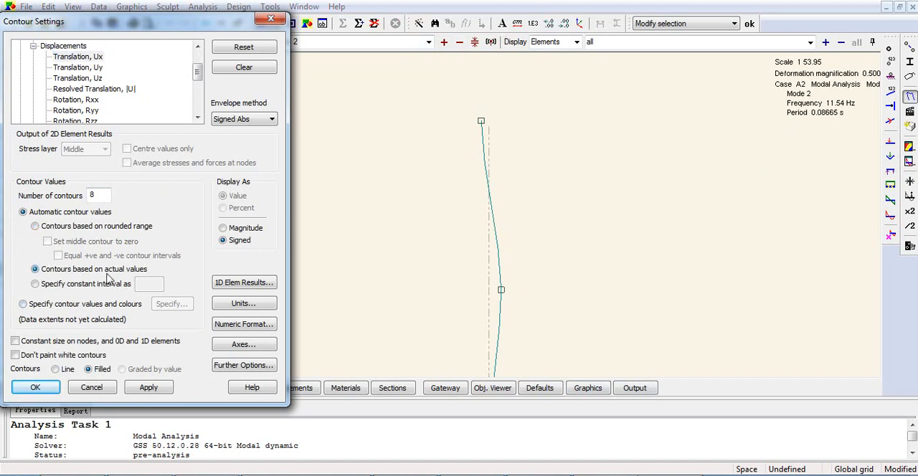
left_click(35, 387)
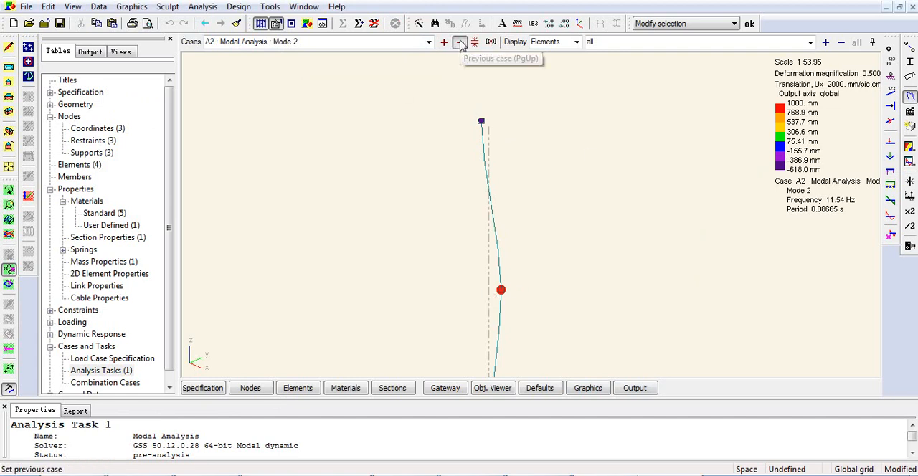
- Switch to Mode 1 and annotate the two upper nodes with their Ux displacement values
left_click(459, 41)
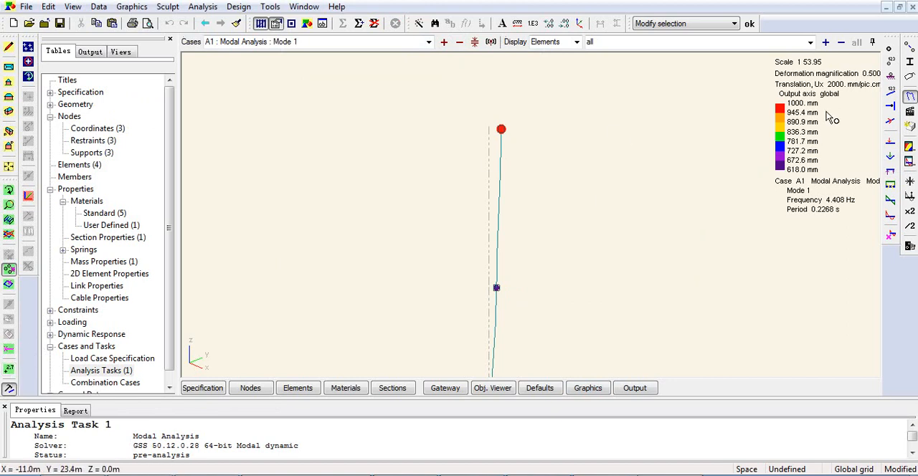
left_click(9, 370)
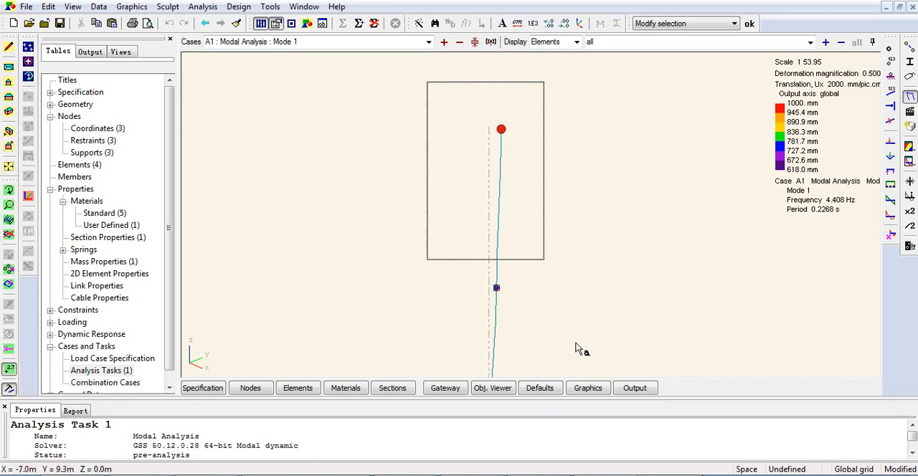
left_click_drag(427, 78, 596, 343)
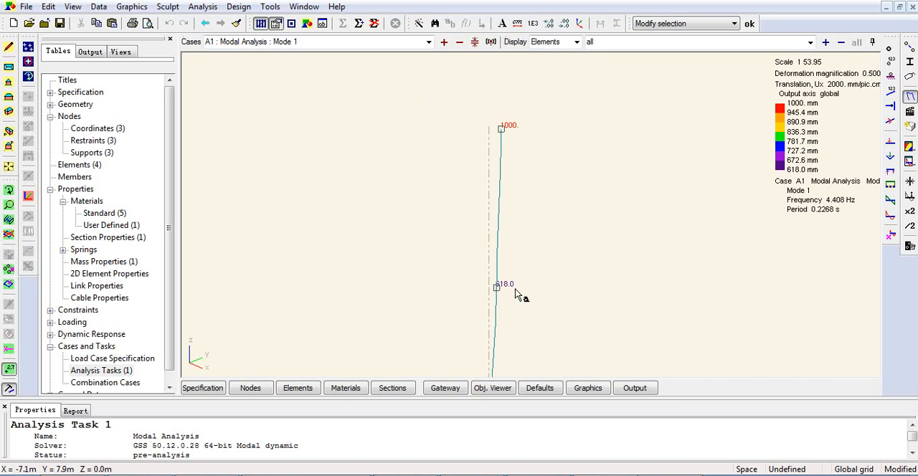
- Examine the annotated Ux values for Mode 2, and reset the display to remove all labels, diagrams and contours
left_click(444, 42)
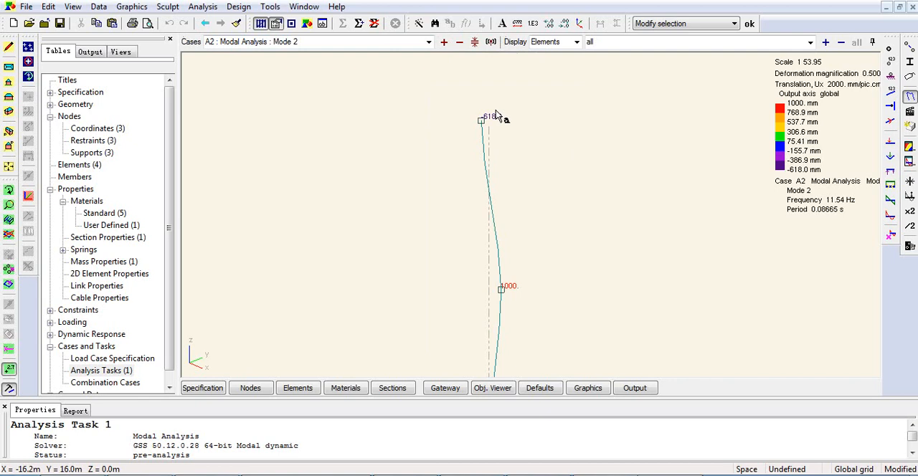
scroll(483, 117, "up", 5)
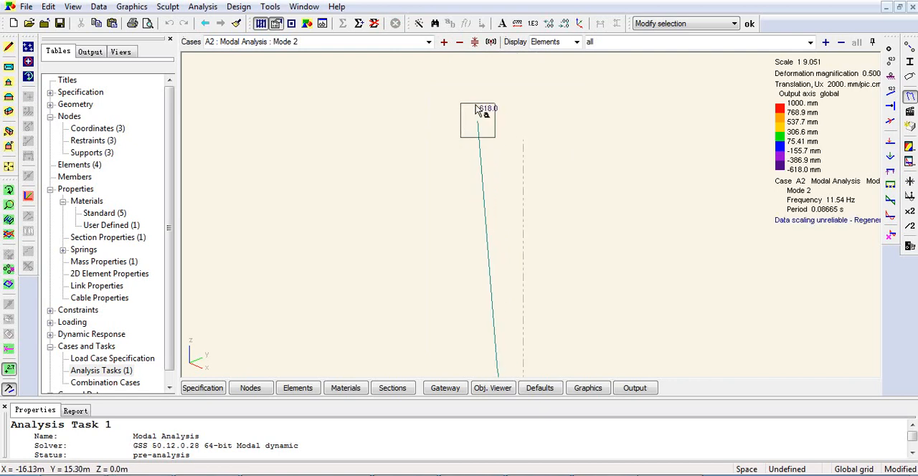
scroll(507, 114, "down", 5)
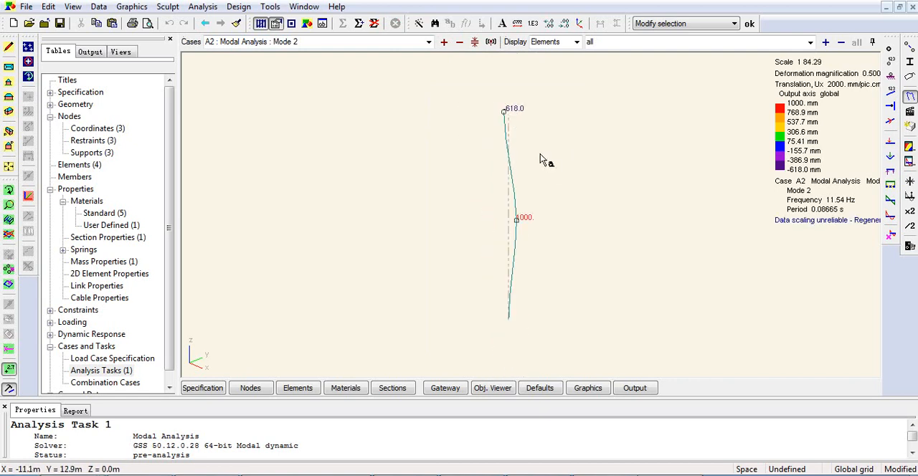
middle_click_drag(522, 95, 514, 118)
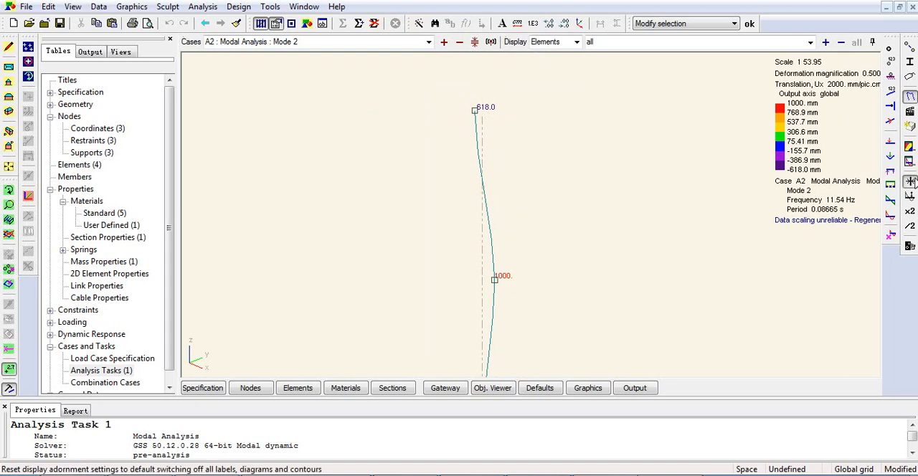
left_click(909, 181)
left_click(502, 286)
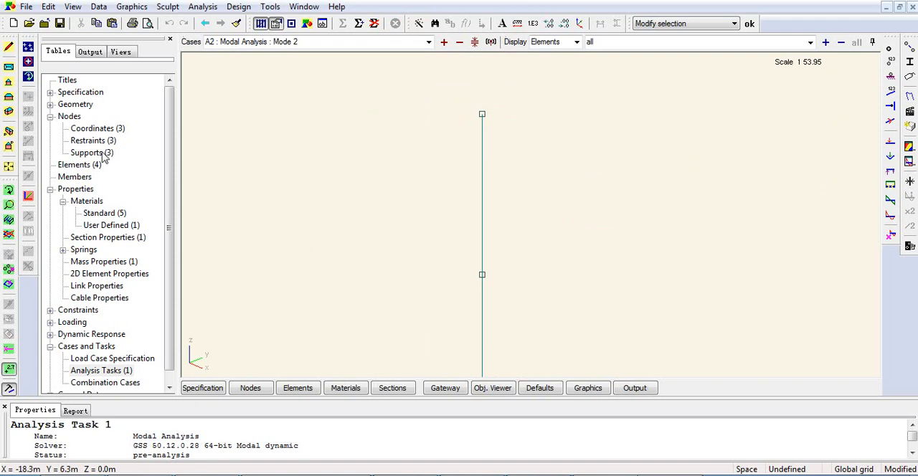
- Open the response spectra table and start Spectrum 1 with the User defined spectrum definition
left_click(50, 189)
left_click(50, 237)
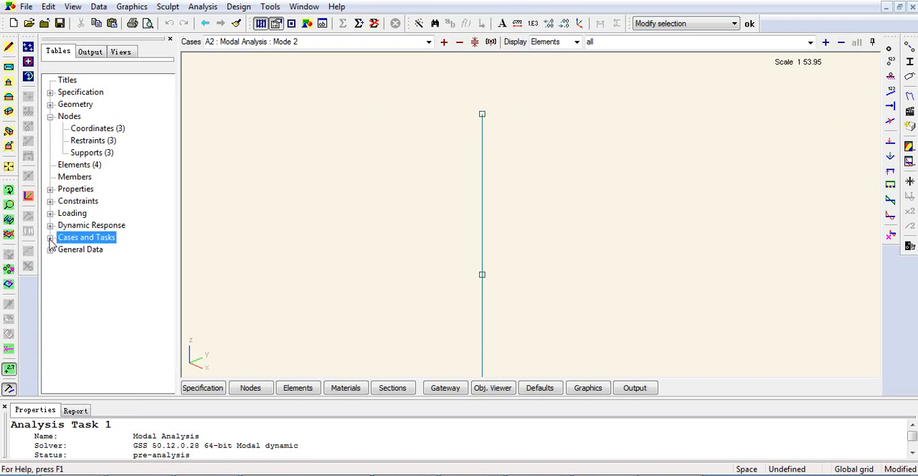
double_click(83, 228)
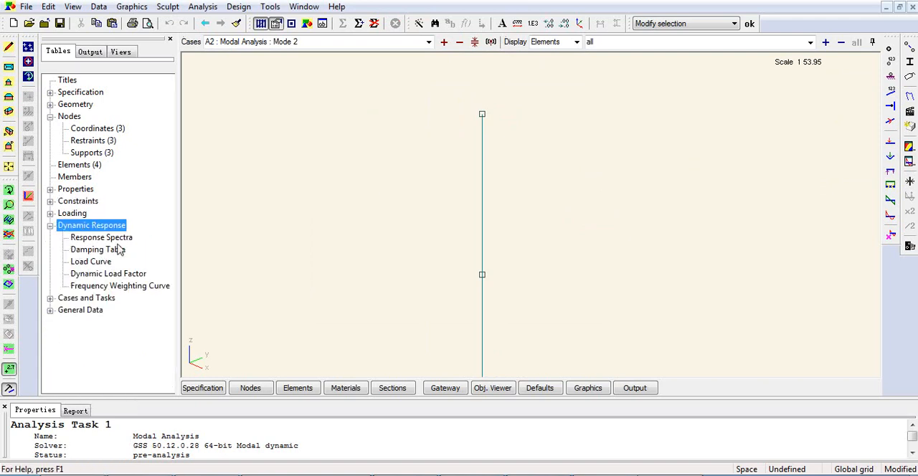
double_click(114, 239)
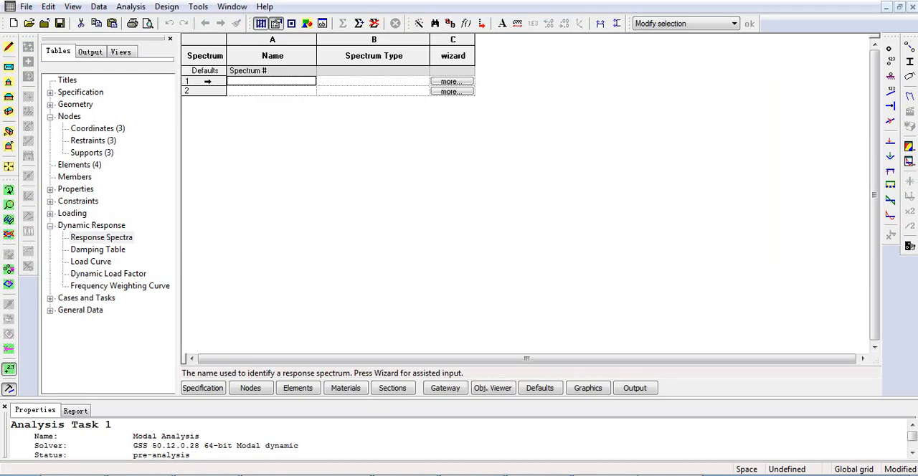
left_click(452, 81)
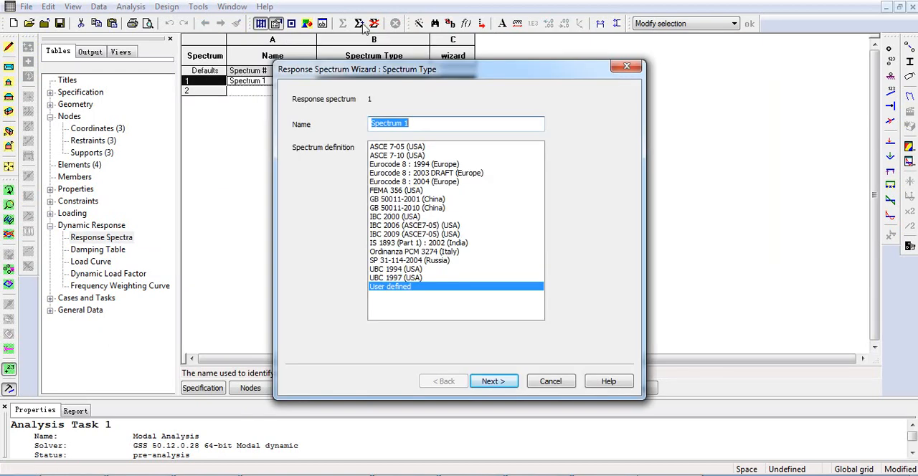
left_click(413, 288)
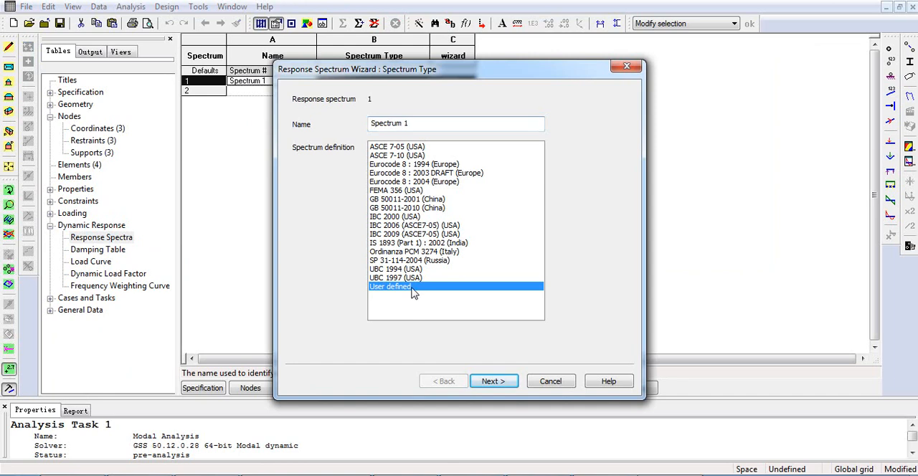
left_click(493, 382)
- Set the spectrum's CQC damping to Constant at 5% and continue to the tabulated spectrum data
left_click(403, 146)
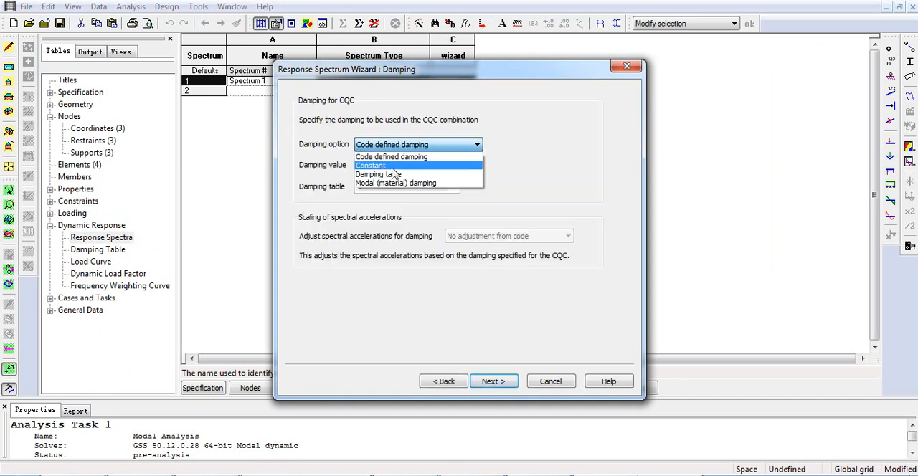
left_click(369, 166)
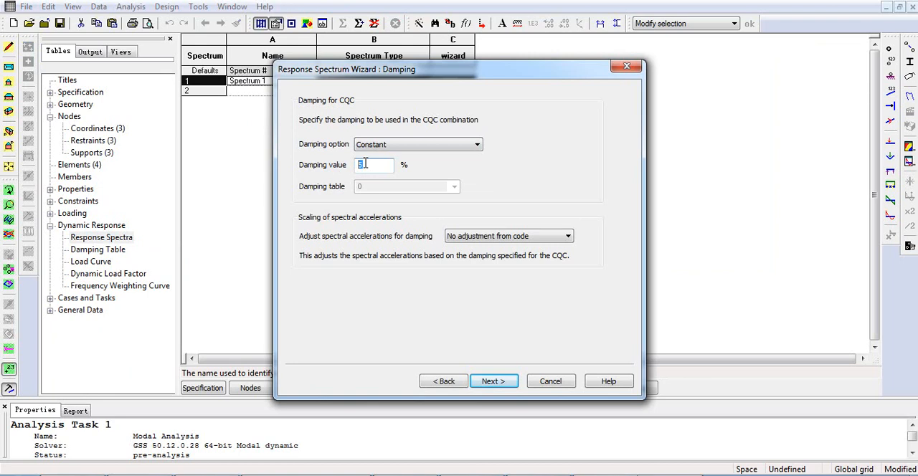
left_click(486, 383)
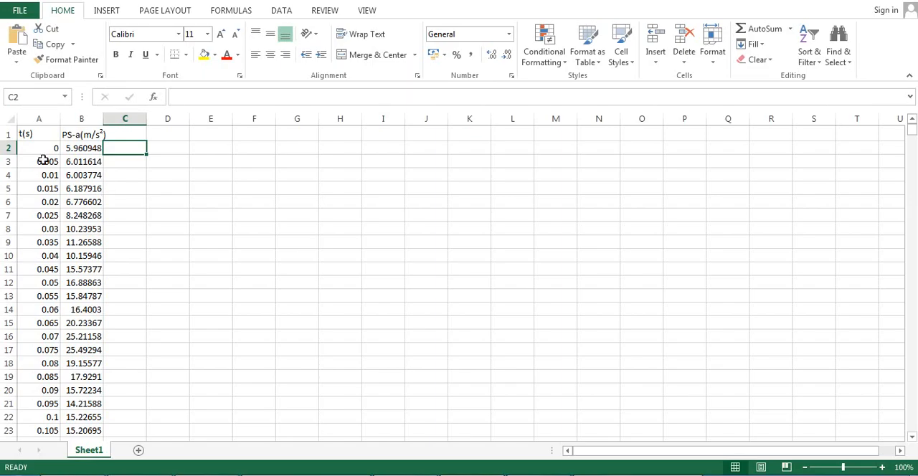
- In Excel, copy all the time and PS-a acceleration values from row 2 down to row 3254
left_click_drag(43, 147, 102, 147)
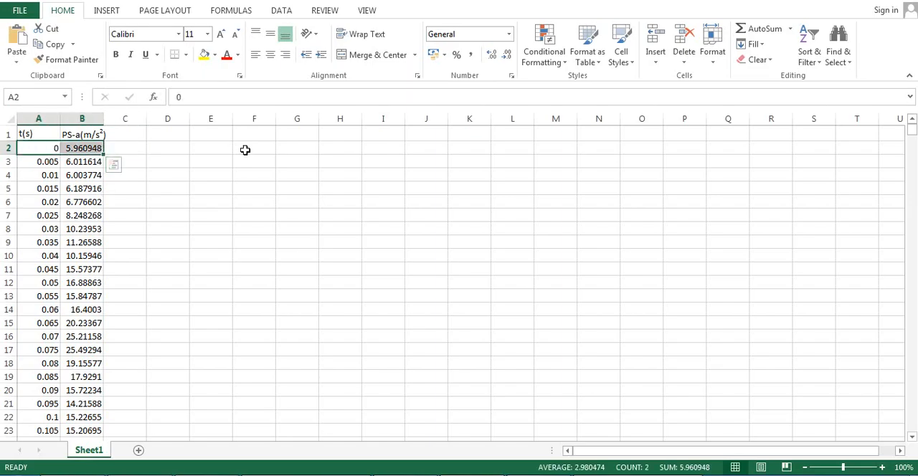
key("ctrl+shift+Down")
key("ctrl+c")
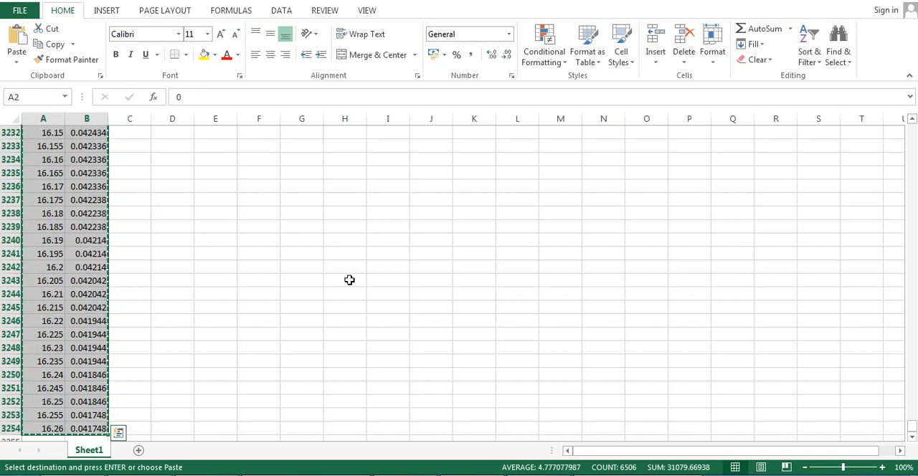
- Switch back to GSA, paste the copied data into the Period and Acceleration table, and finish Spectrum 1
key("alt+Tab")
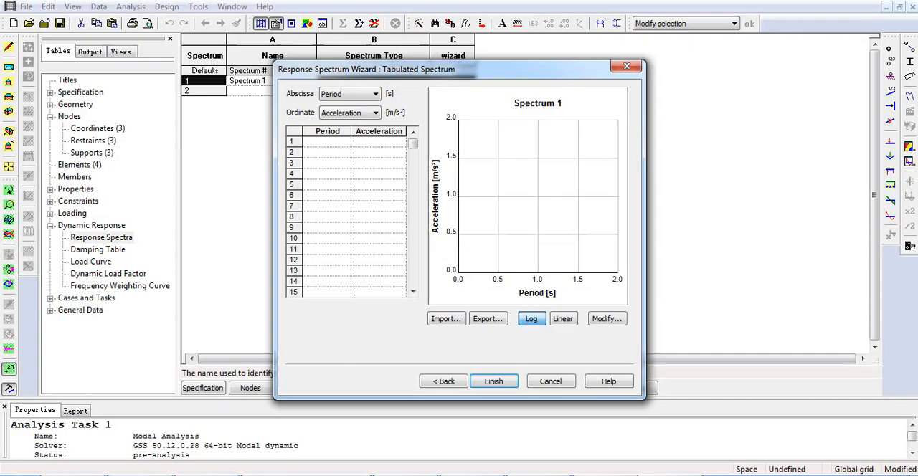
left_click(333, 142)
key("ctrl+v")
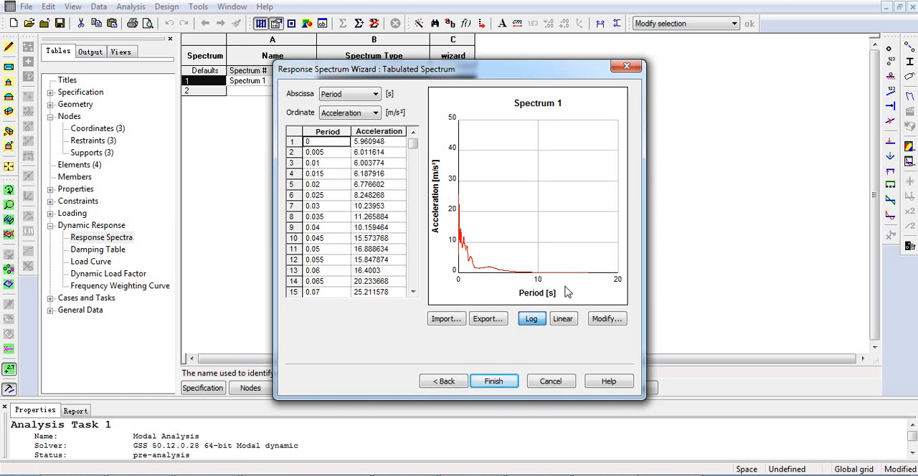
left_click(495, 382)
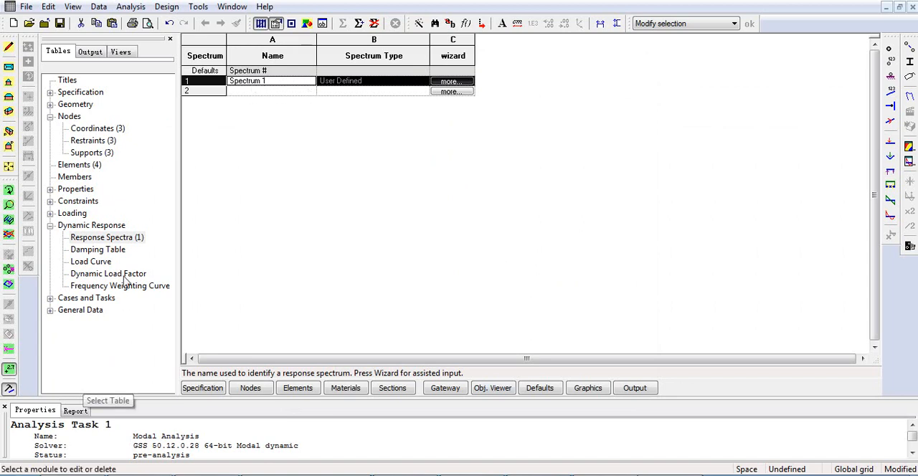
- Open the analysis tasks and start a new Response spectrum task named ABSSUM
left_click(51, 299)
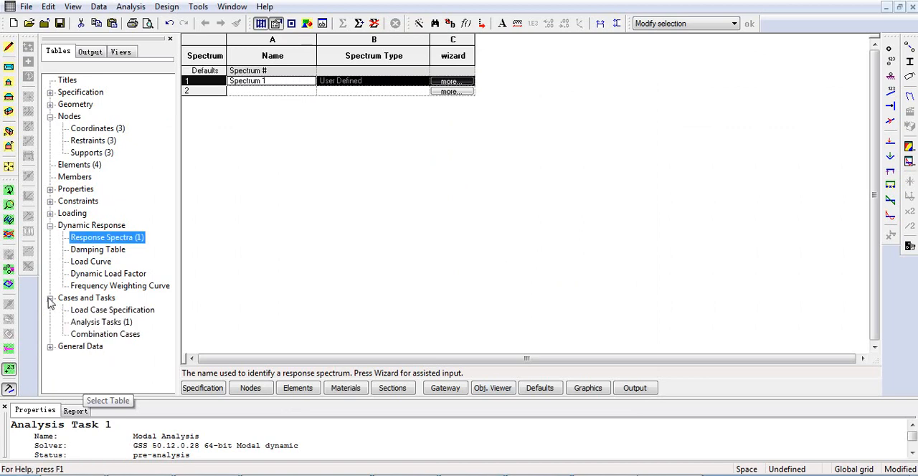
left_click(79, 290)
left_click(79, 298)
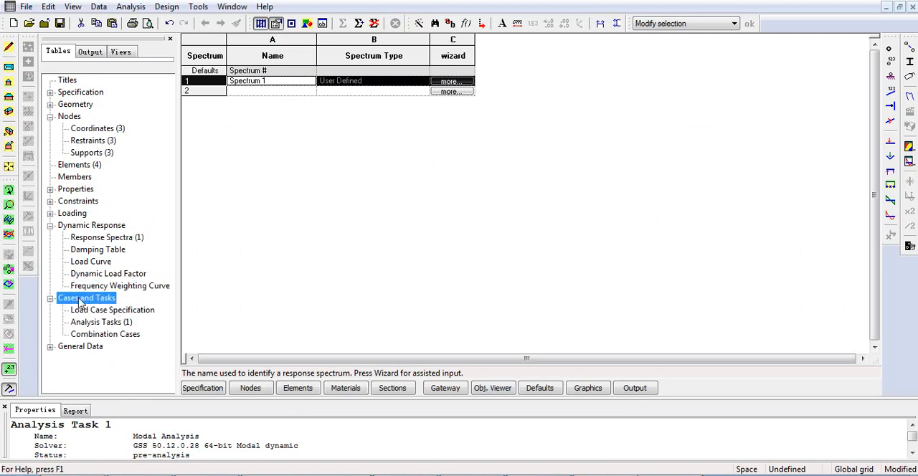
left_click(112, 323)
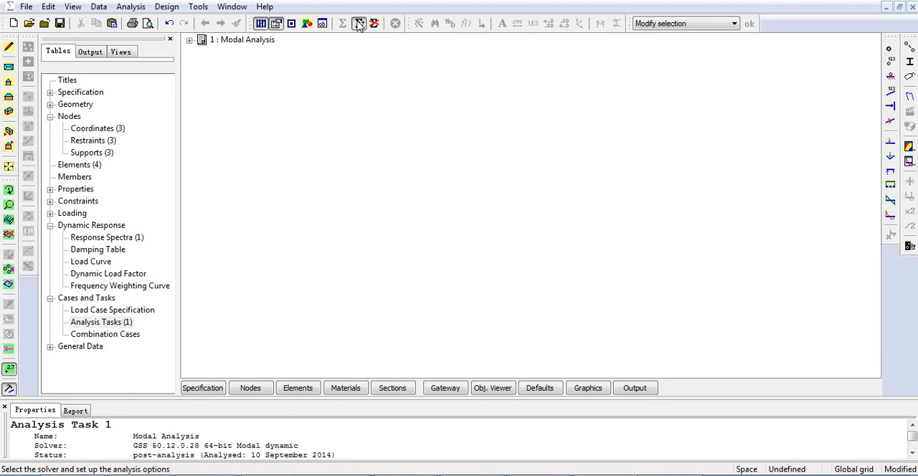
left_click(360, 23)
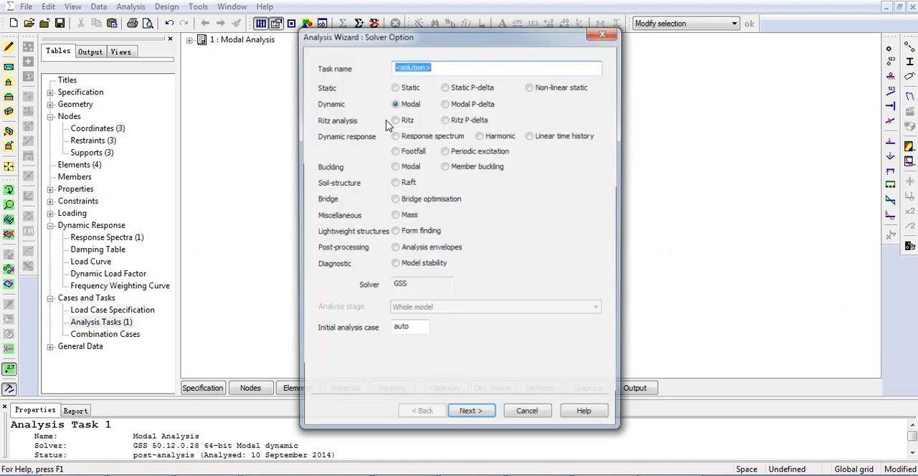
type("ABSSUM")
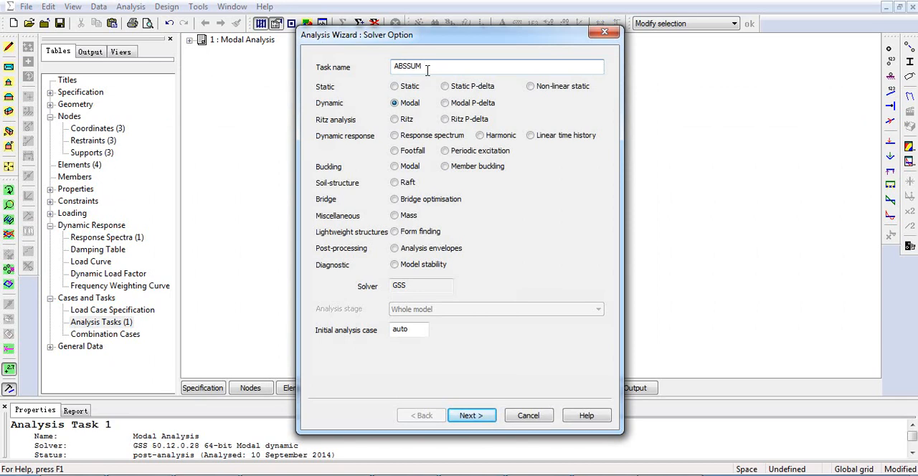
left_click_drag(446, 65, 364, 65)
left_click(396, 136)
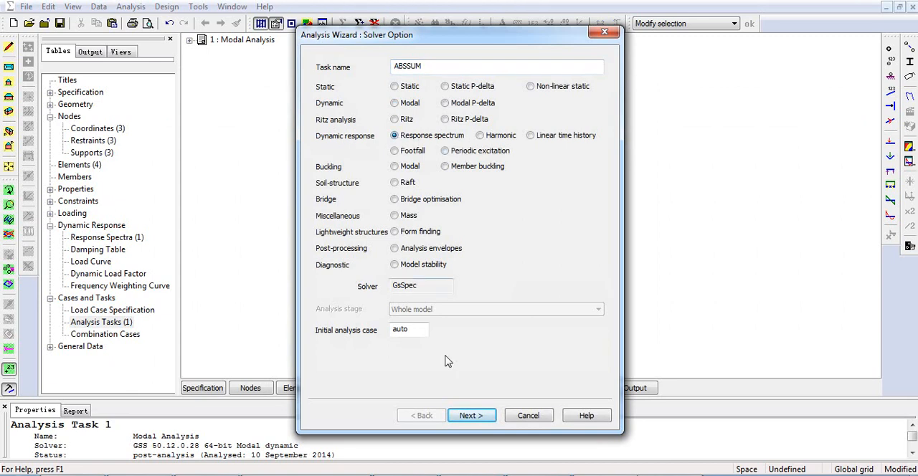
left_click(471, 415)
- Set the ABSSUM task's combination to Absolute sum, based on the Task 1 modal dynamic analysis
left_click(430, 109)
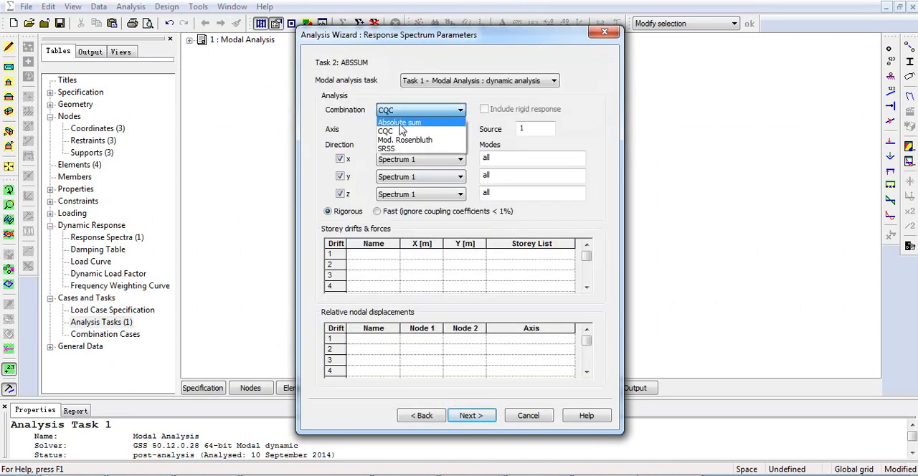
left_click(401, 123)
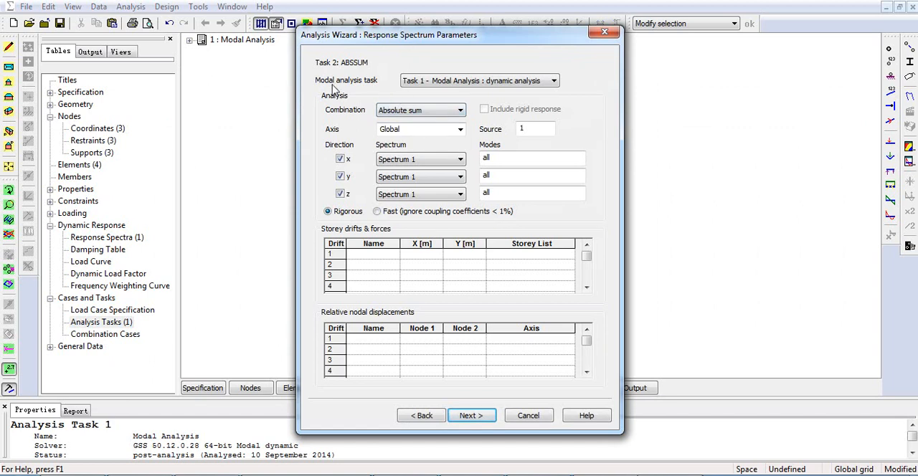
left_click(450, 85)
left_click(435, 93)
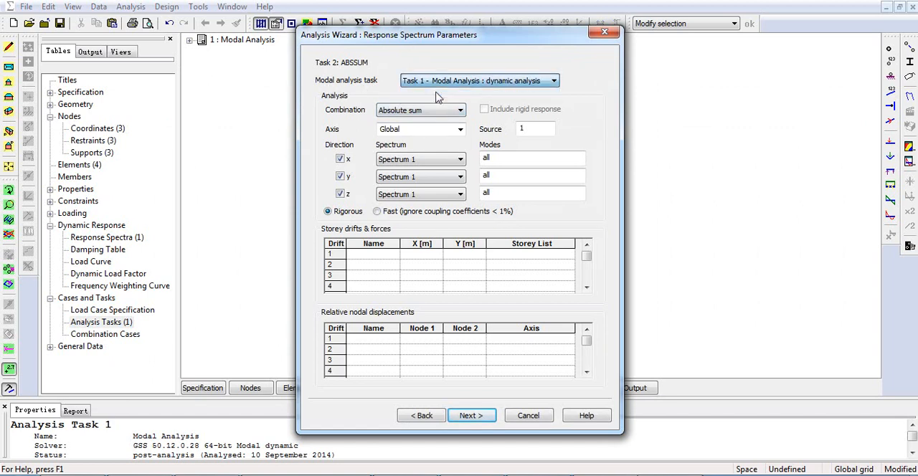
left_click(463, 83)
left_click(472, 93)
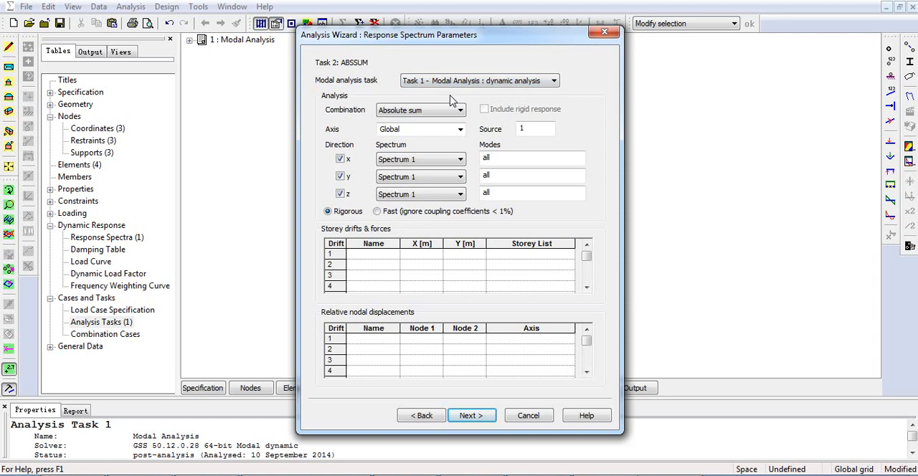
left_click(459, 81)
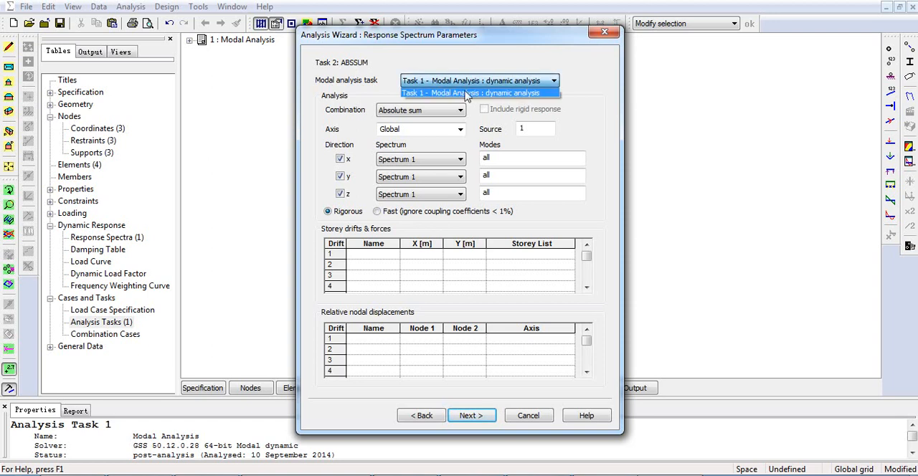
left_click(529, 96)
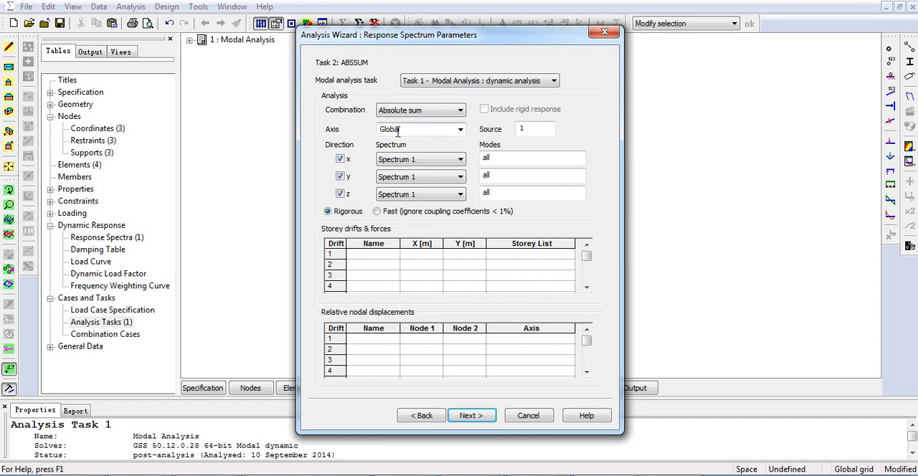
- Exclude the y and z directions so only x uses Spectrum 1, and analyse the ABSSUM task
left_click(340, 176)
left_click(340, 194)
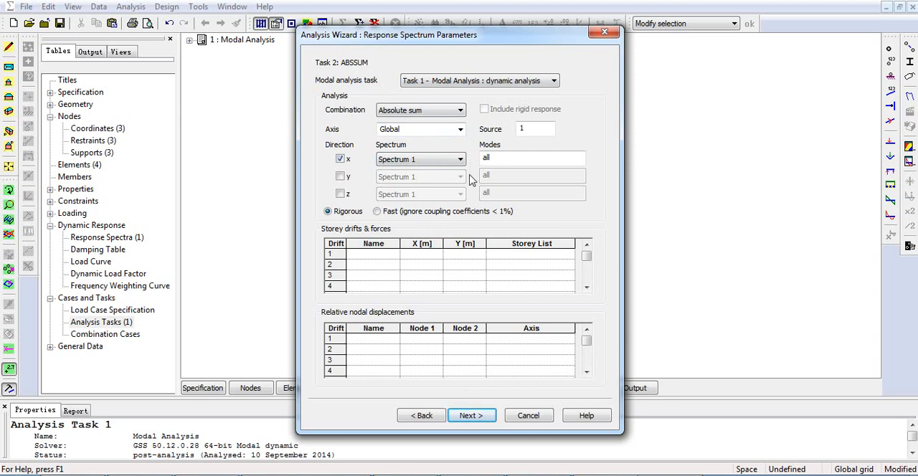
left_click(342, 177)
left_click(343, 176)
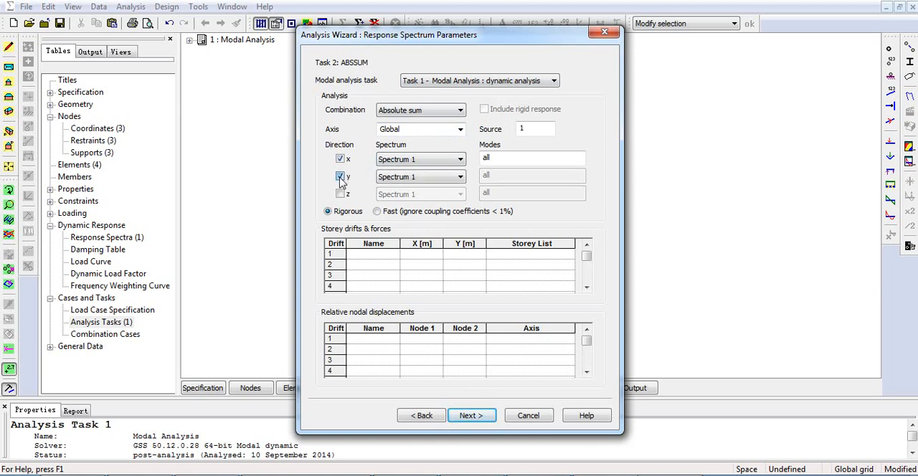
left_click(472, 418)
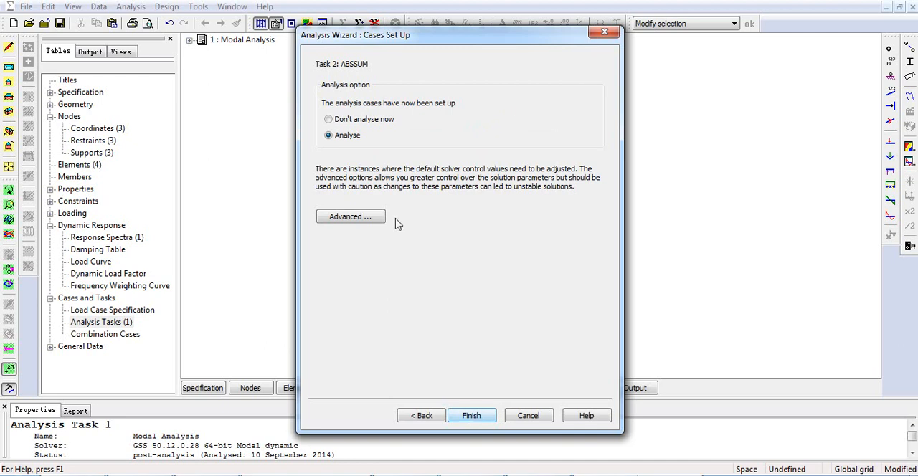
left_click(471, 416)
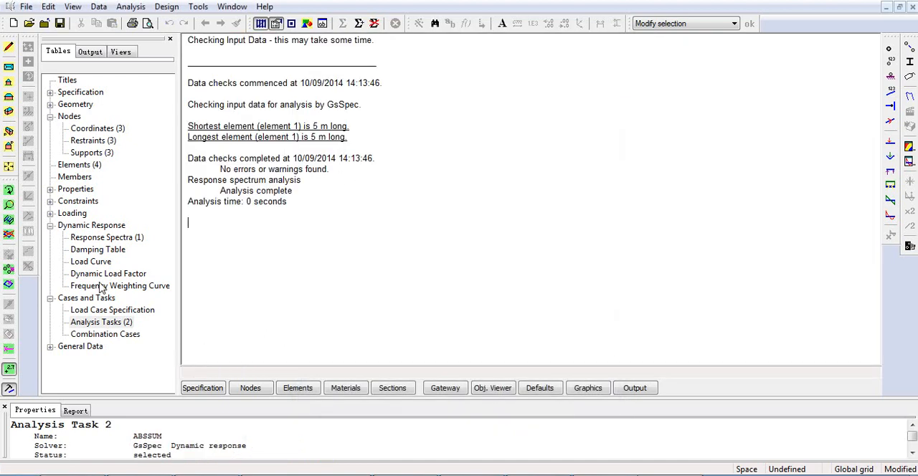
- Start another new Response spectrum analysis task named SRSS and continue to its parameters
left_click(115, 322)
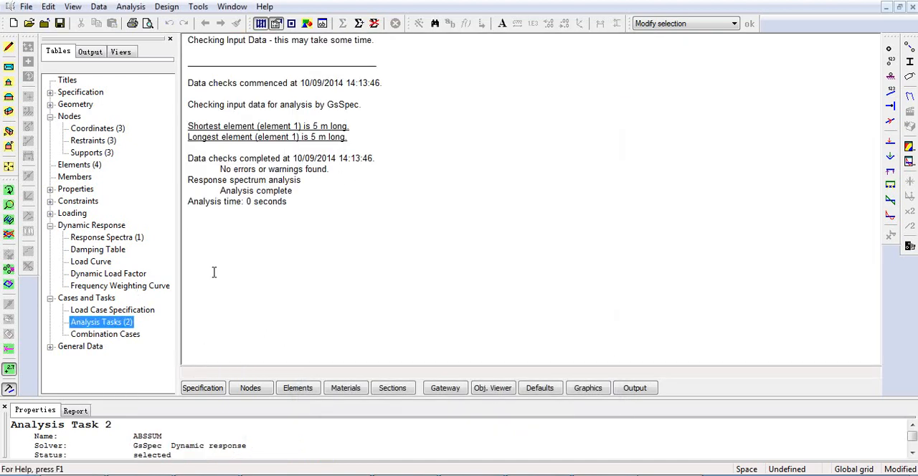
left_click(360, 25)
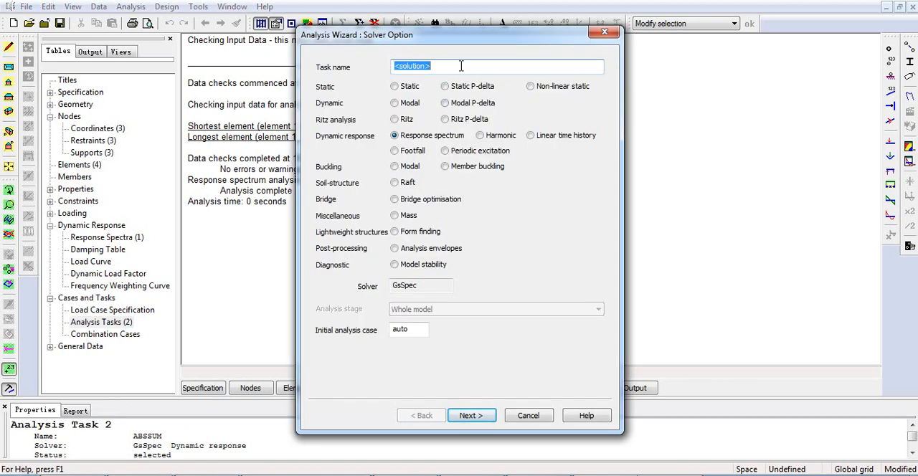
type("s")
left_click_drag(433, 64, 337, 77)
type("RSS")
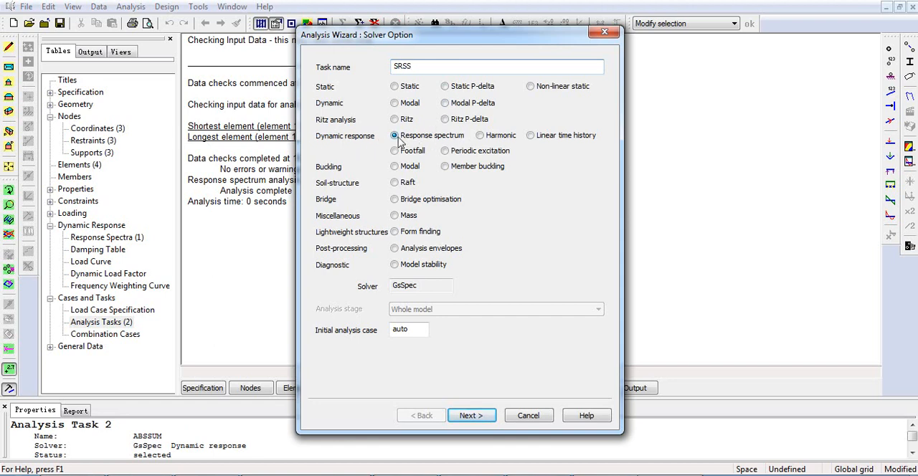
left_click(472, 416)
- Set the SRSS task's combination to SRSS, using the Task 1 modal dynamic analysis
left_click(426, 111)
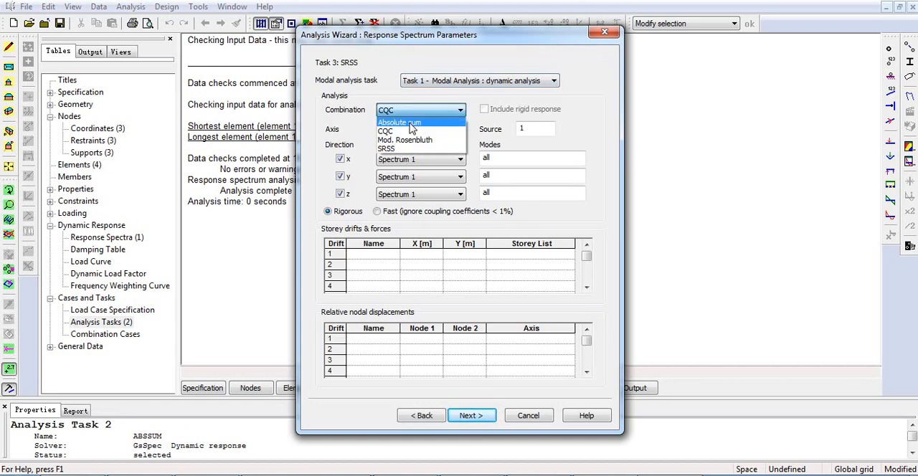
left_click(347, 74)
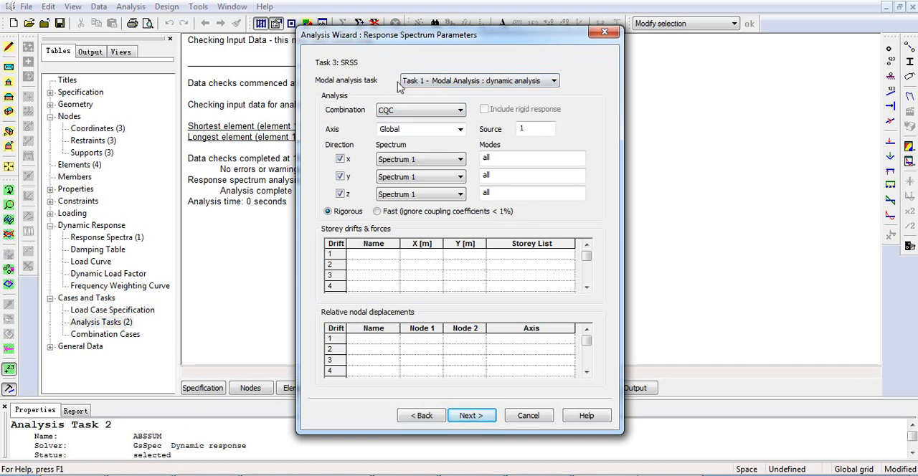
left_click(445, 82)
left_click(444, 93)
left_click(420, 110)
left_click(402, 148)
- Restrict the SRSS task to the x direction with Spectrum 1 and analyse it
left_click(342, 176)
left_click(341, 194)
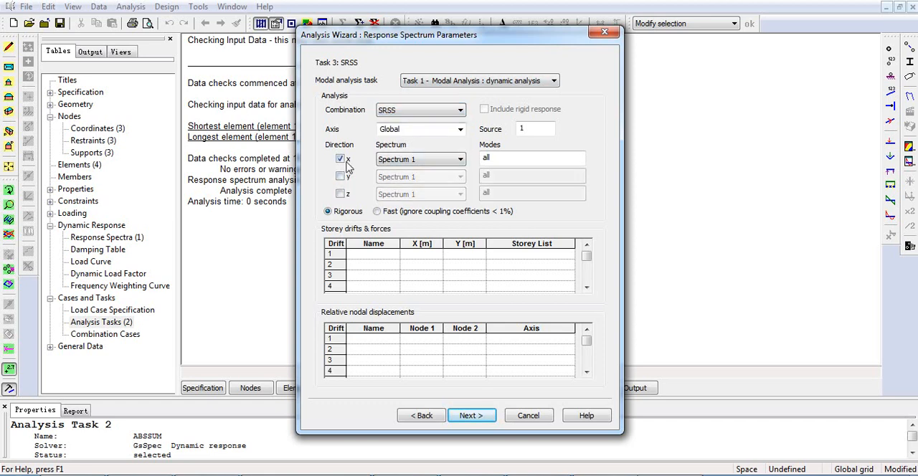
left_click(470, 416)
left_click(470, 416)
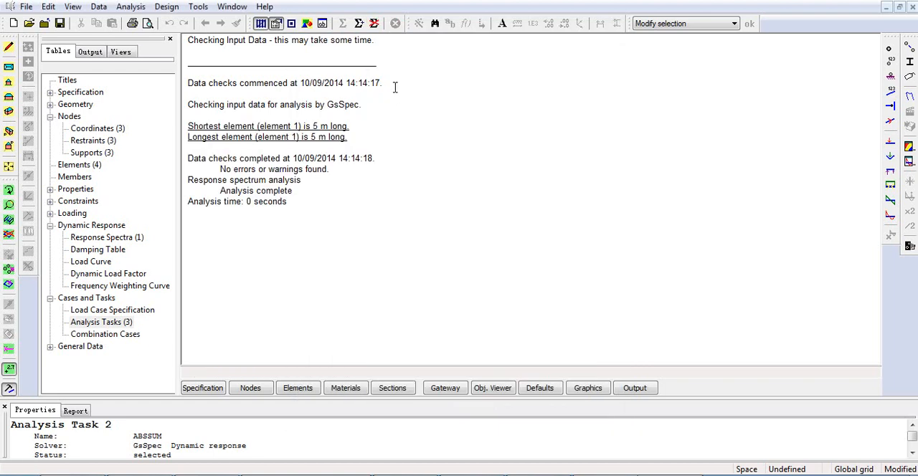
- Create a third Response spectrum task named CQC with the CQC combination, based on the Task 1 modal analysis
left_click(359, 23)
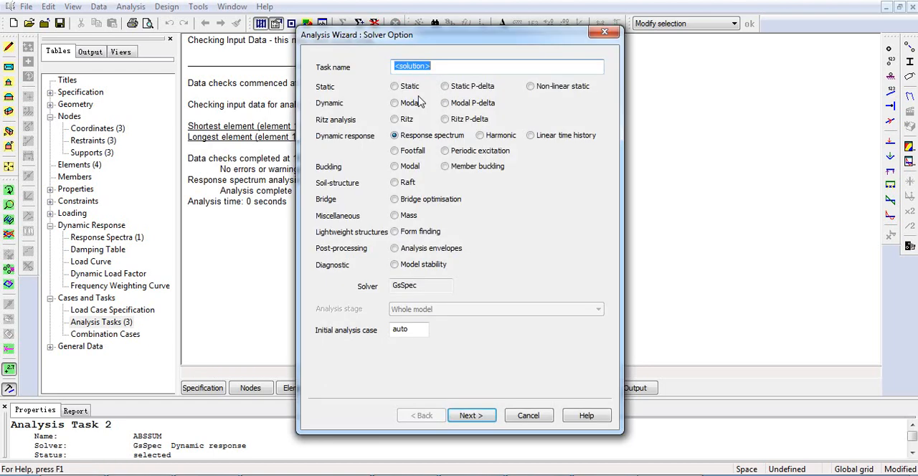
type("CQC")
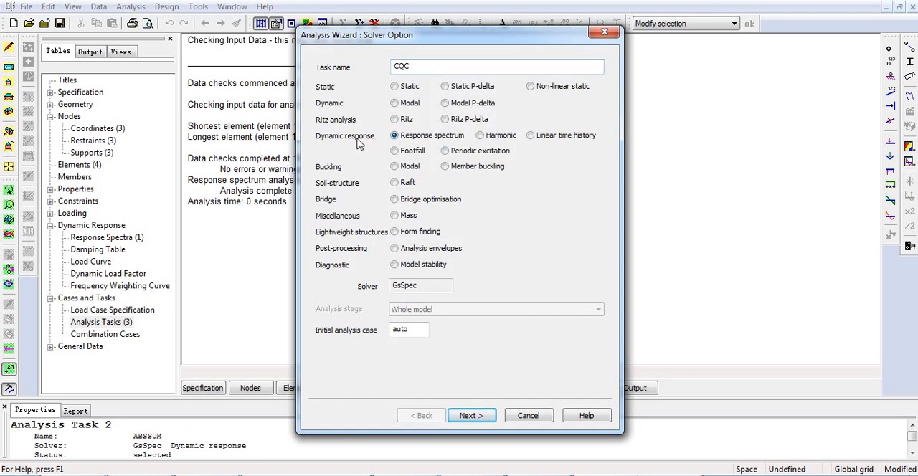
left_click(472, 415)
left_click(382, 114)
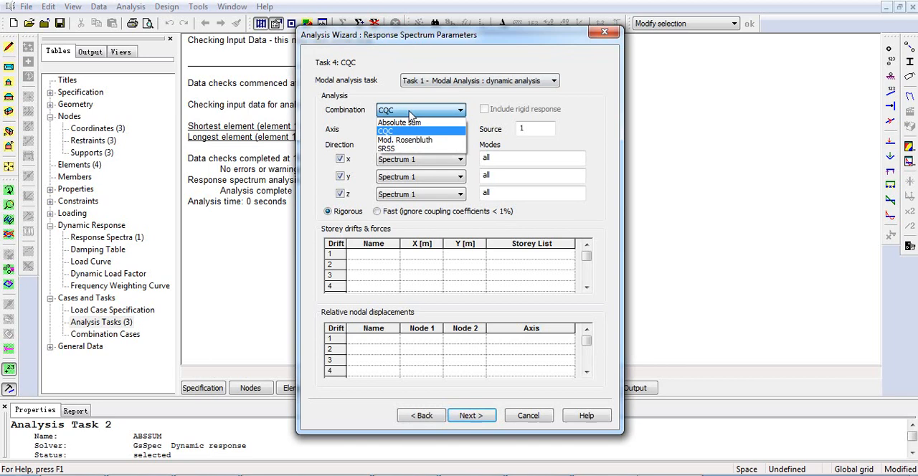
left_click(404, 117)
left_click(416, 84)
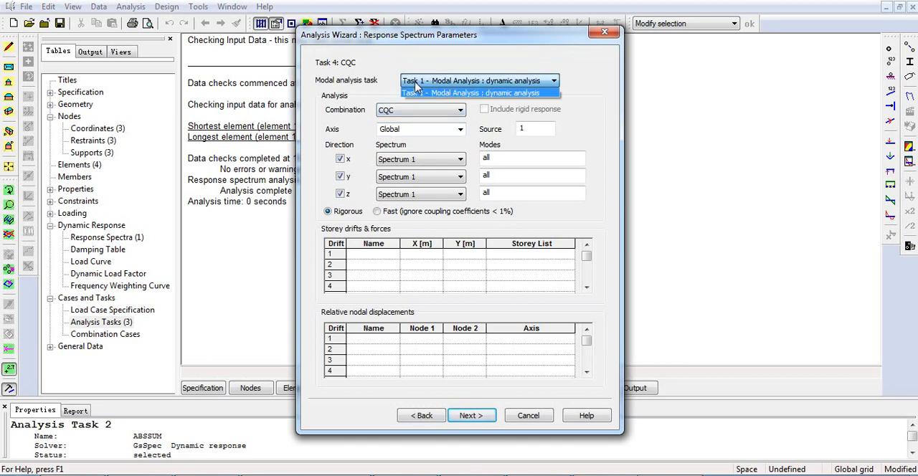
left_click(485, 95)
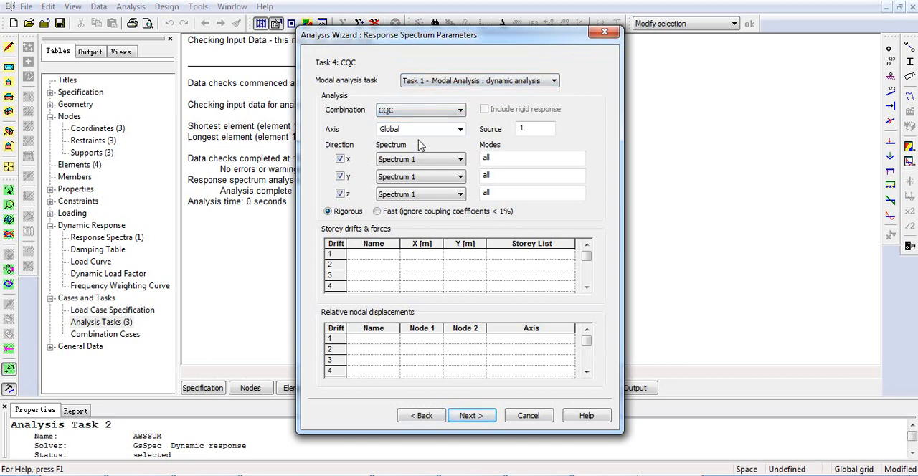
- Turn off the y and z directions for the CQC task and run its analysis
left_click(340, 176)
left_click(340, 194)
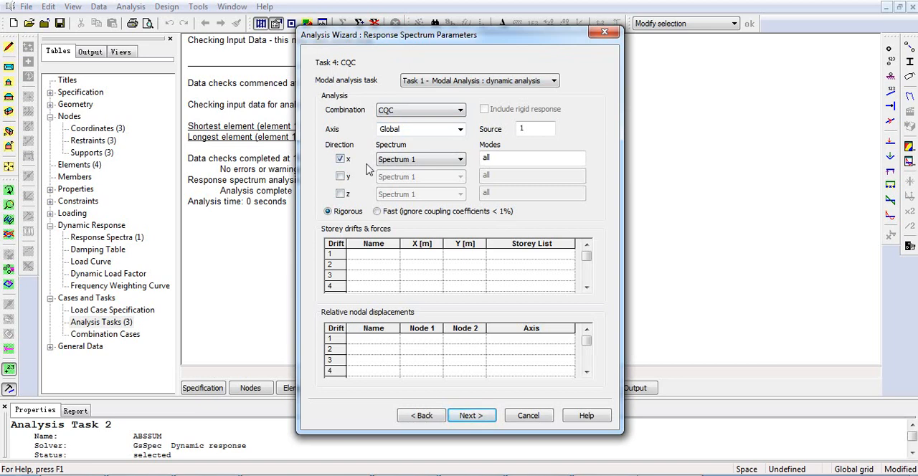
left_click(471, 416)
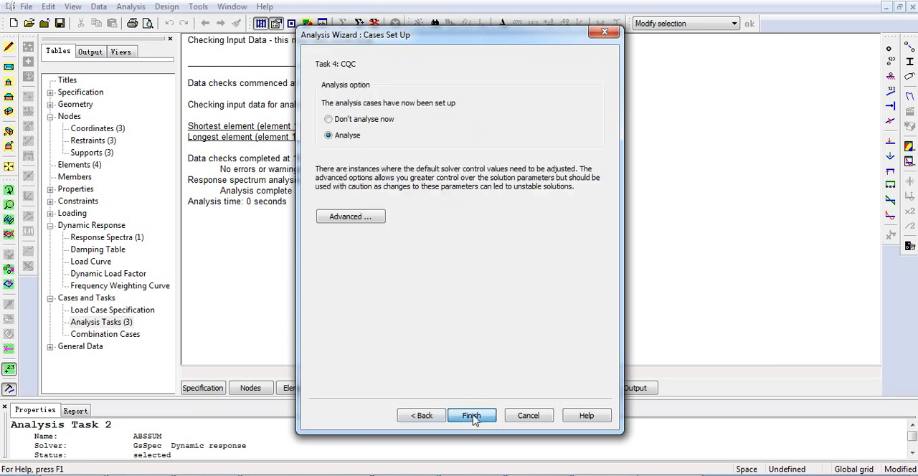
left_click(471, 416)
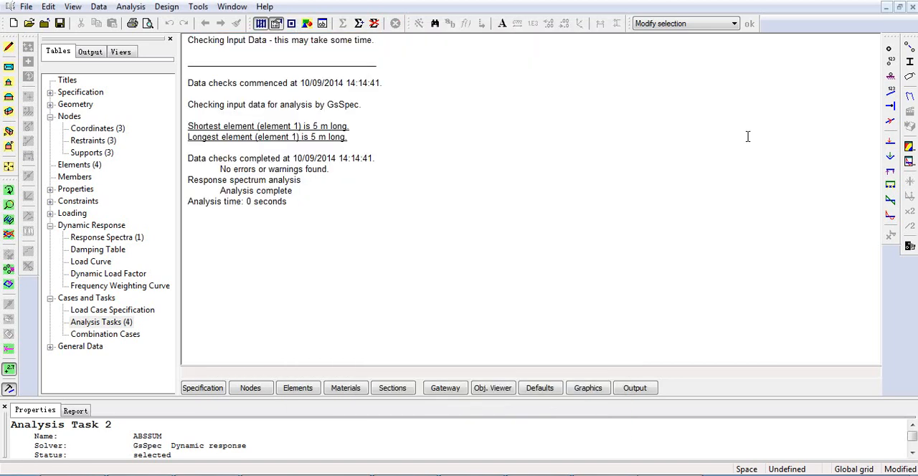
- Check the result cases available in the graphic view, review the analysis task list, and return to the model graphics
left_click(592, 388)
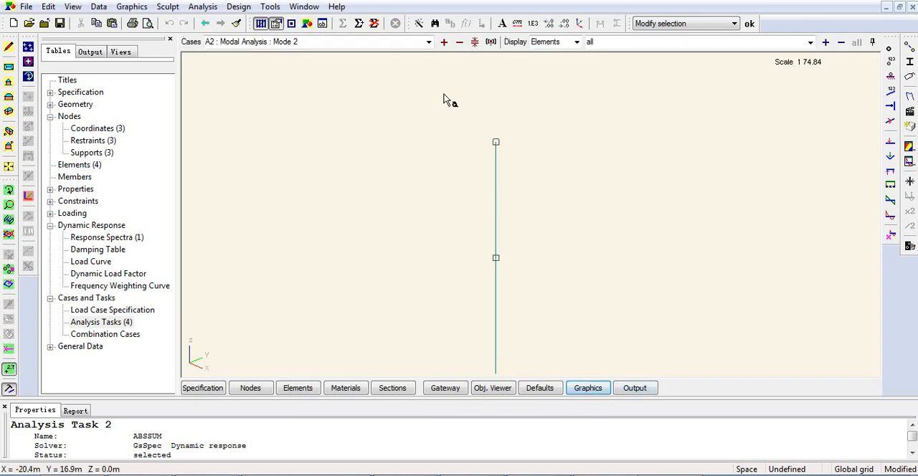
left_click(428, 41)
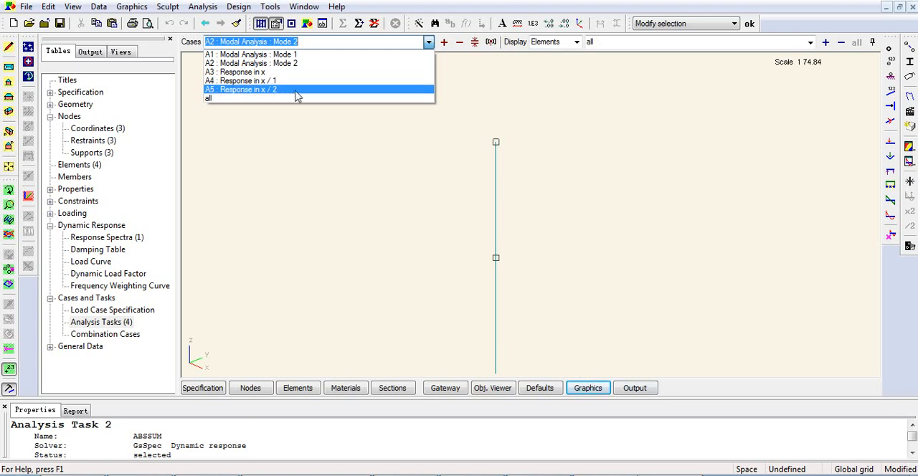
left_click(303, 244)
left_click(121, 327)
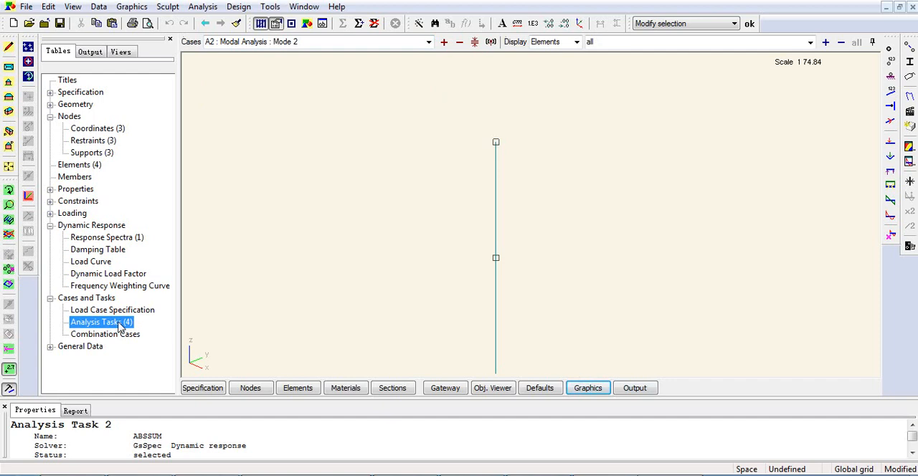
double_click(120, 323)
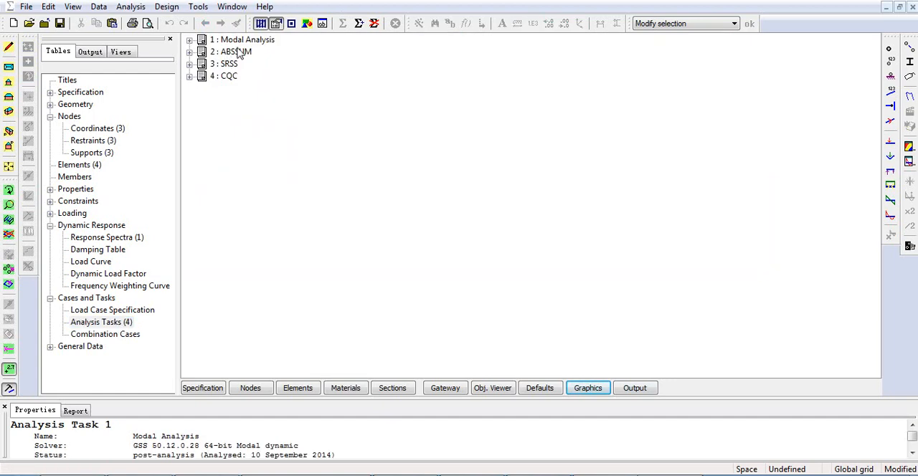
left_click(914, 7)
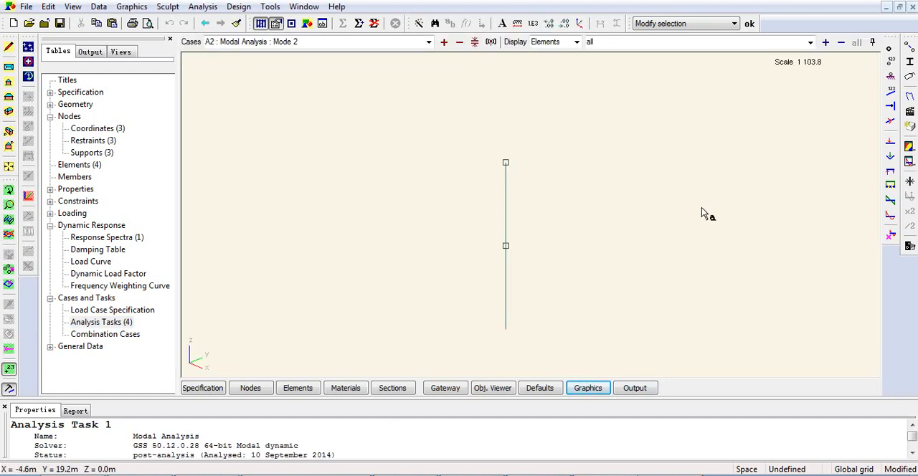
- Display the deformed shape of the model for result case A3, Response in x
left_click(428, 41)
left_click(292, 74)
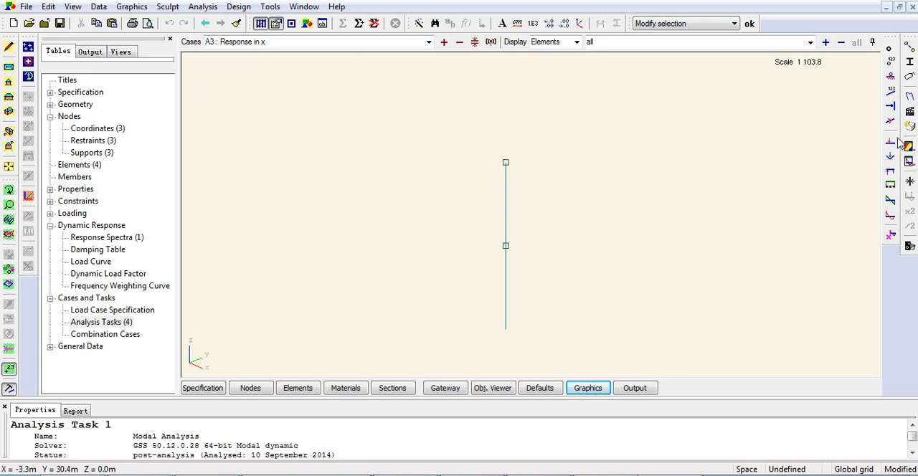
left_click(910, 97)
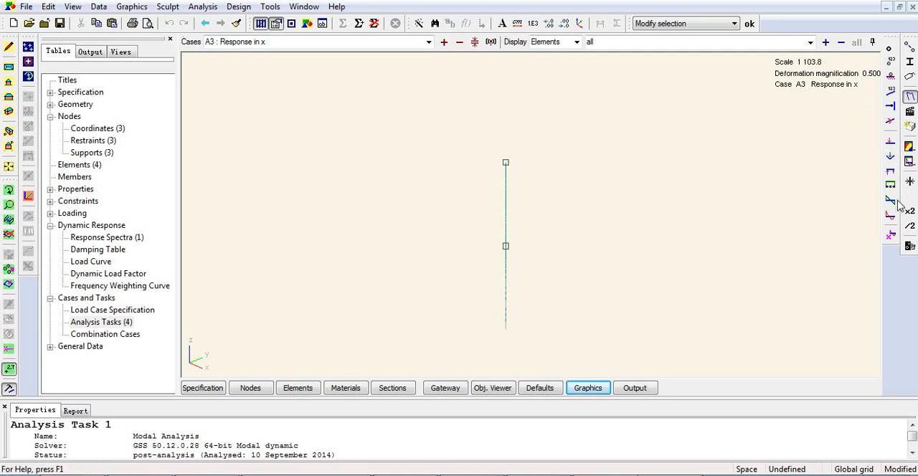
- Contour the nodal displacement Translation, Ux, with contours based on actual values
left_click(909, 149)
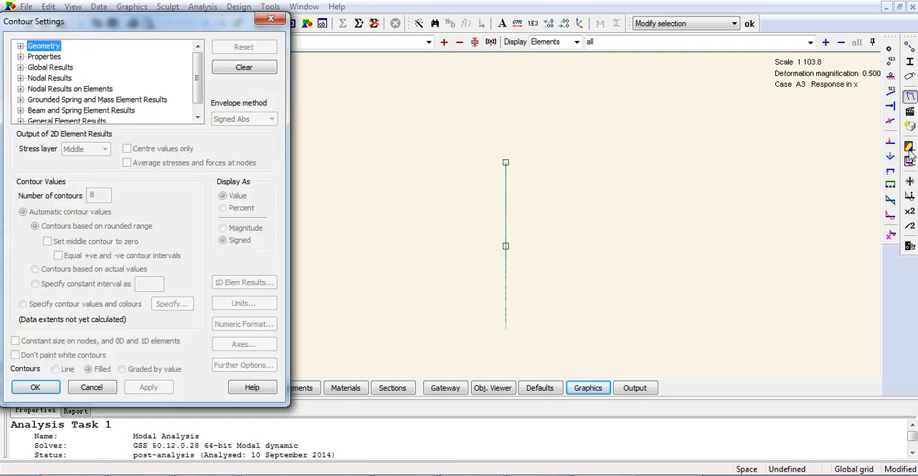
left_click(20, 78)
left_click(49, 57)
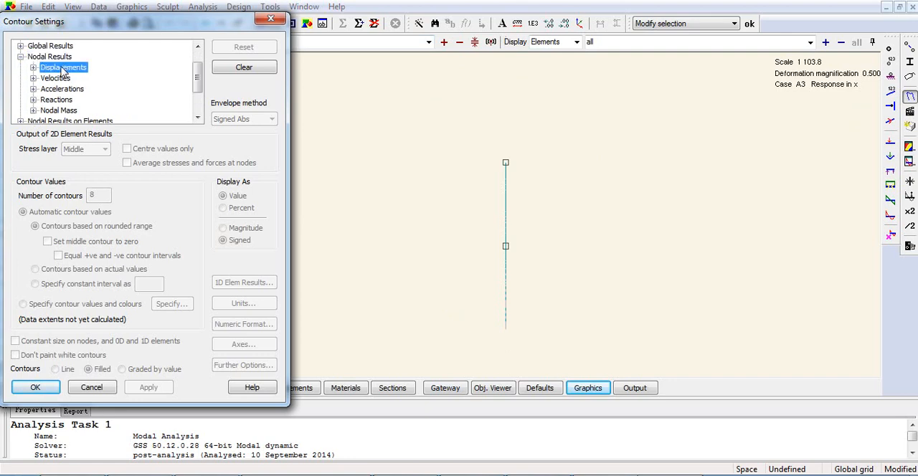
double_click(63, 67)
left_click(77, 57)
left_click(83, 270)
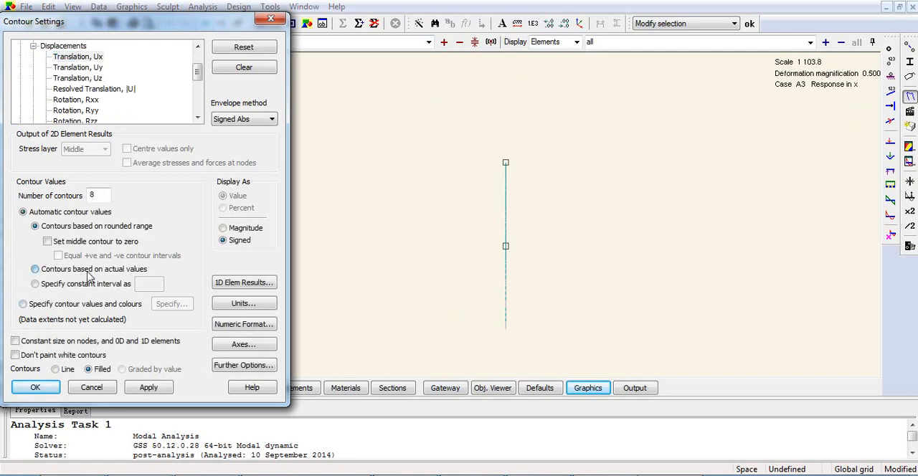
left_click(35, 388)
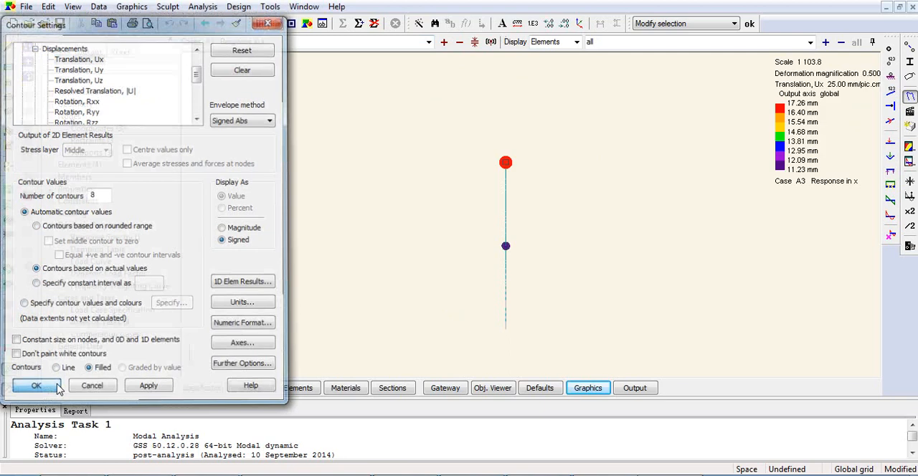
- Annotate the top and middle mass nodes with their Ux contour values
scroll(469, 184, "up", 1)
scroll(636, 180, "up", 2)
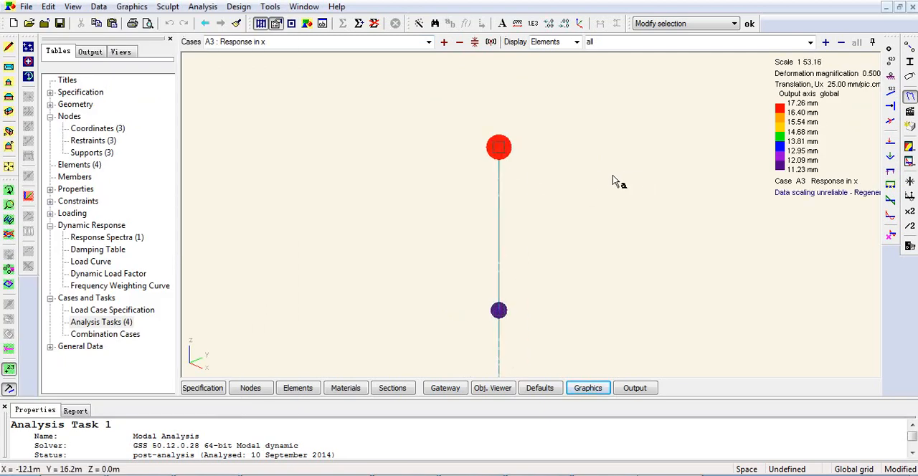
left_click(8, 67)
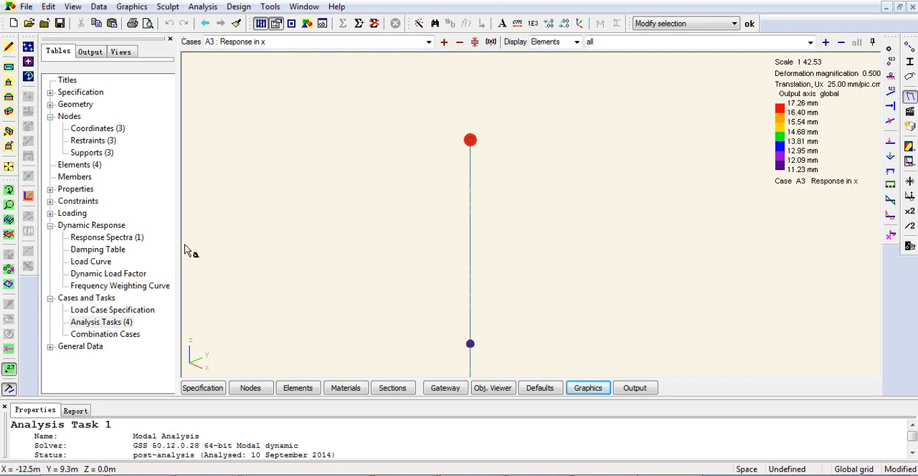
left_click(9, 370)
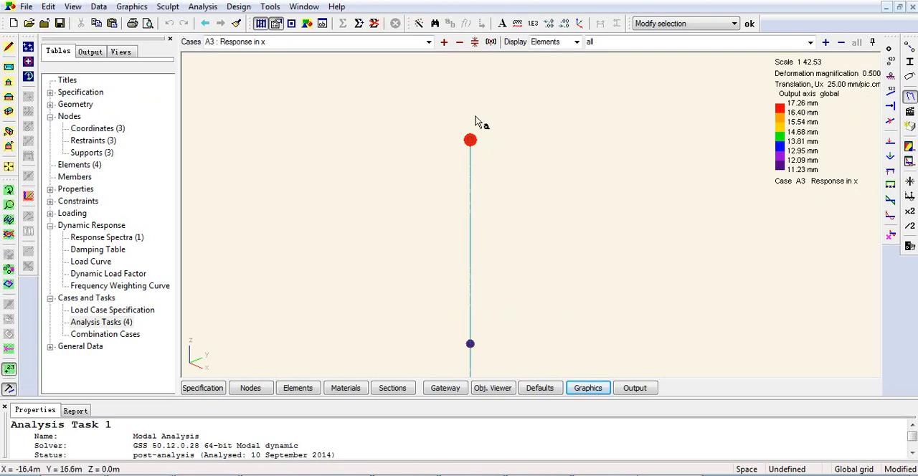
left_click_drag(443, 113, 538, 377)
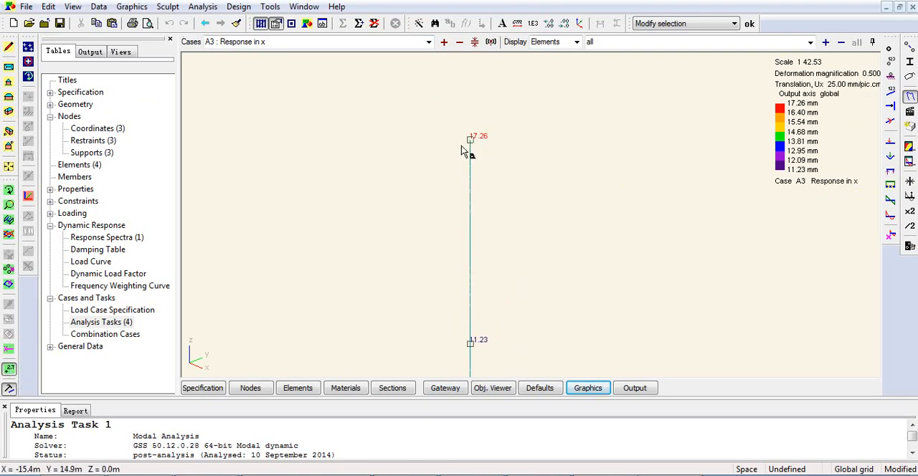
- Compare the annotated x translations for cases A4 and A5, check the case list, and clear the node annotations
left_click(444, 41)
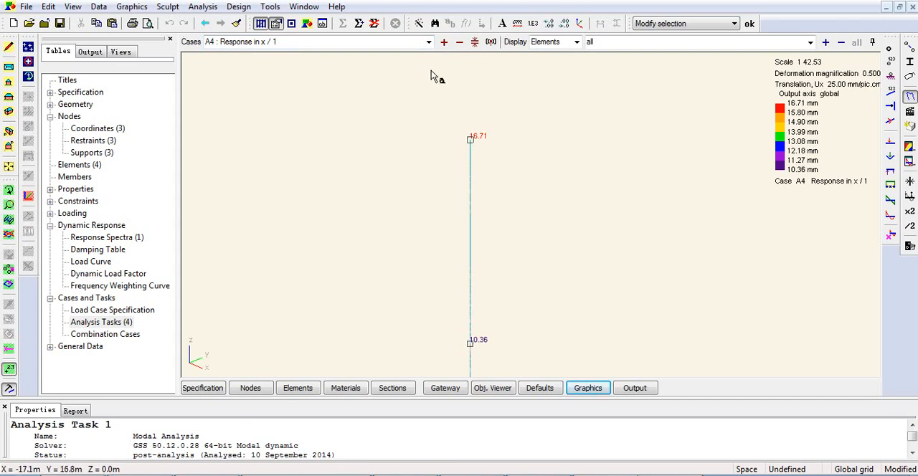
left_click(445, 42)
left_click(430, 43)
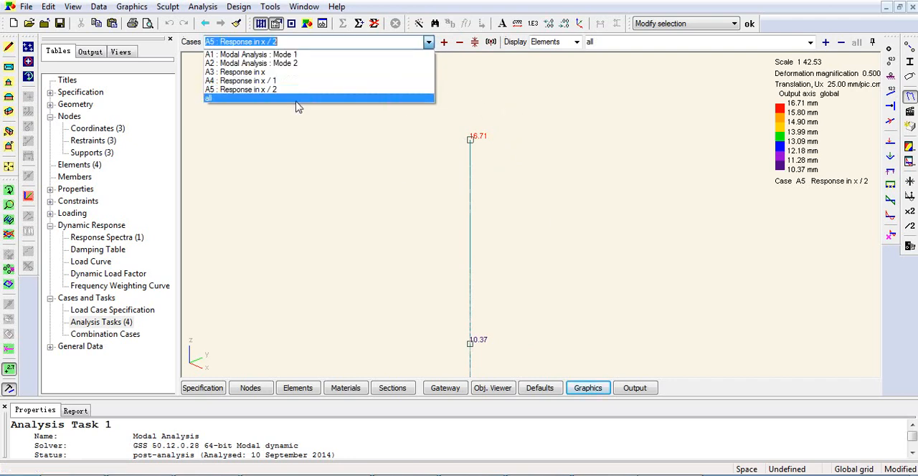
left_click(102, 317)
left_click(348, 279)
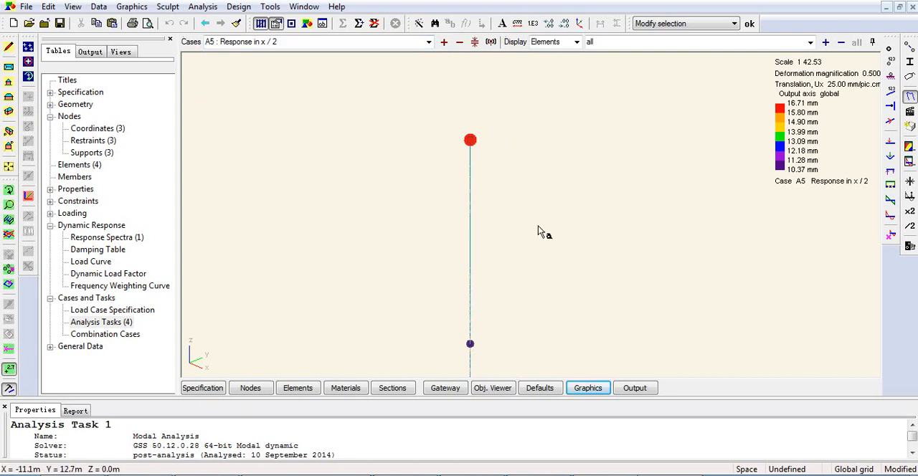
scroll(543, 233, "down", 3)
scroll(543, 260, "up", 2)
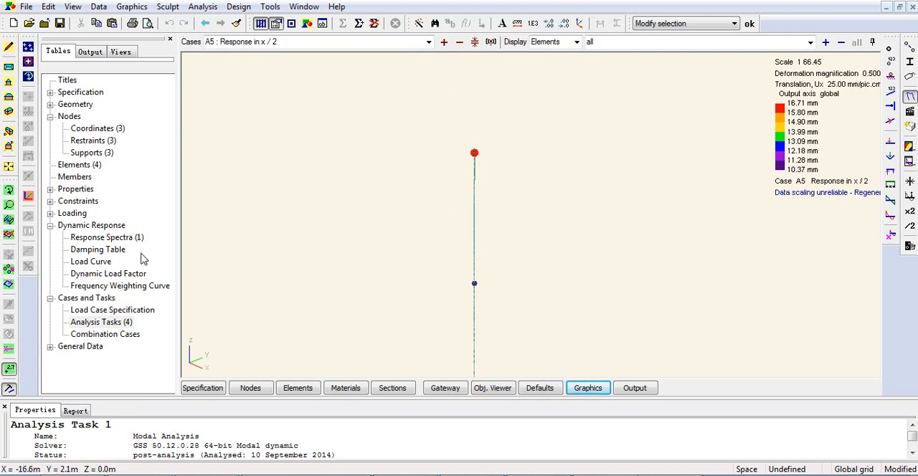
- Review the mass properties, element and section property tables, collapsing Dynamic Response and expanding Properties
left_click(93, 240)
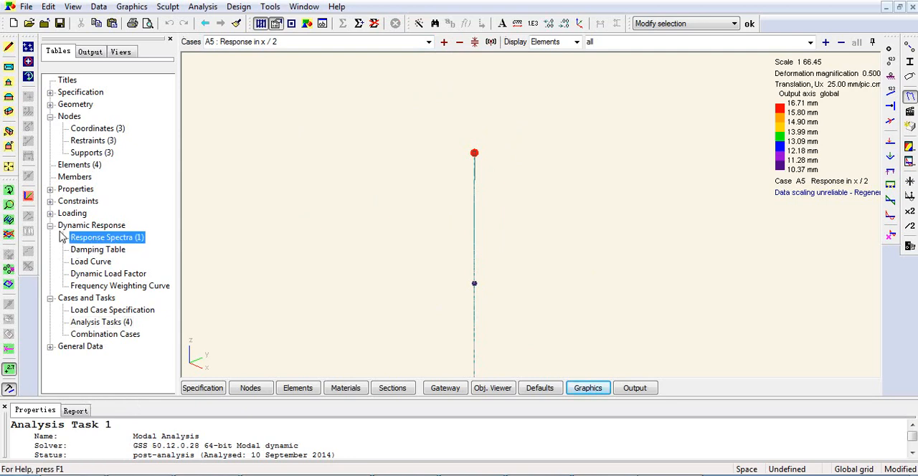
left_click(50, 225)
double_click(76, 189)
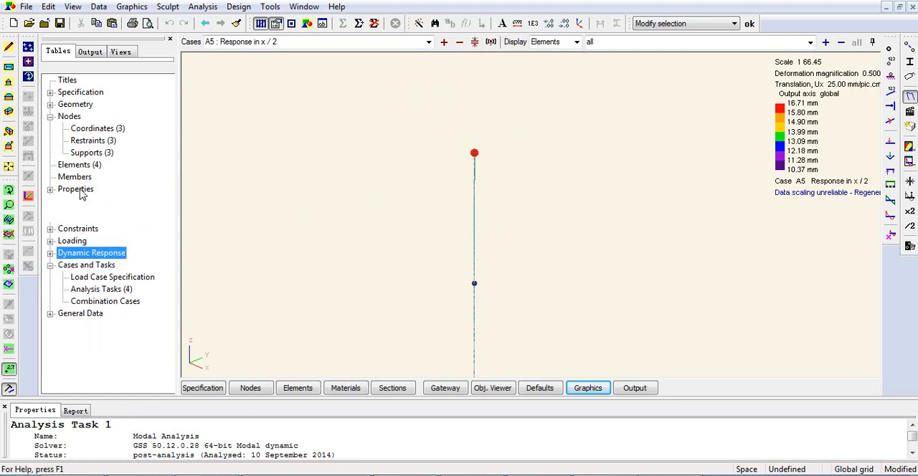
left_click(102, 262)
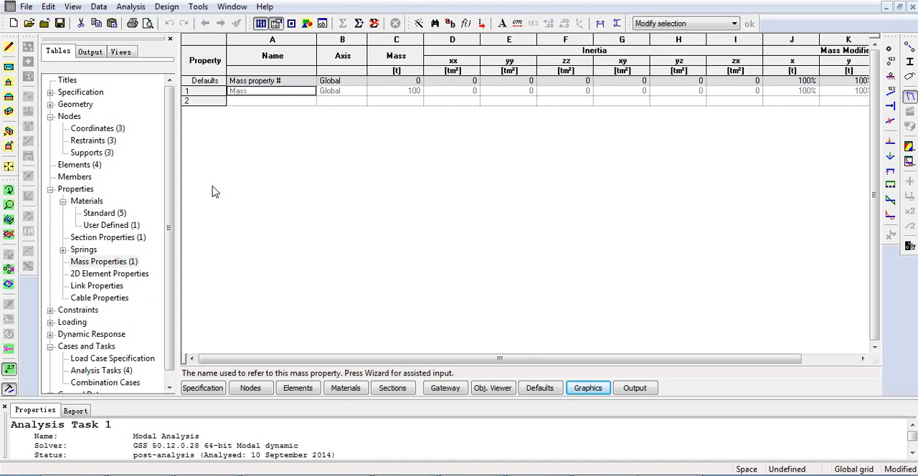
left_click(88, 167)
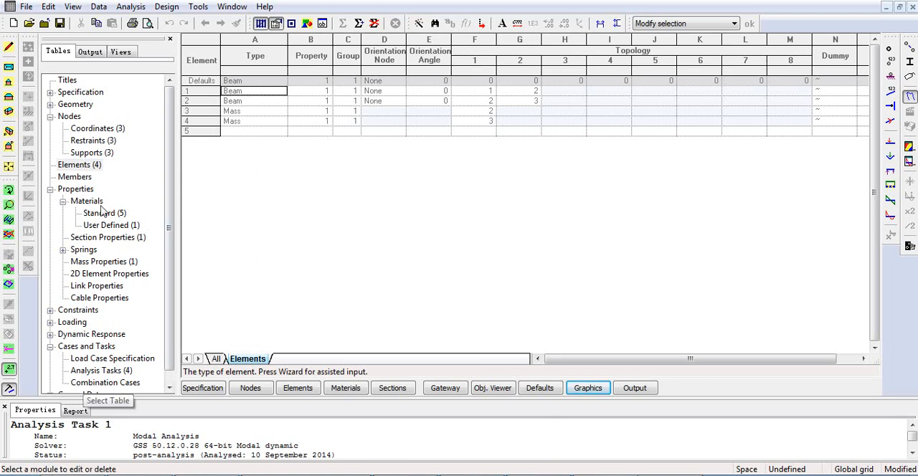
left_click(112, 241)
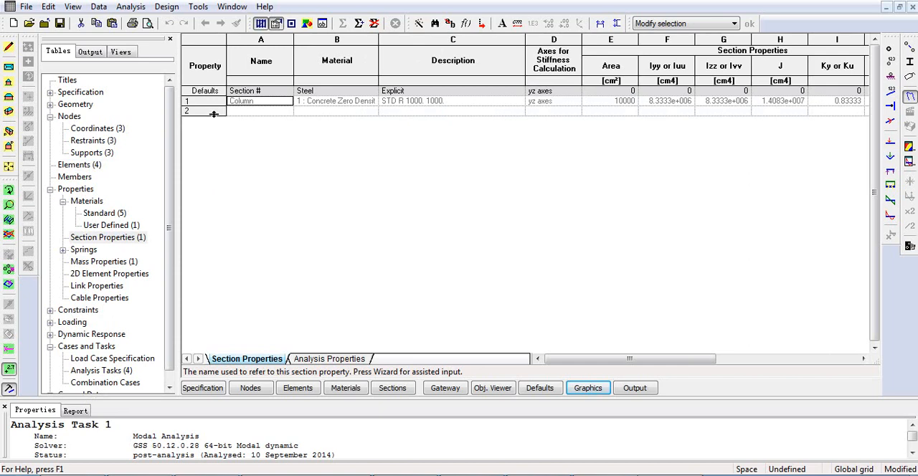
left_click(105, 263)
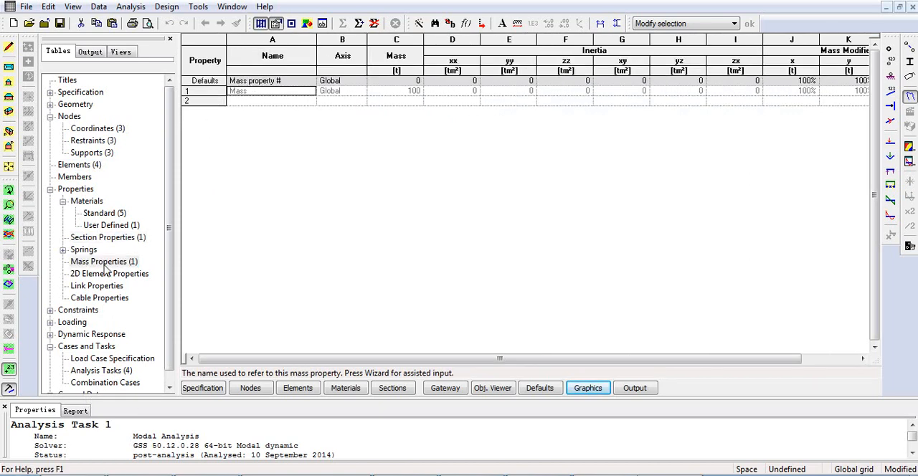
left_click(79, 165)
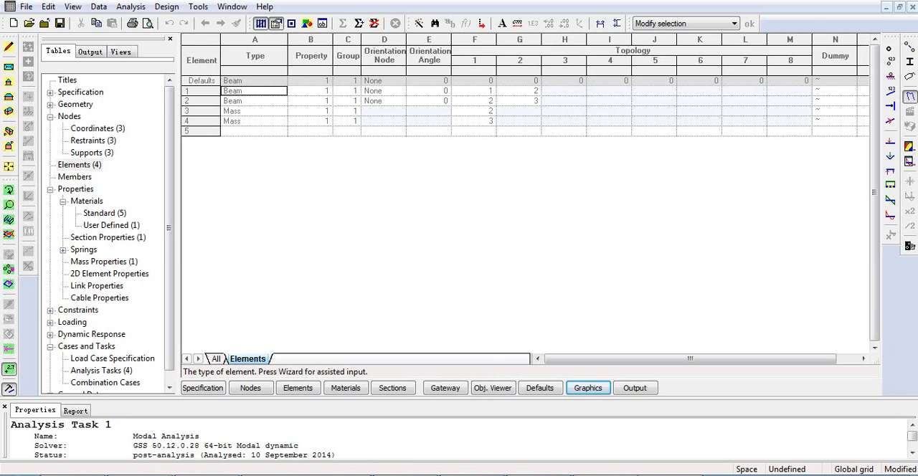
- Return to the model graphics and inspect the column with its cross-section shown in 3D
left_click(589, 388)
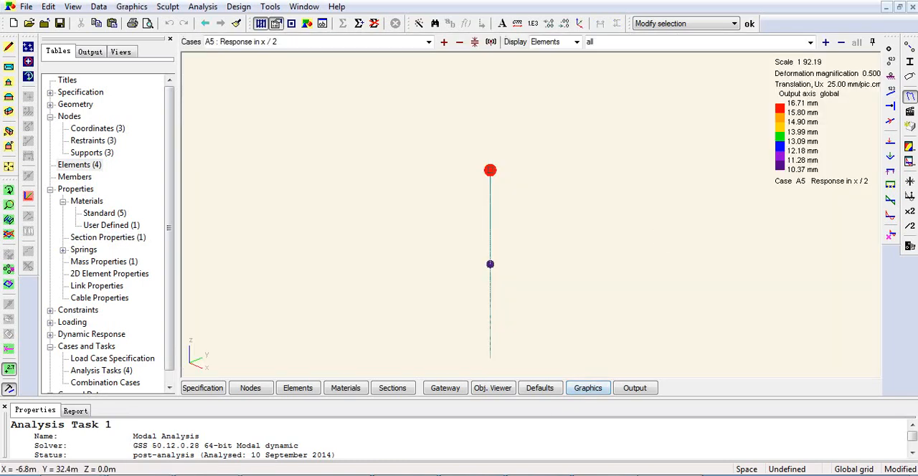
left_click(910, 63)
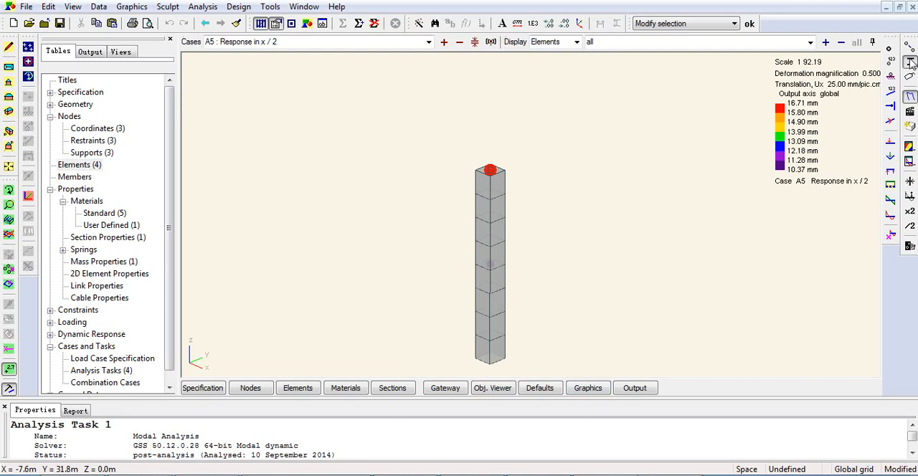
scroll(550, 180, "up", 4)
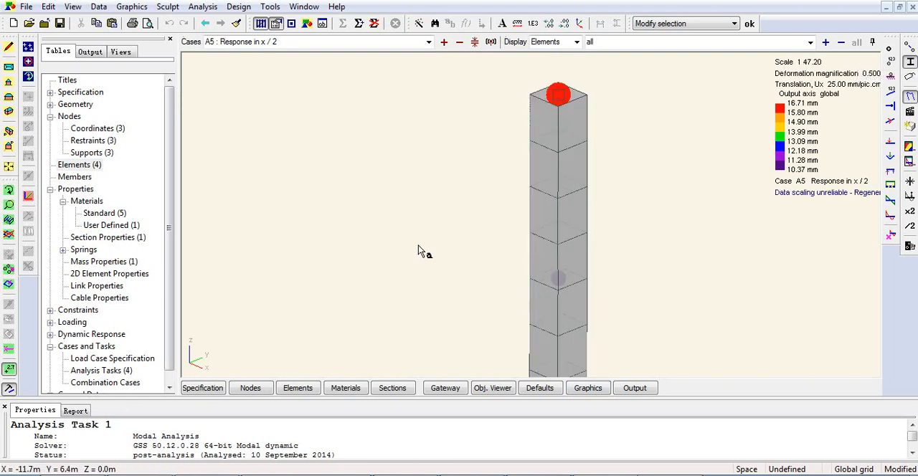
scroll(606, 183, "down", 4)
middle_click_drag(592, 209, 513, 214)
scroll(516, 216, "up", 2)
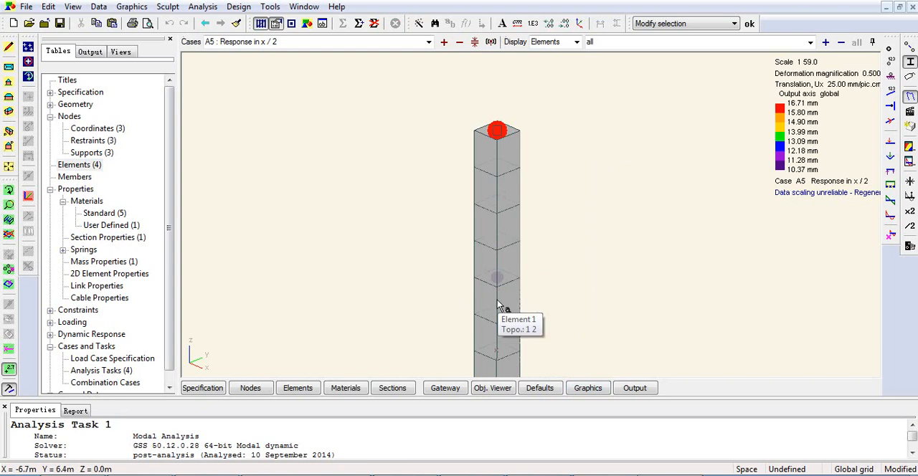
scroll(524, 227, "down", 2)
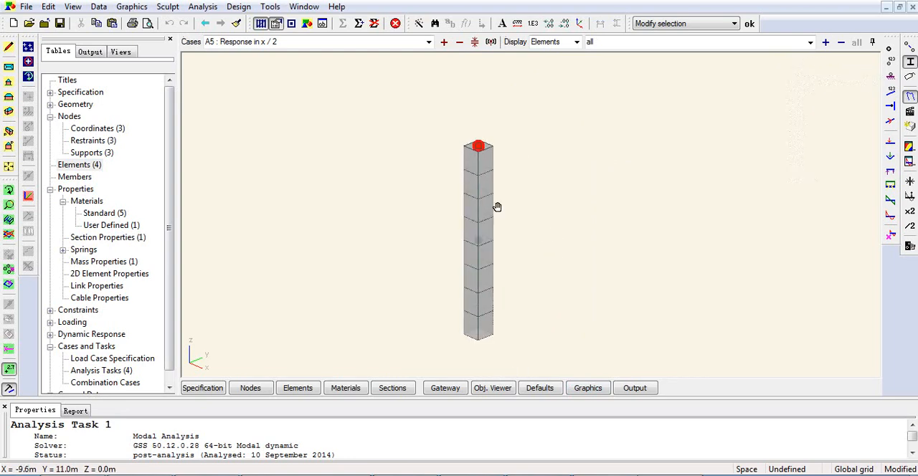
- Turn off the section display and reset all display adornments, reverting the model to a plain undeformed image
left_click(897, 68)
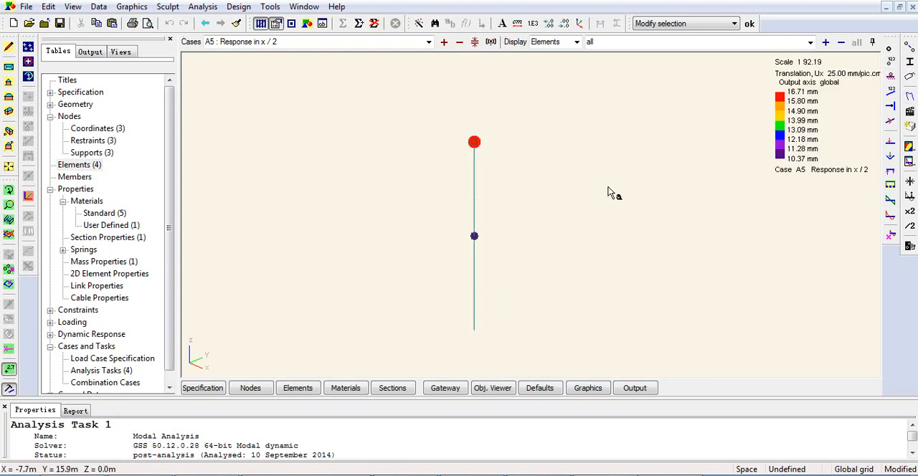
left_click(910, 182)
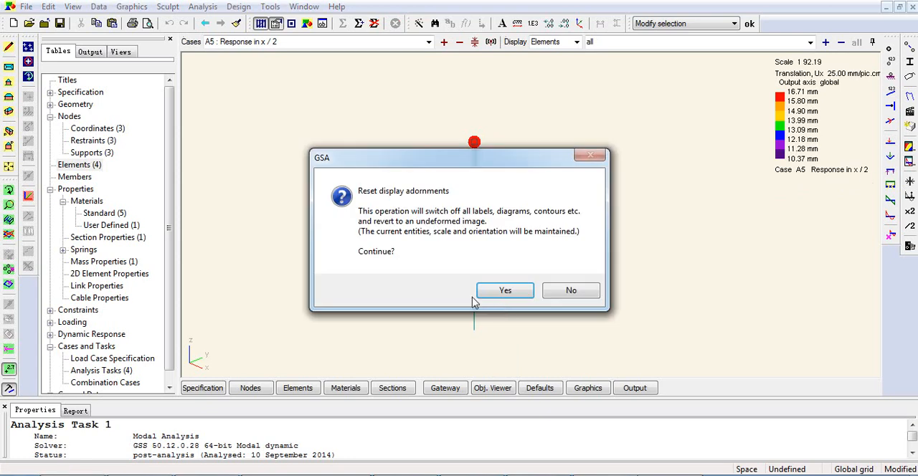
left_click(504, 290)
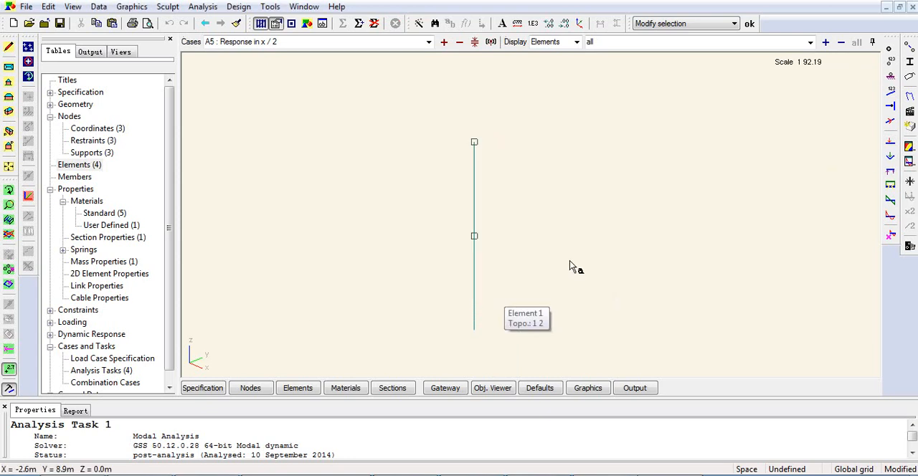